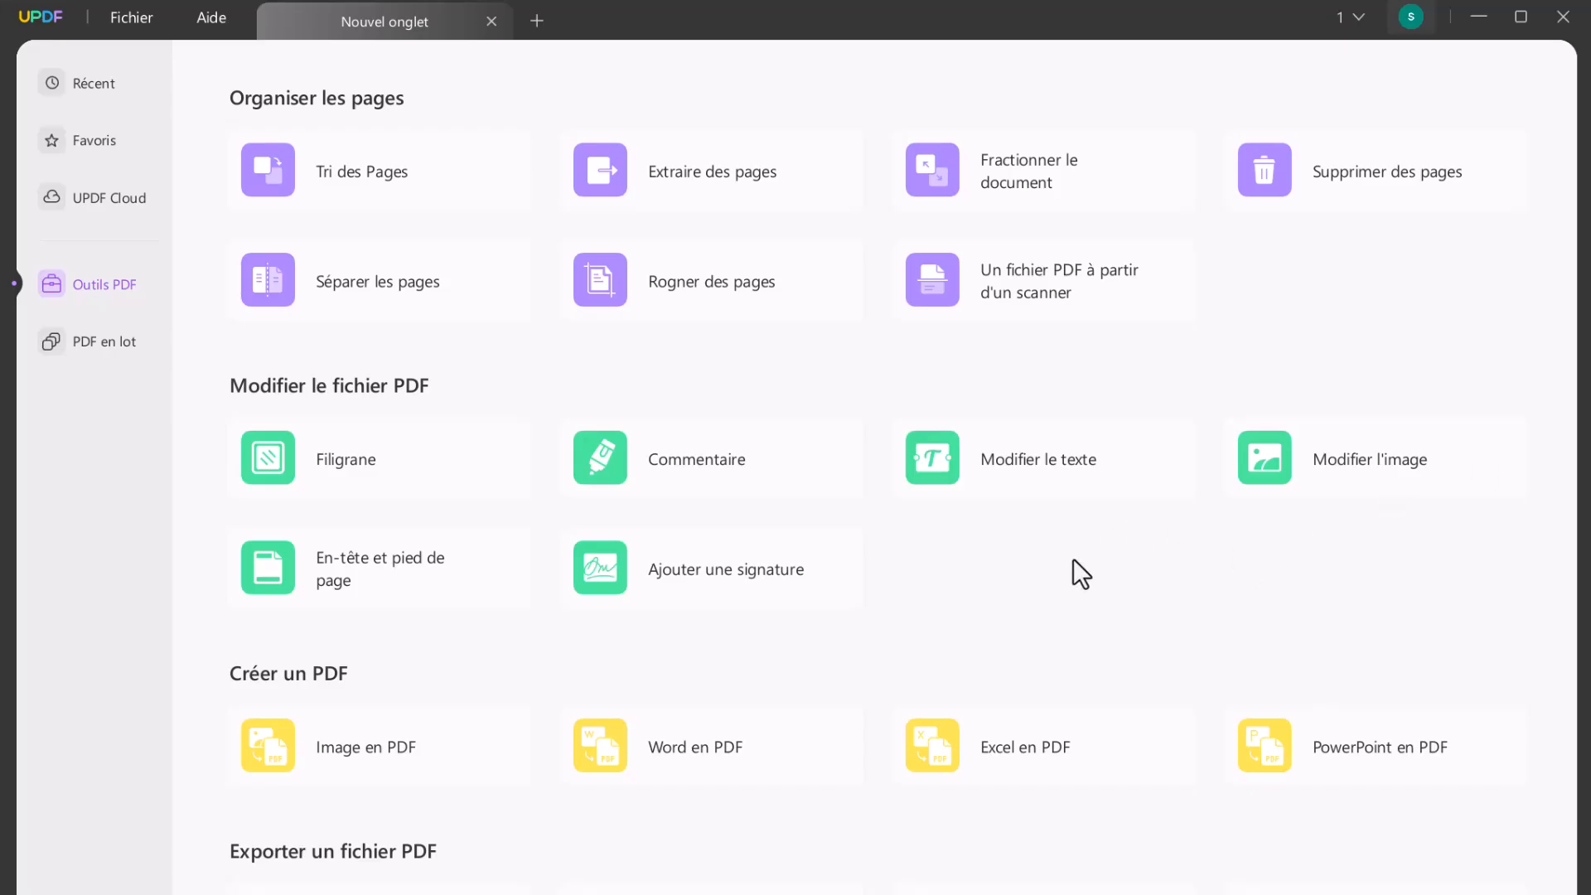
# Look over the available PDF tools and the batch-processing actions
pyautogui.scroll(-5, 1072, 559)
pyautogui.scroll(5, 1072, 559)
pyautogui.click(112, 351)
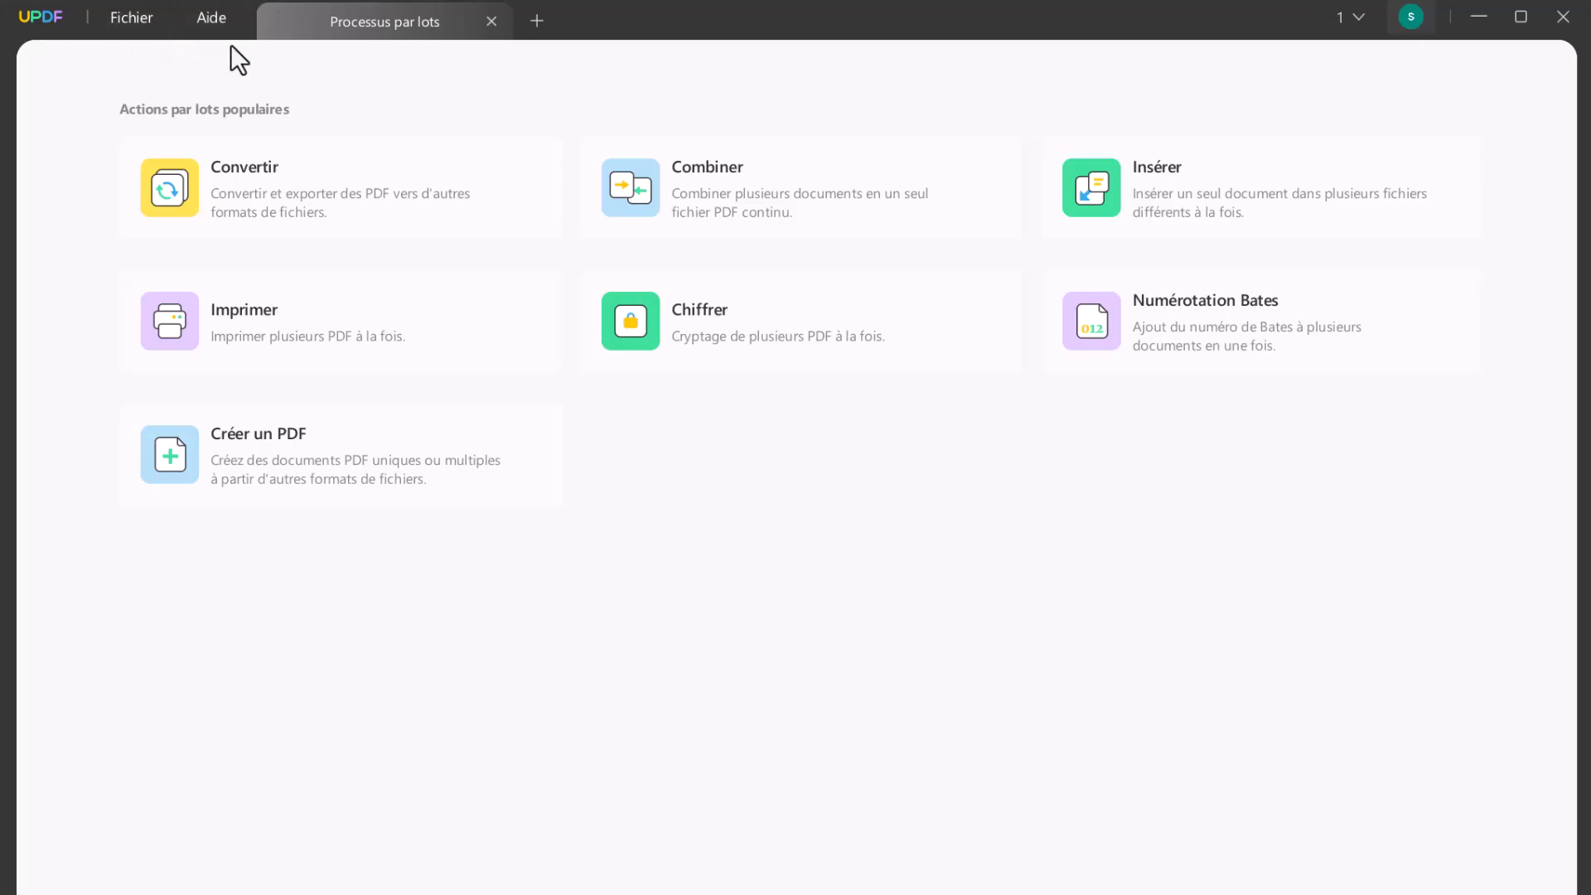
pyautogui.click(491, 23)
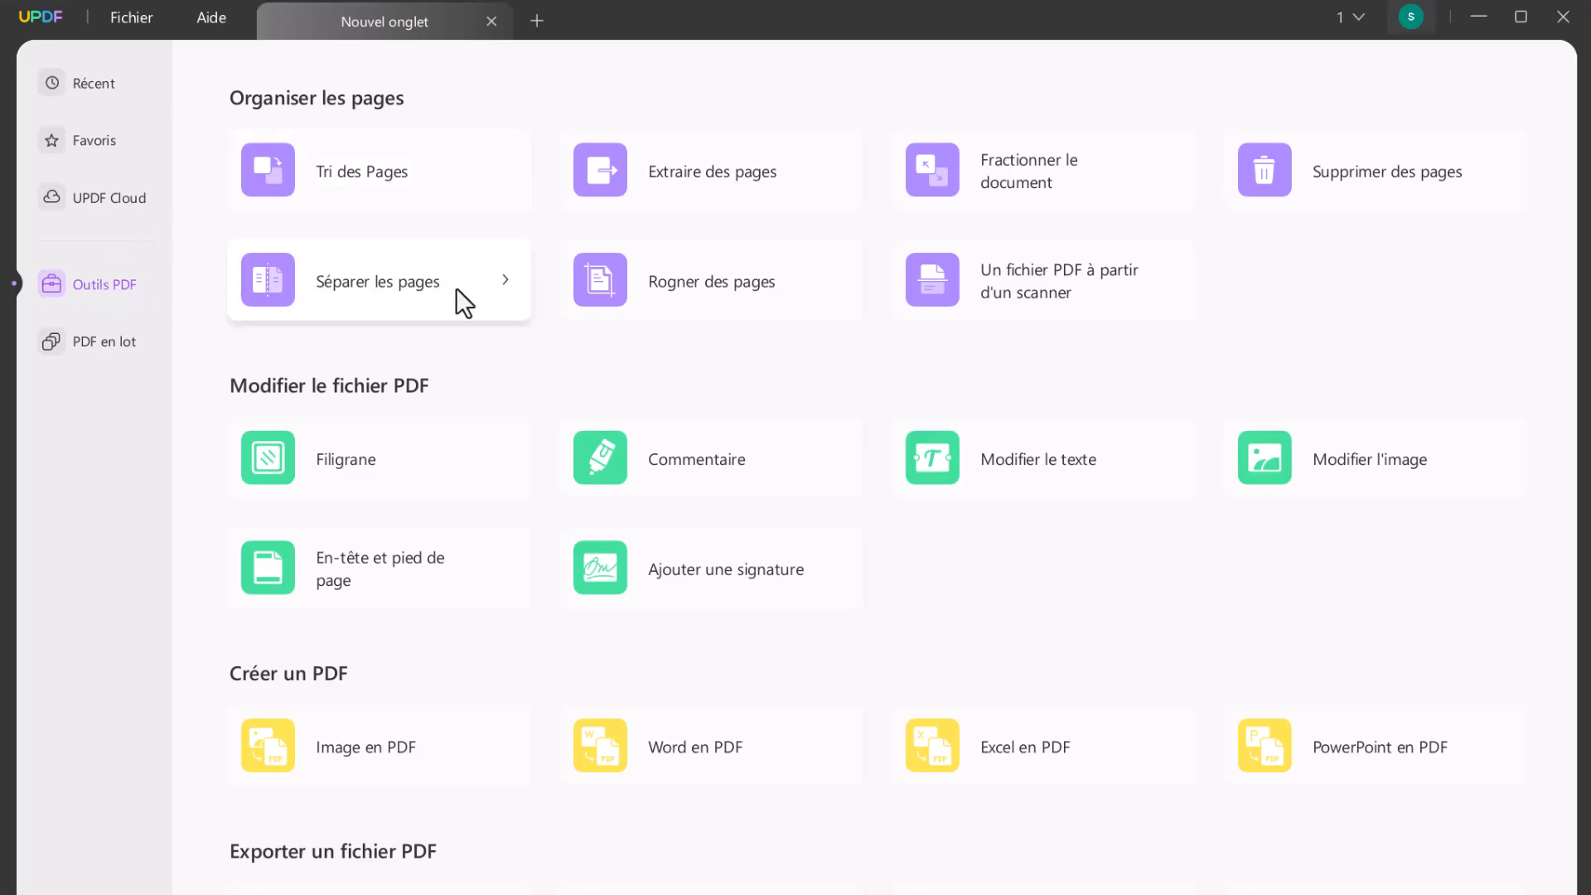
pyautogui.click(1038, 472)
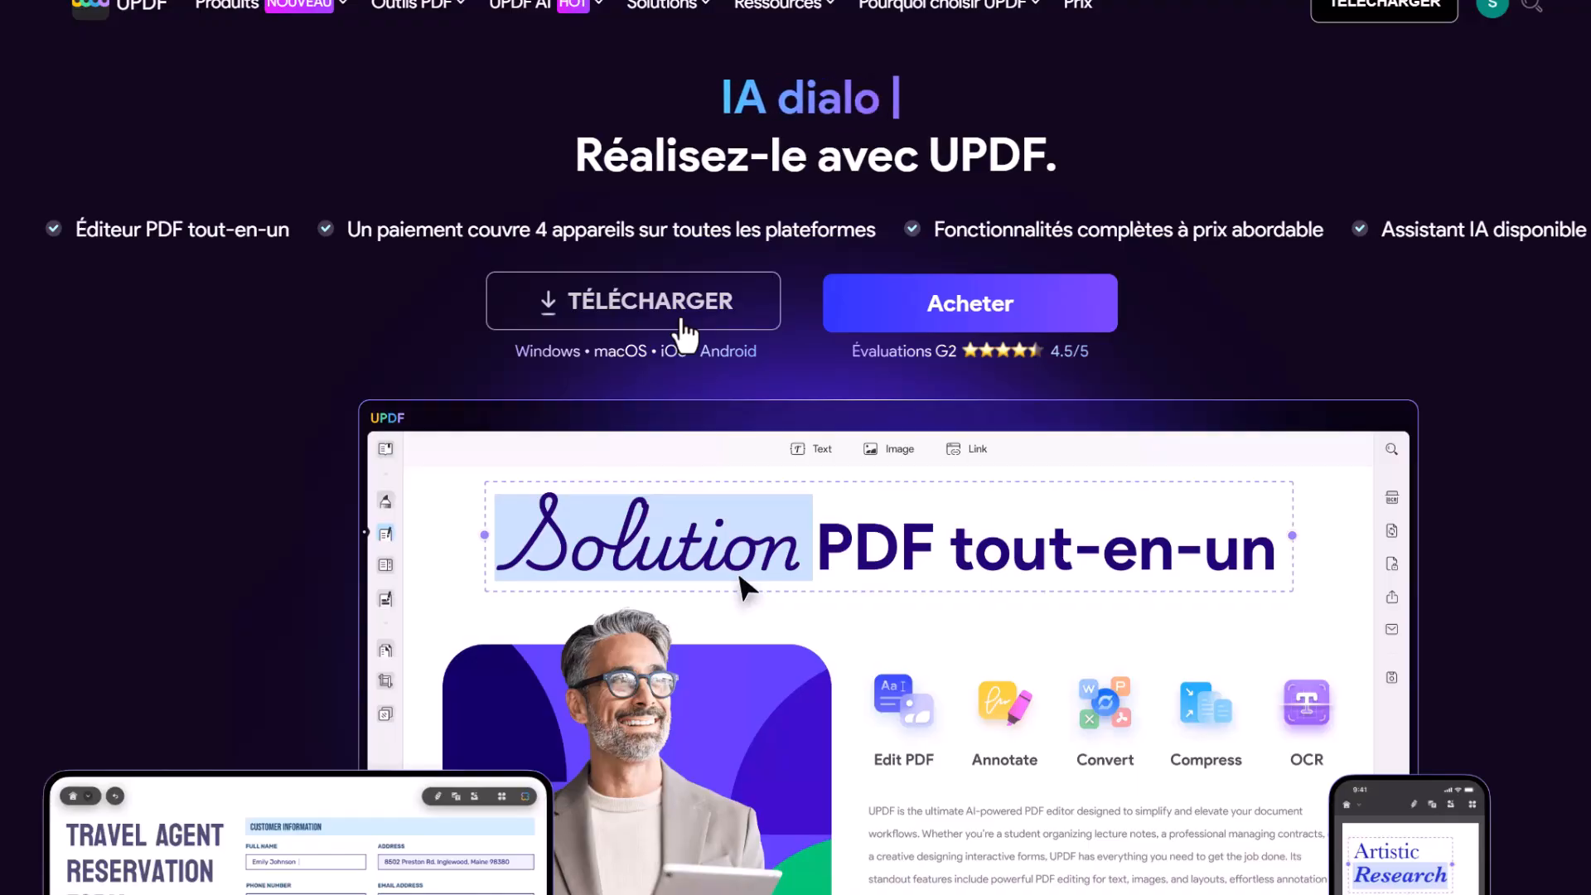
# Download the UPDF installer from the UPDF website, save it, and expand the installer's options
pyautogui.click(675, 300)
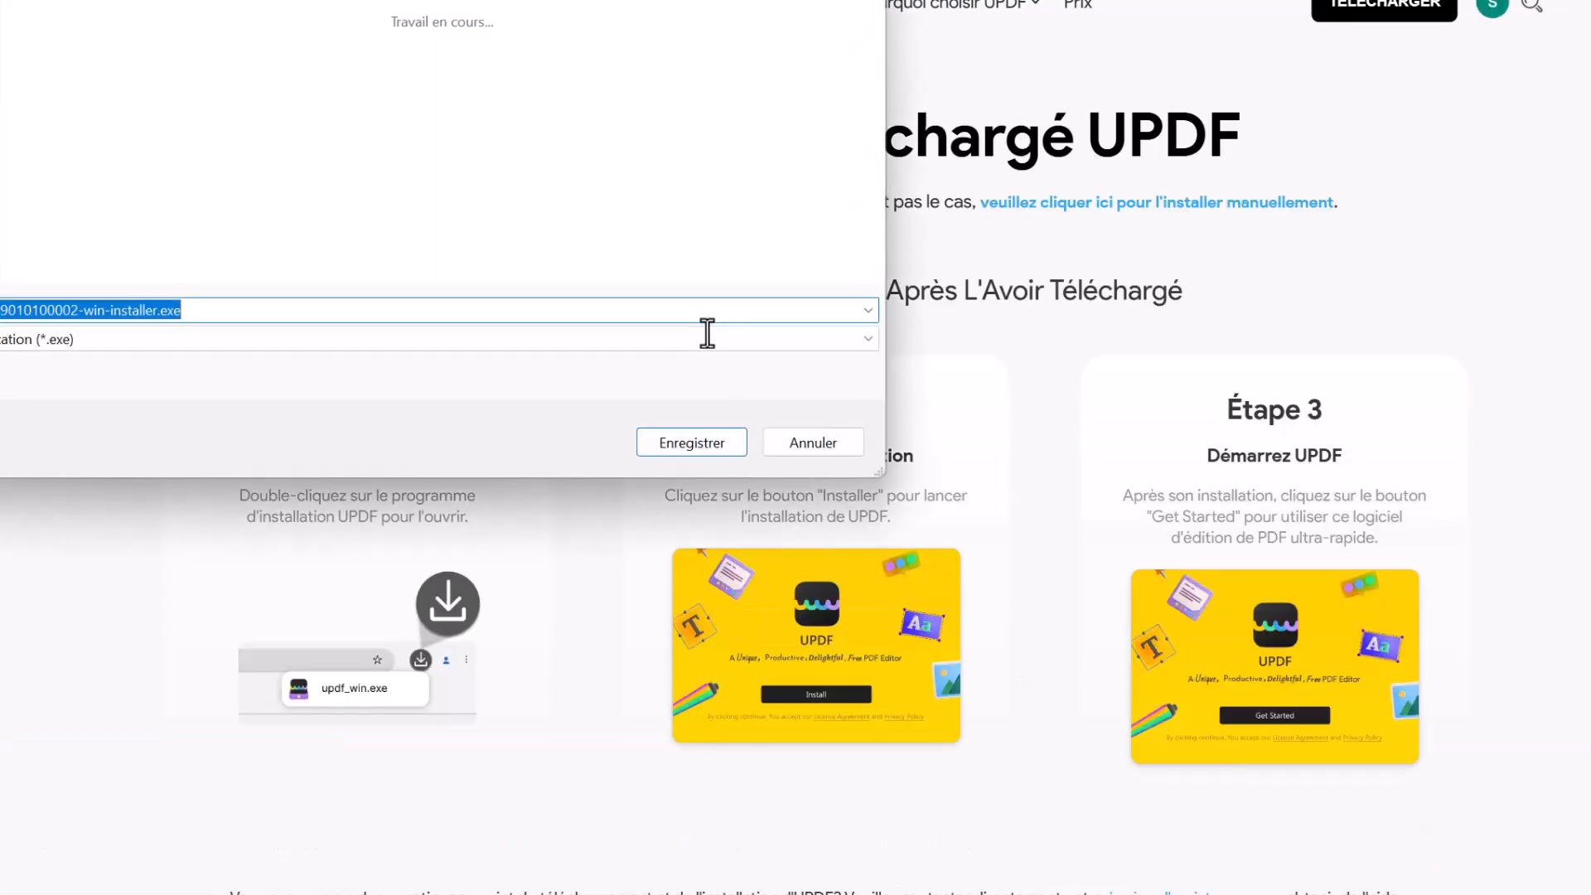
pyautogui.click(696, 447)
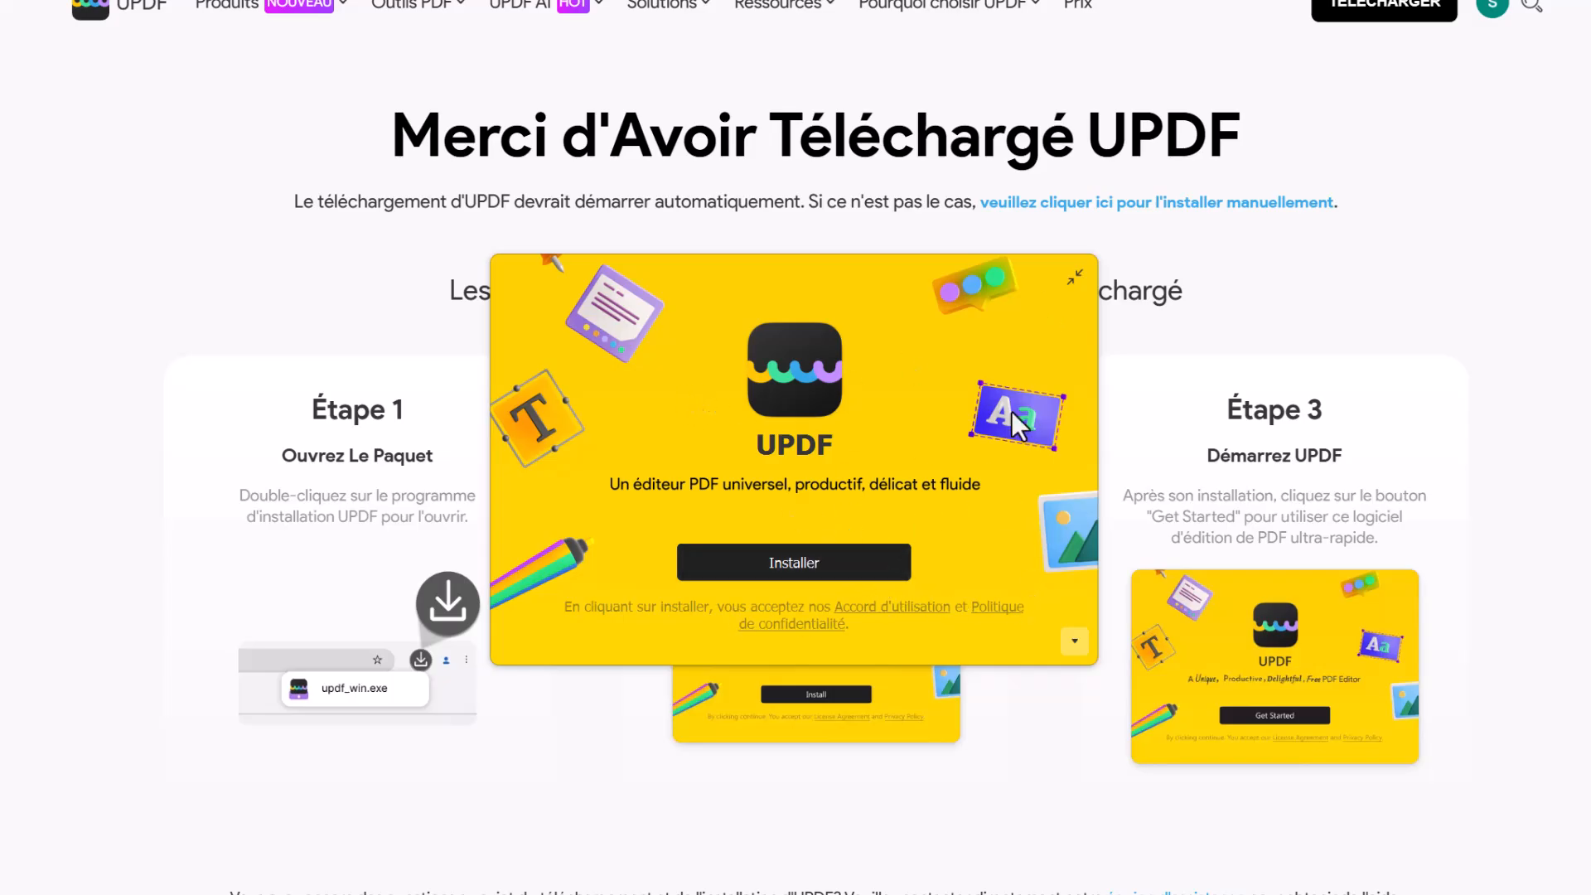
pyautogui.click(1080, 644)
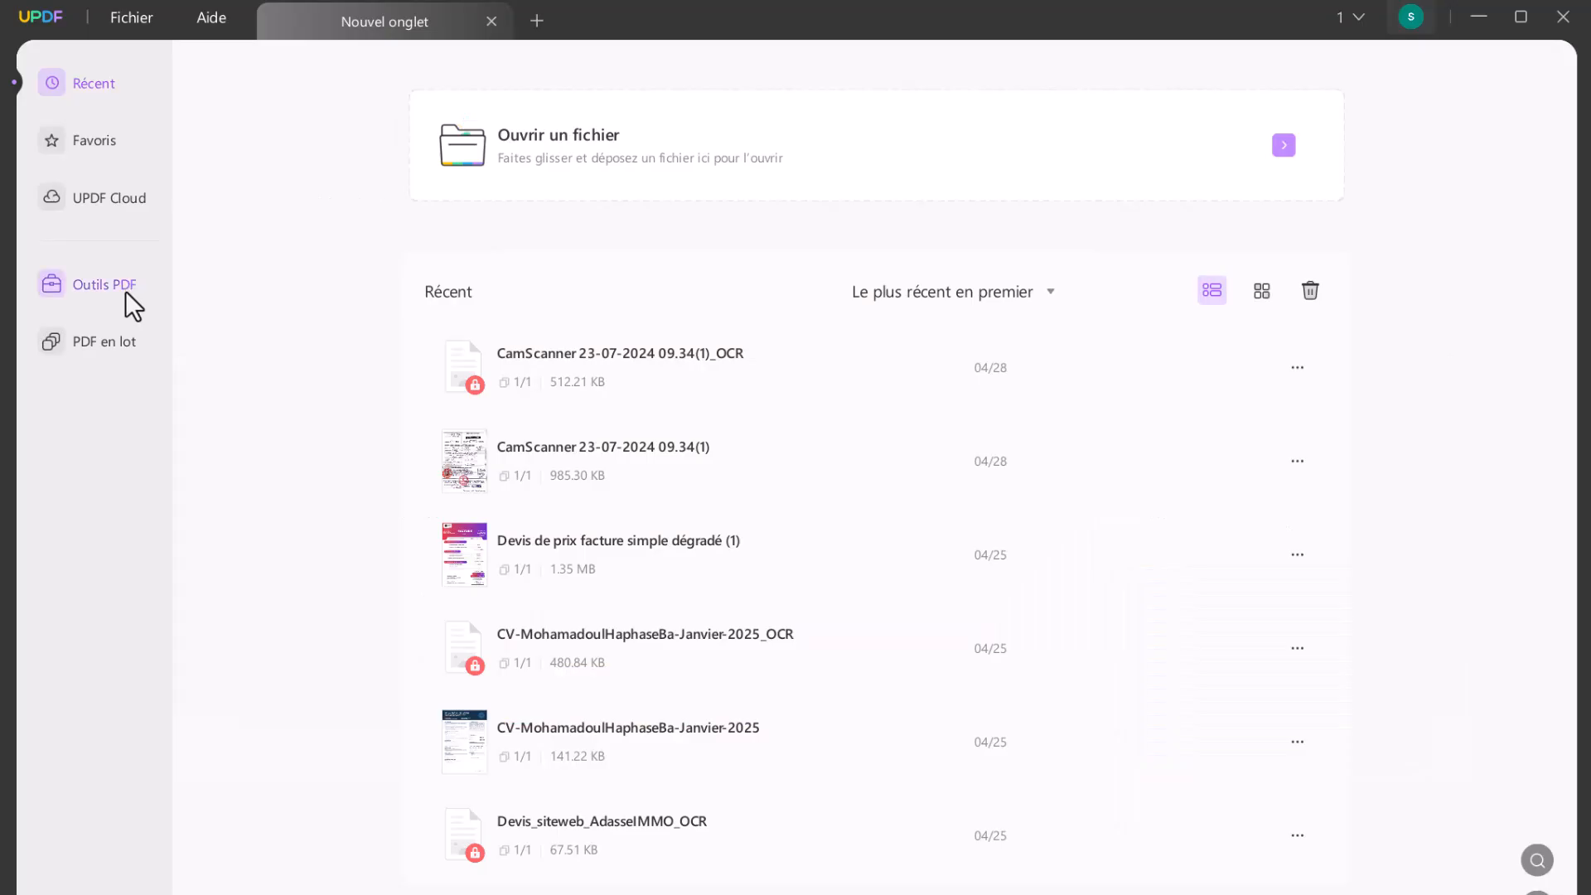
# In UPDF, open Devis_SiteWeb_AdasseImmo.pdf from the Téléchargements folder for text editing
pyautogui.click(126, 292)
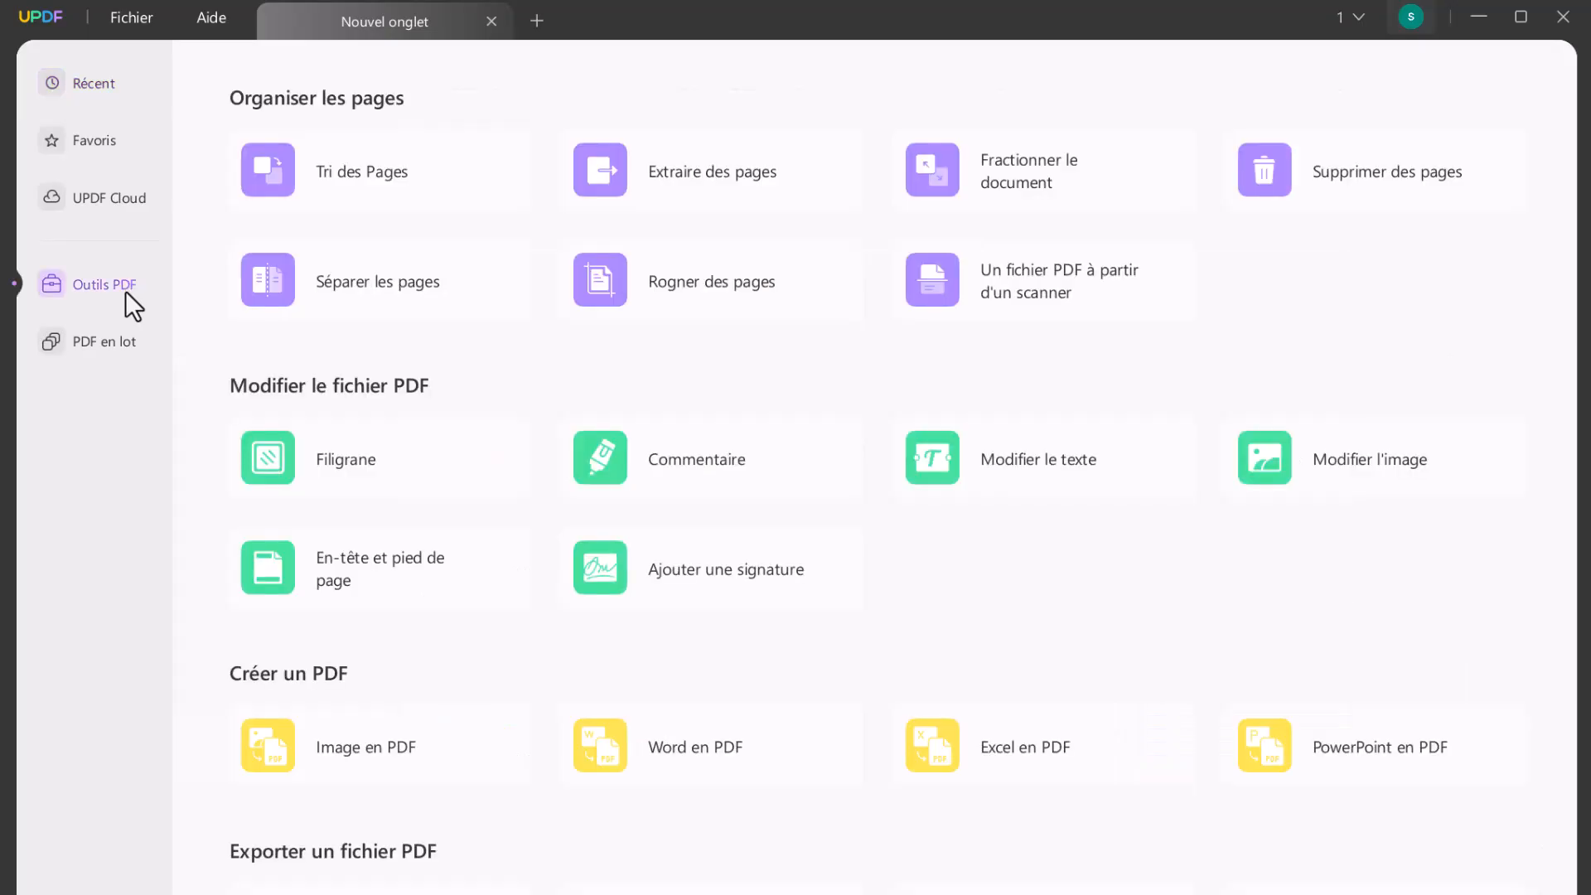
pyautogui.click(1020, 469)
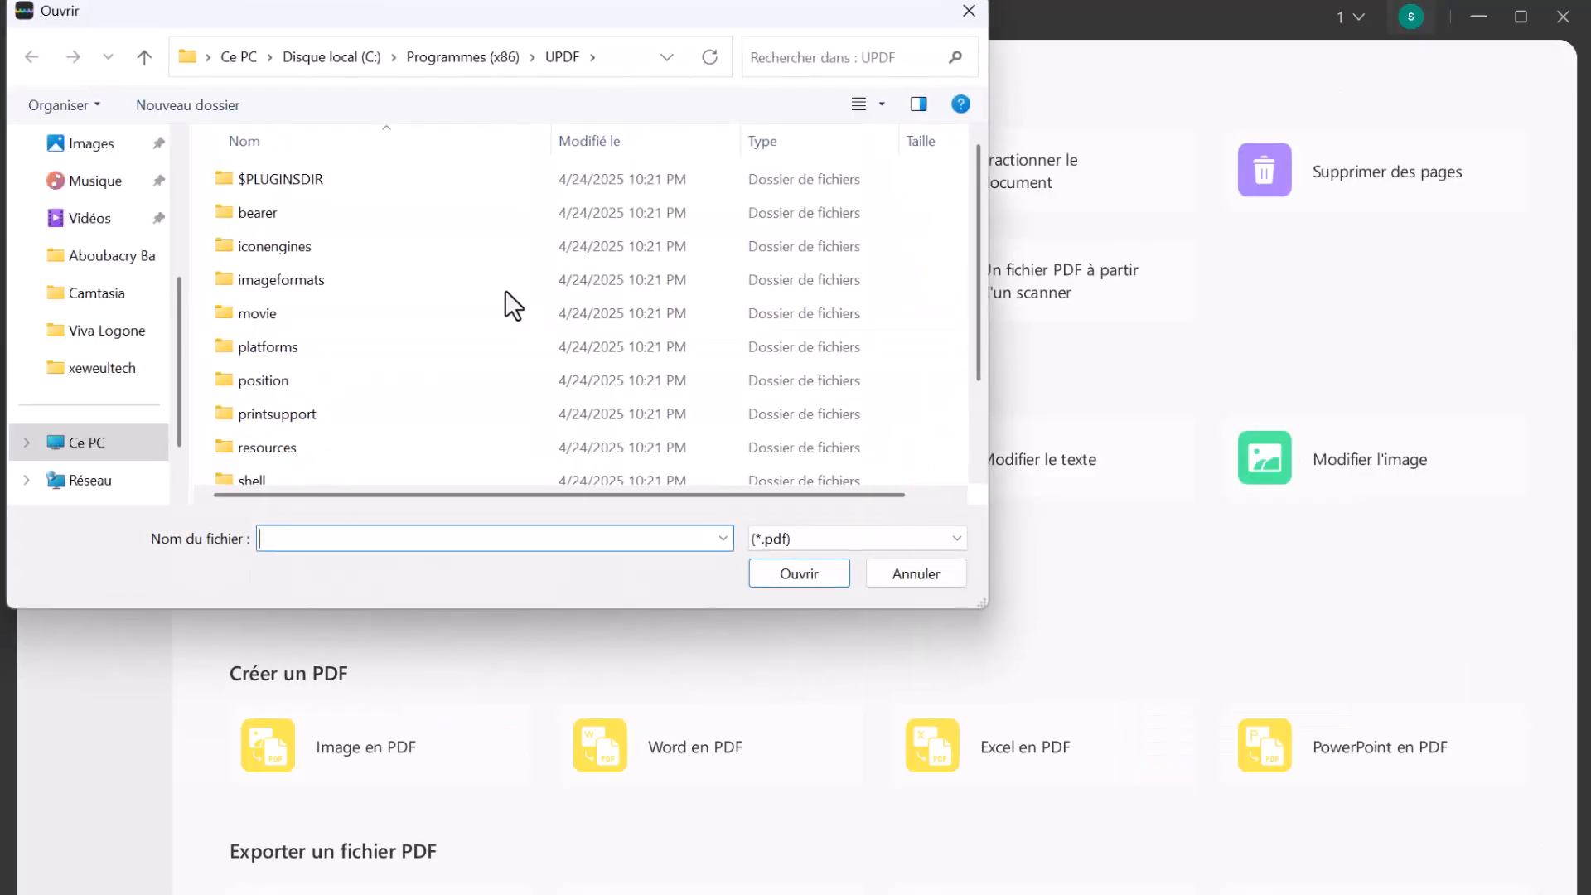
pyautogui.scroll(3, 123, 292)
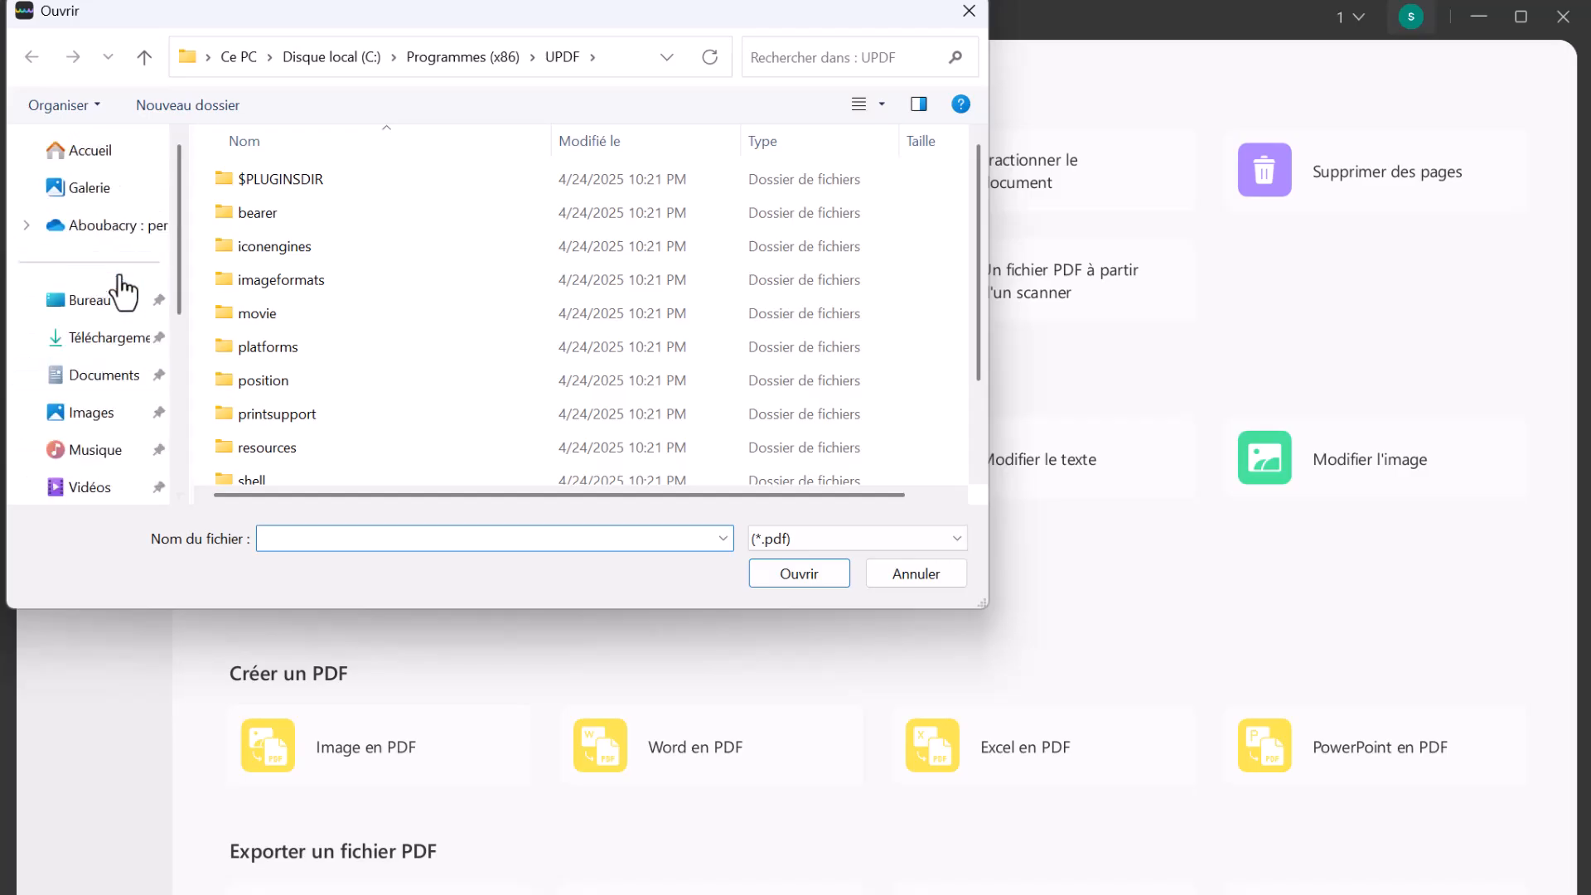
pyautogui.click(116, 337)
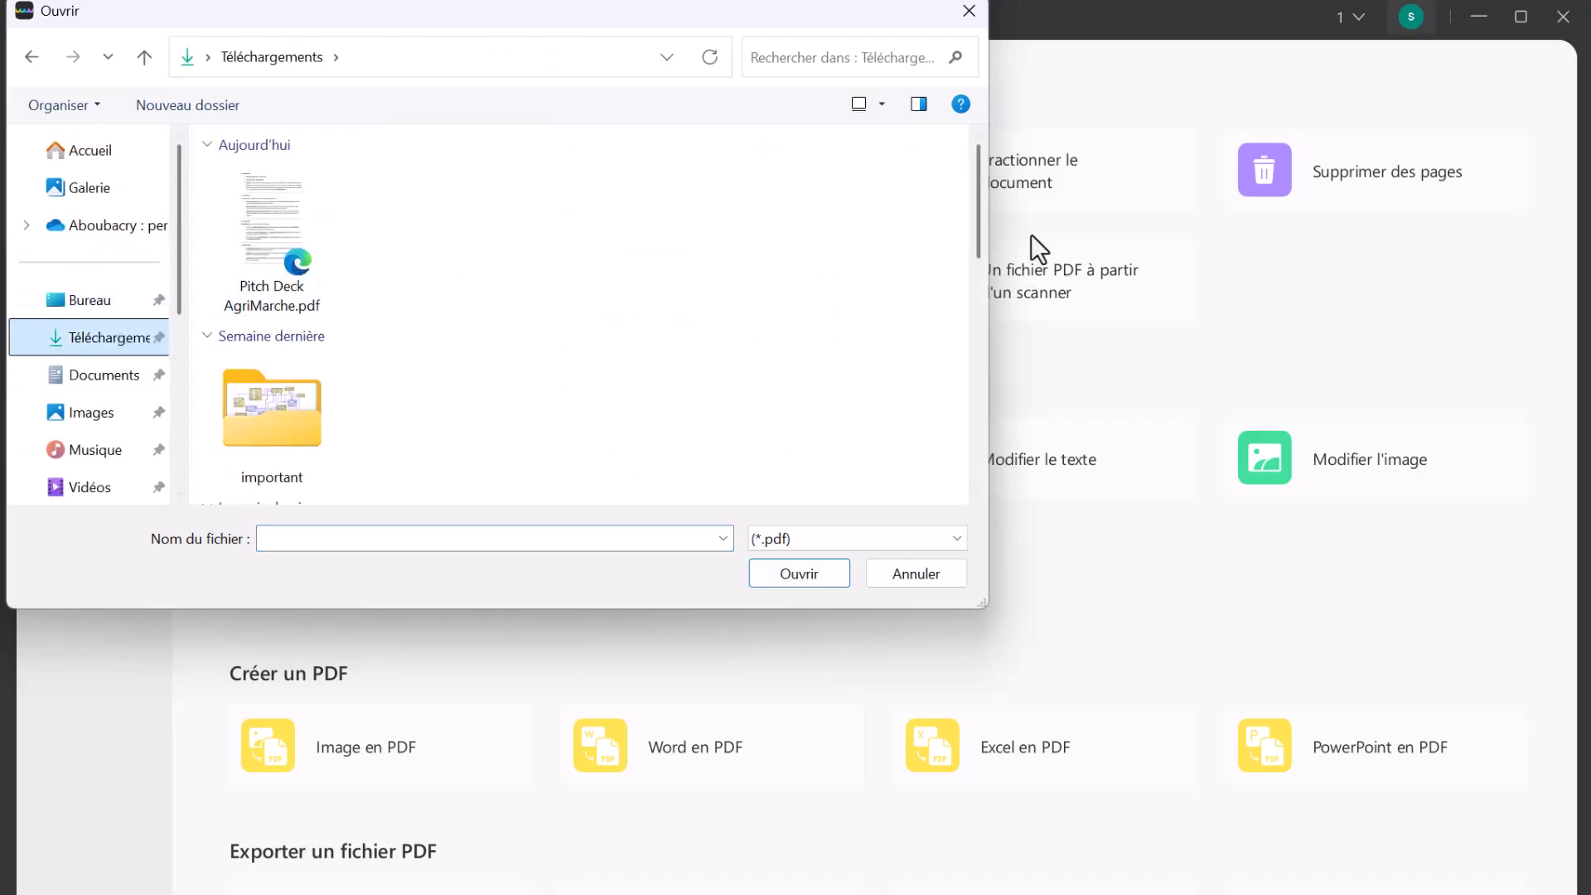
pyautogui.moveTo(977, 210); pyautogui.dragTo(972, 274)
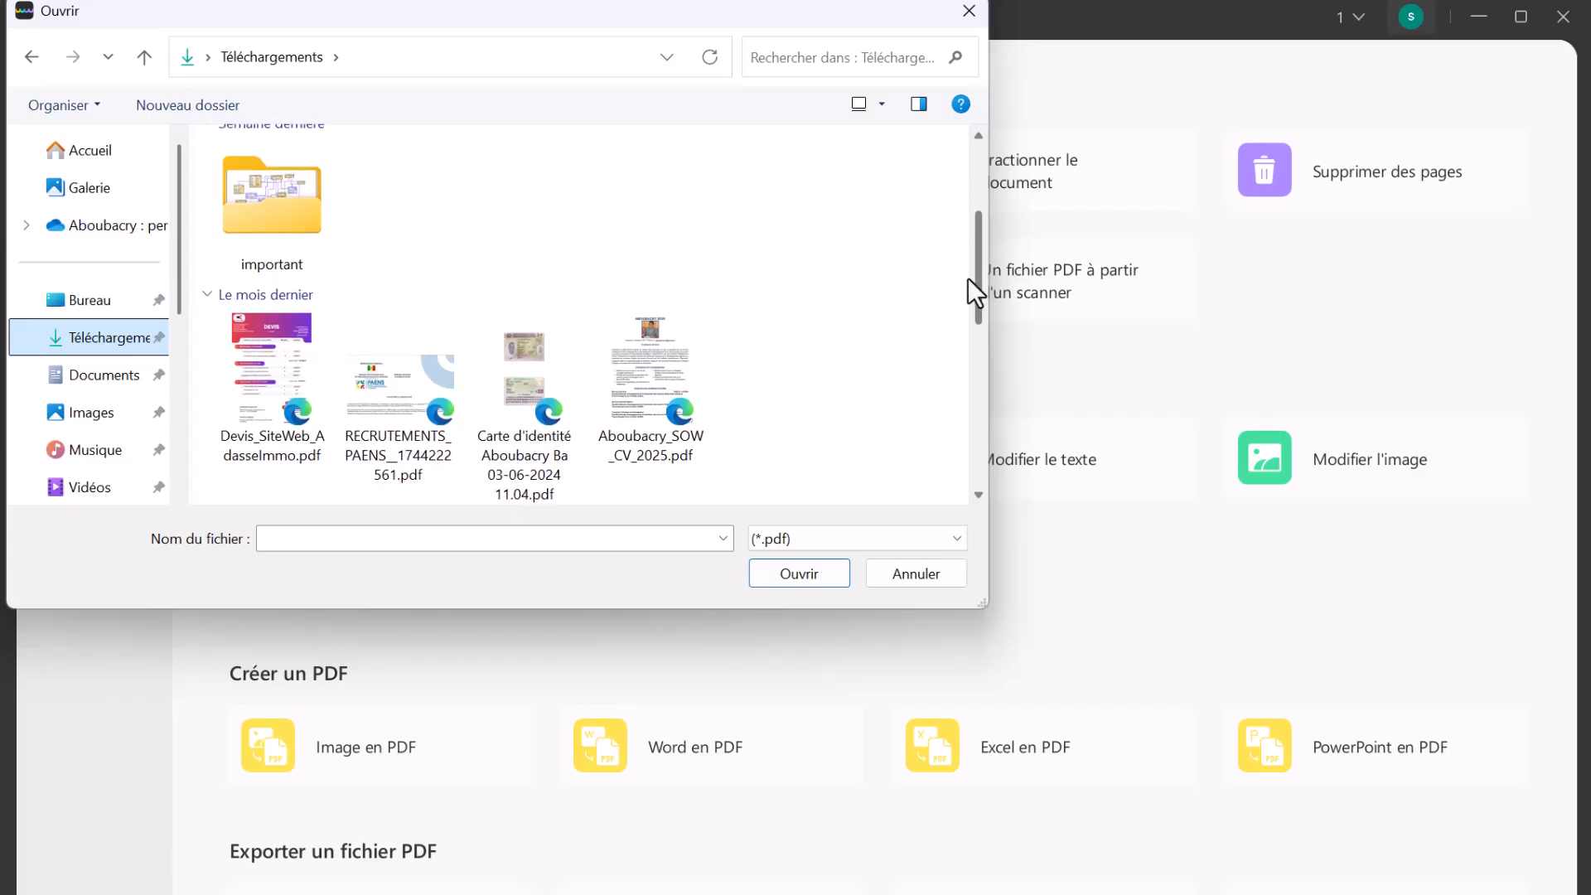
pyautogui.doubleClick(262, 395)
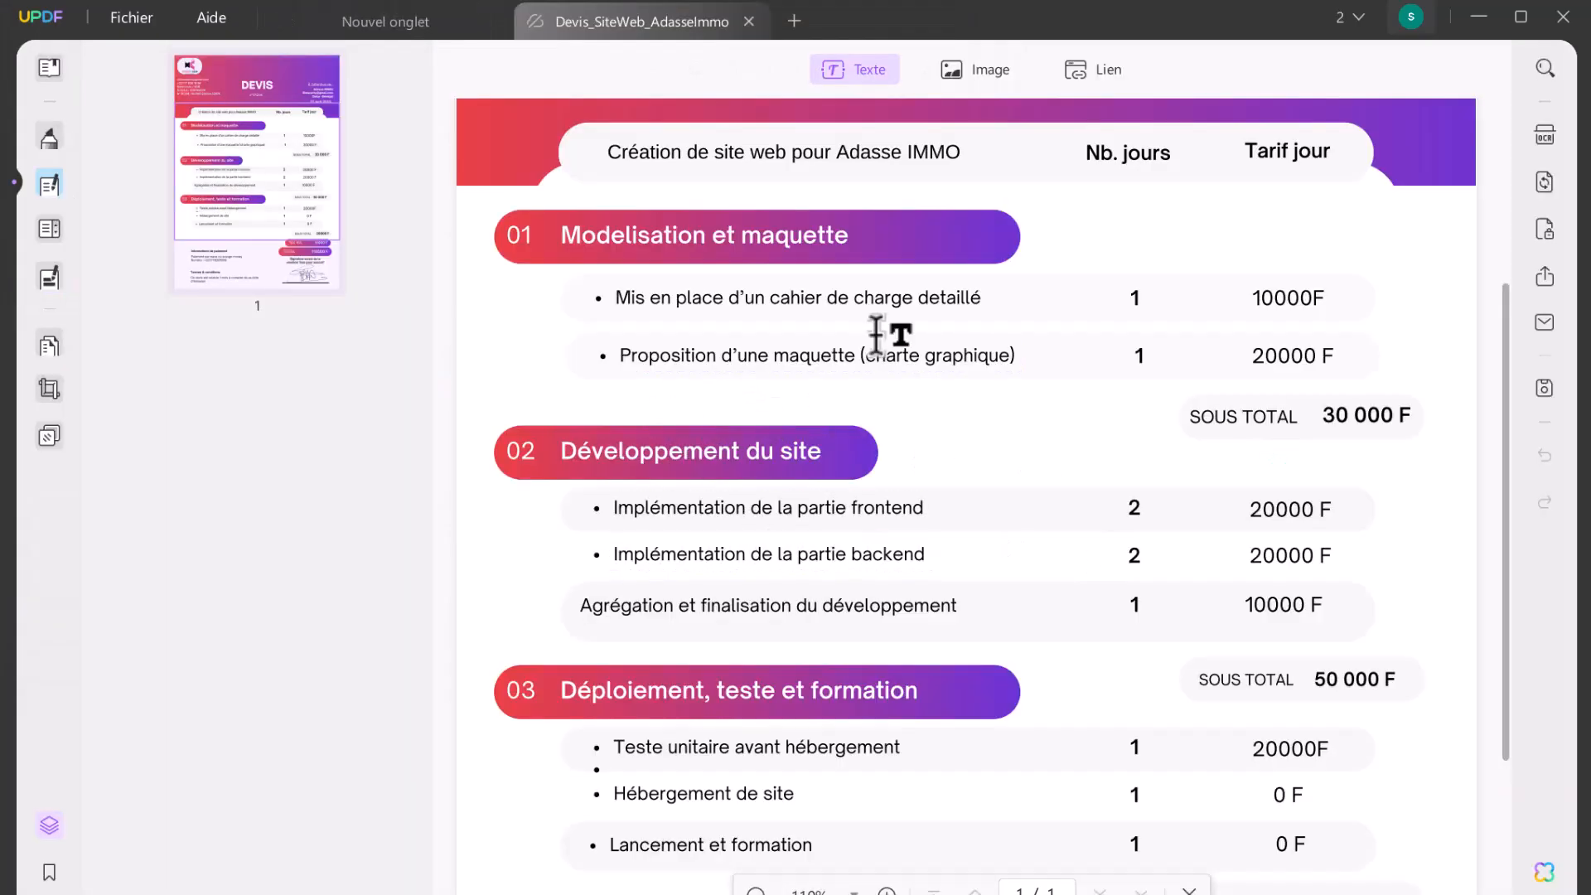
# Reword the first item under "Modelisation et maquette" as "Elaboration d'un cahier de charge detaillé"
pyautogui.scroll(4, 875, 334)
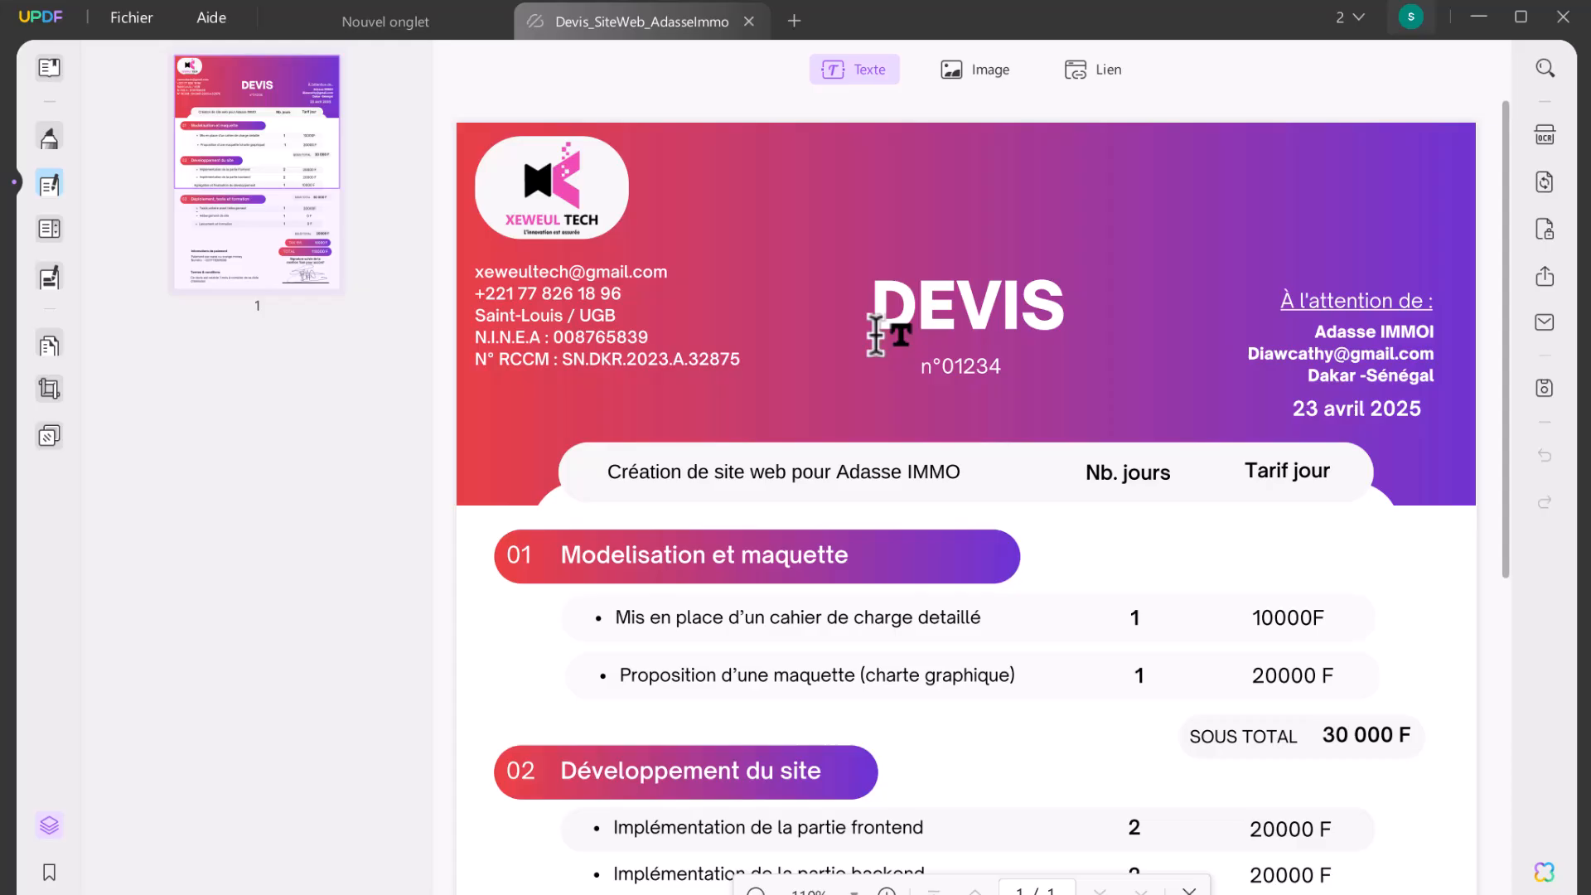
pyautogui.click(766, 553)
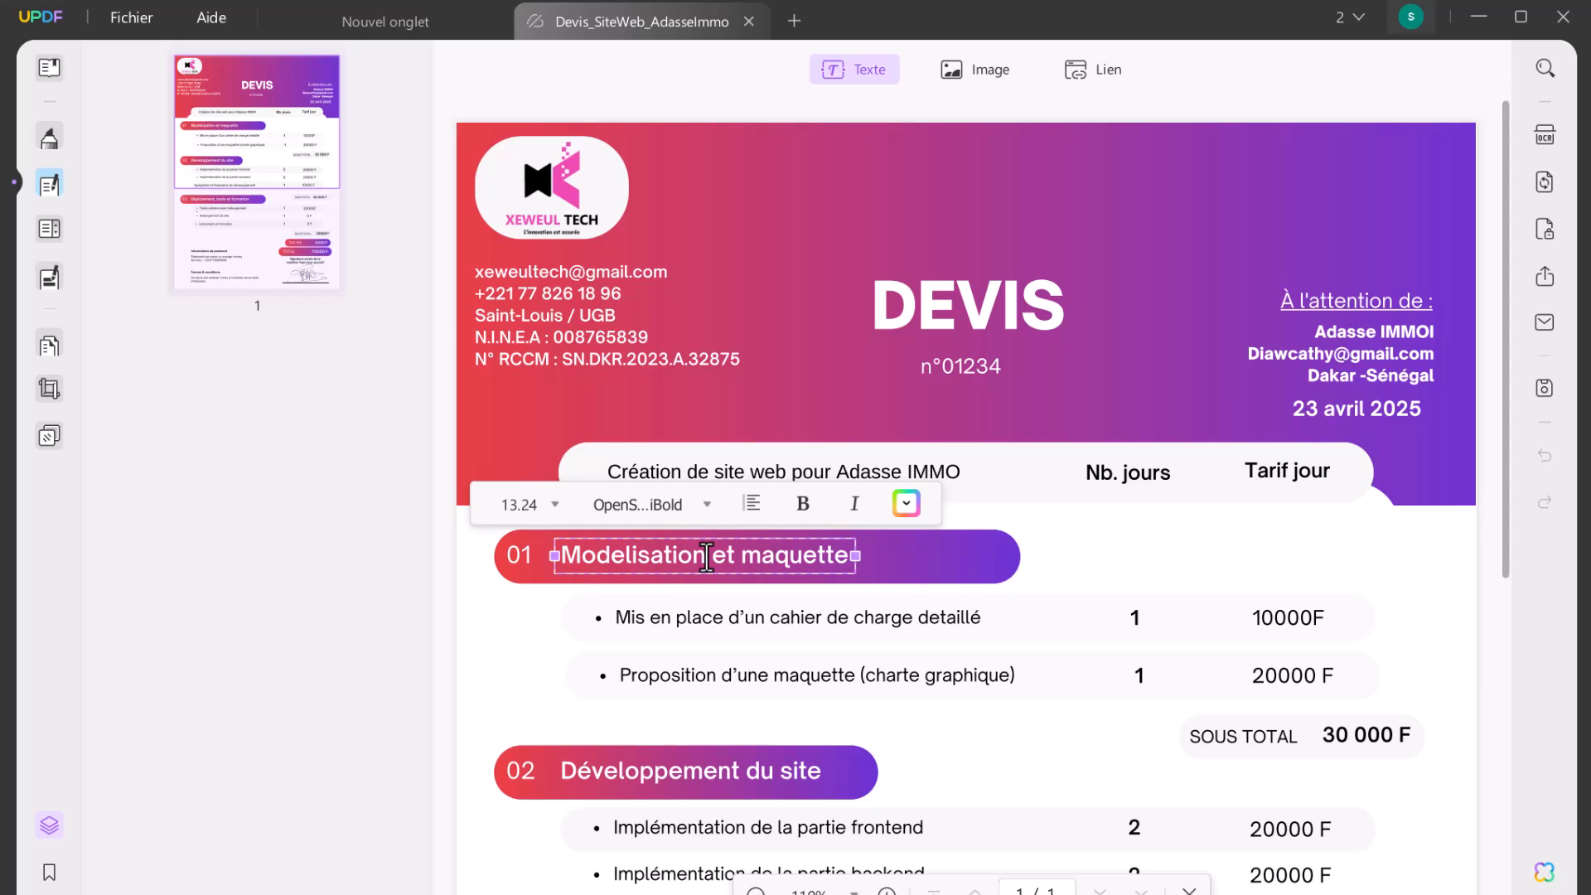
pyautogui.click(726, 618)
pyautogui.click(726, 618)
pyautogui.press('BackSpace')
pyautogui.press('BackSpace')
pyautogui.press('BackSpace')
pyautogui.press('BackSpace')
pyautogui.press('BackSpace')
pyautogui.press('BackSpace')
pyautogui.press('BackSpace')
pyautogui.press('BackSpace')
pyautogui.press('BackSpace')
pyautogui.press('BackSpace')
pyautogui.press('BackSpace')
pyautogui.press('BackSpace')
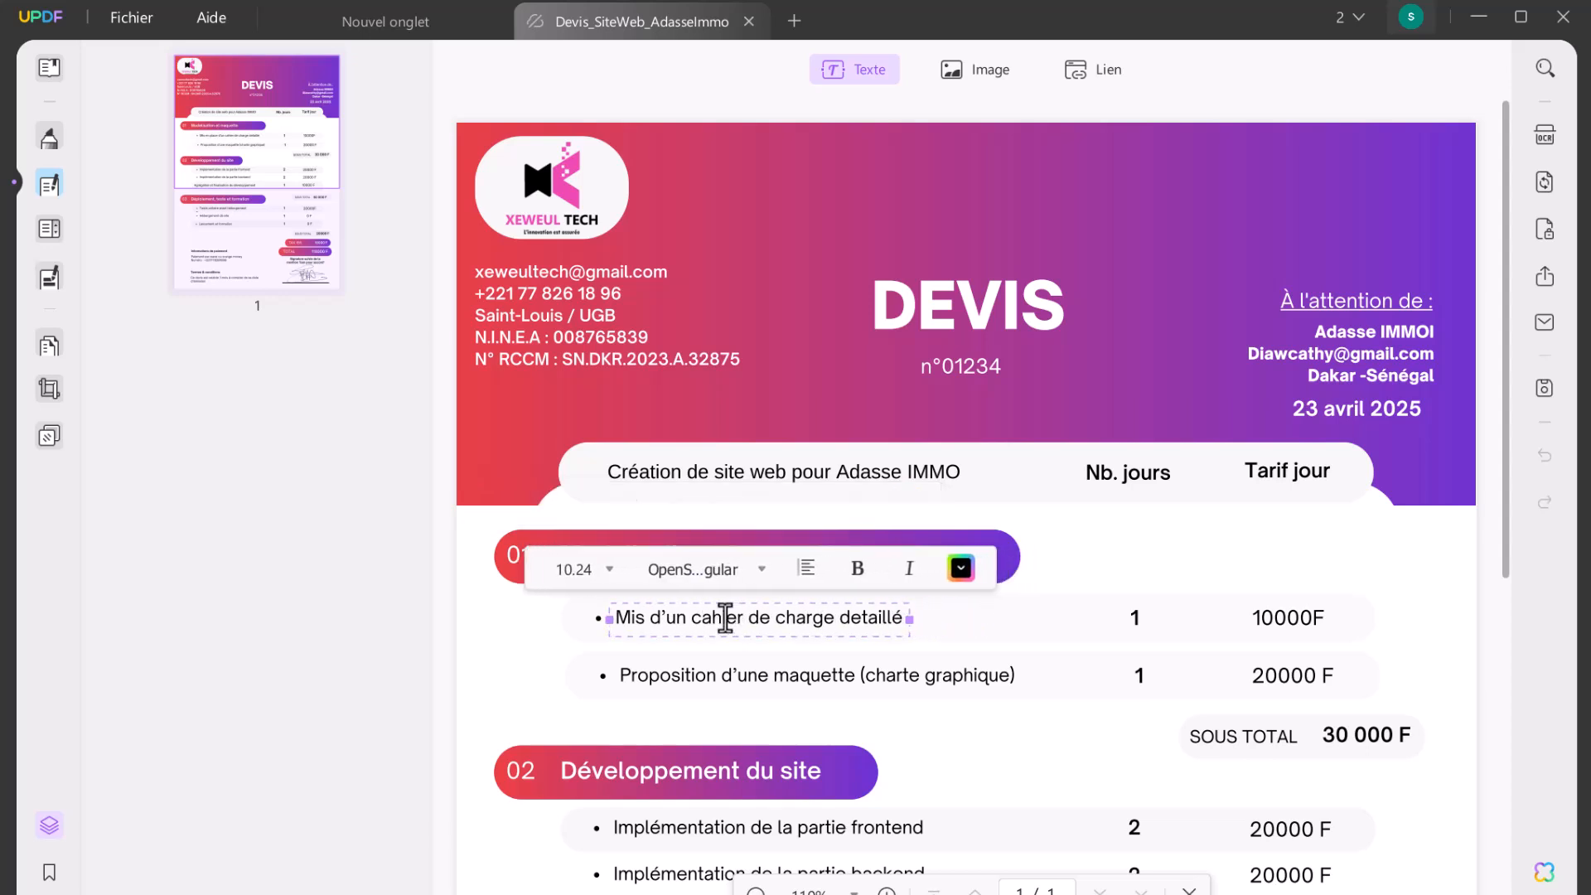
pyautogui.write('Elaboa')
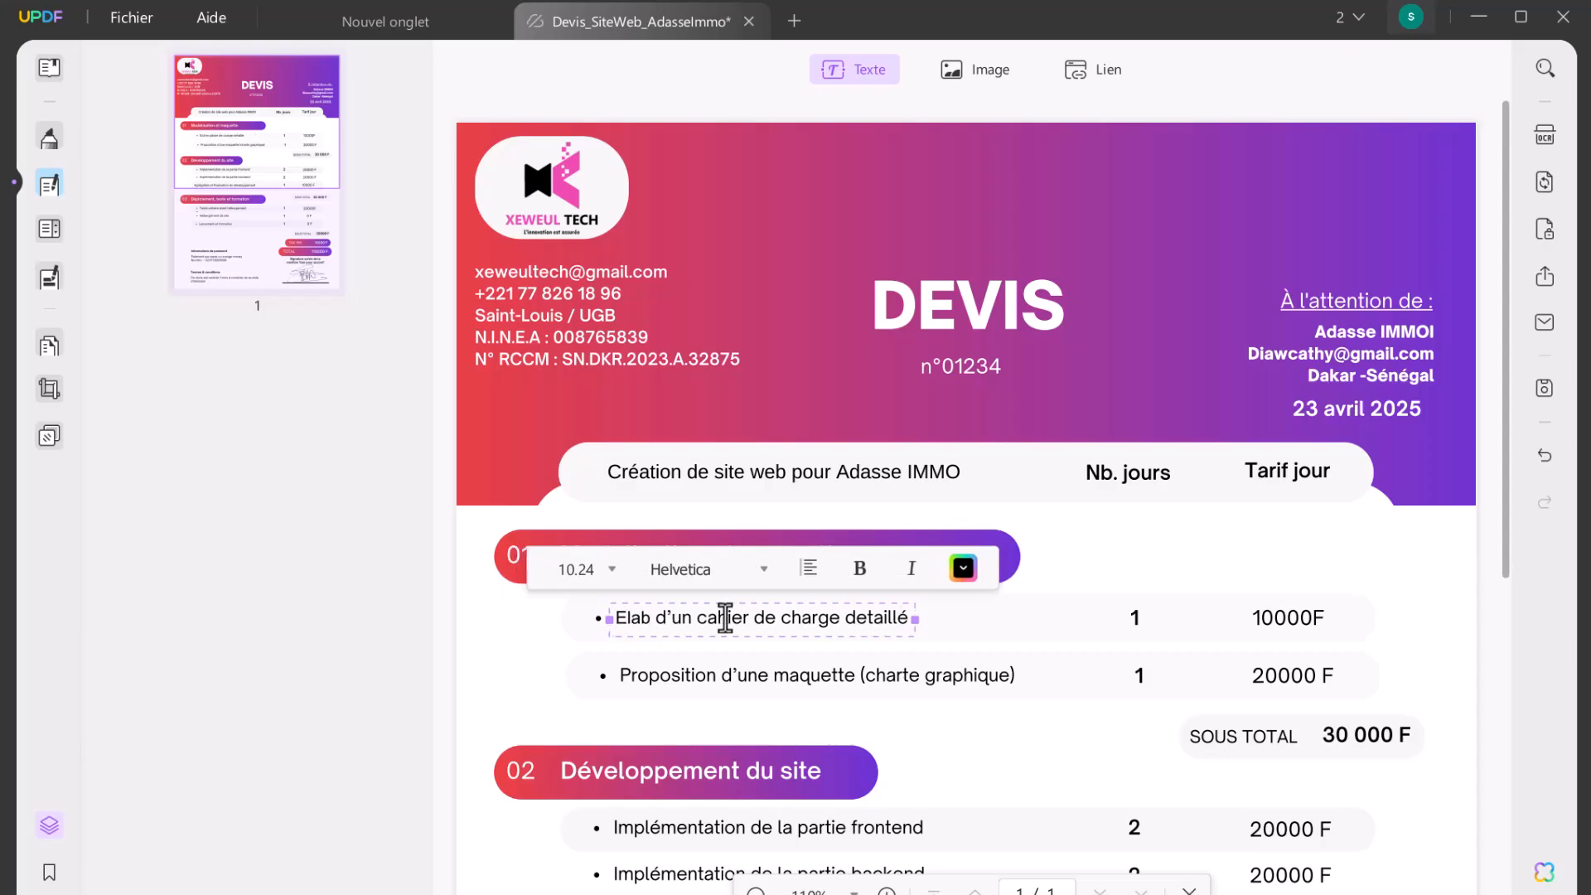
pyautogui.press('BackSpace')
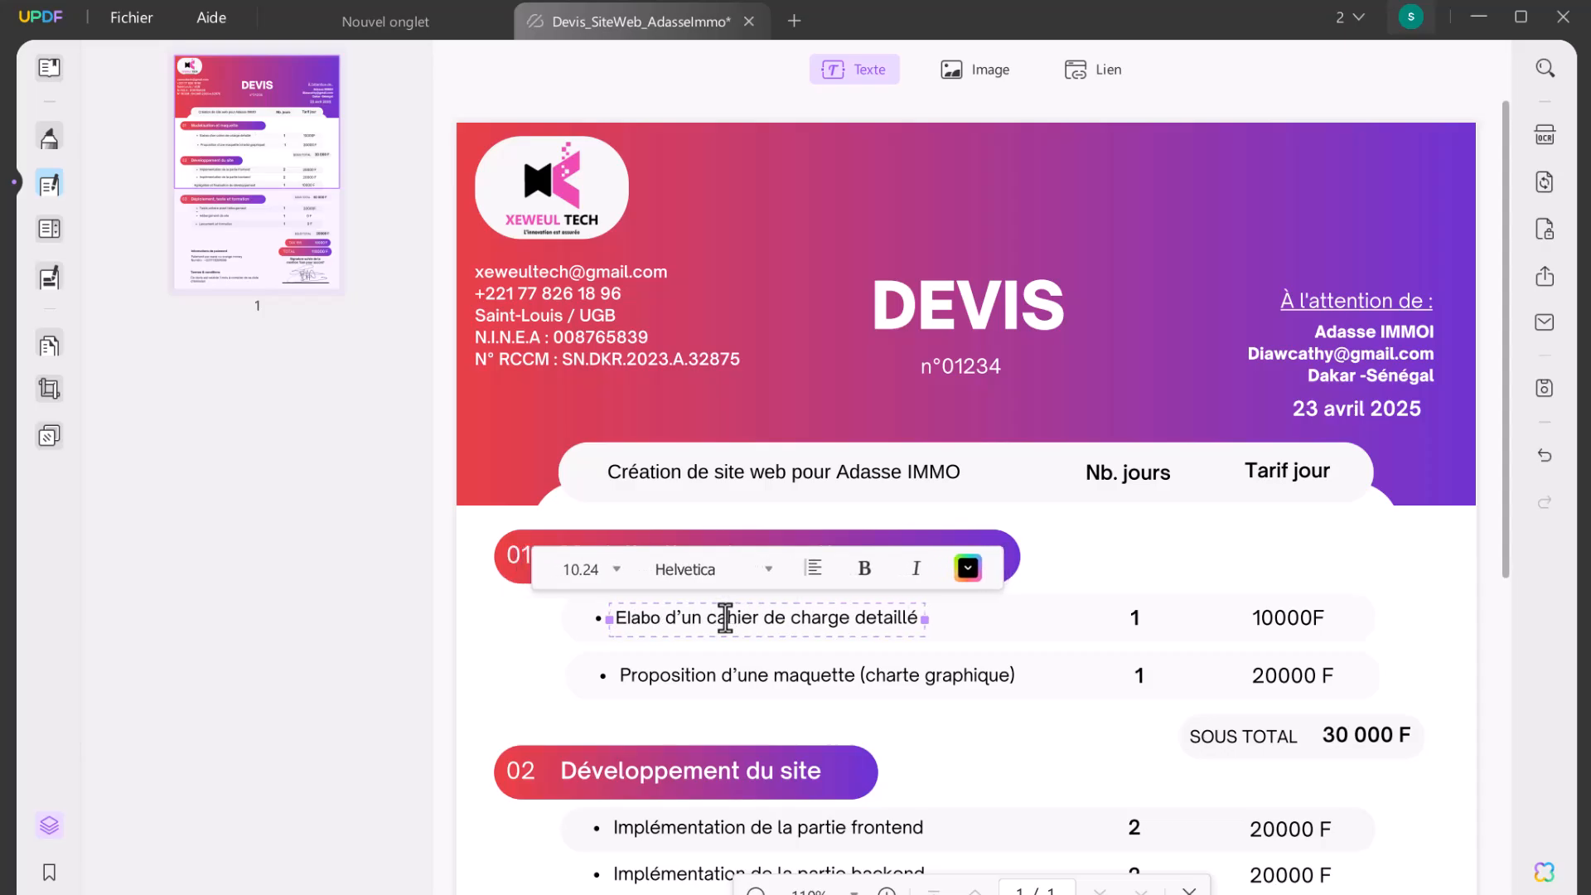
pyautogui.write('ration')
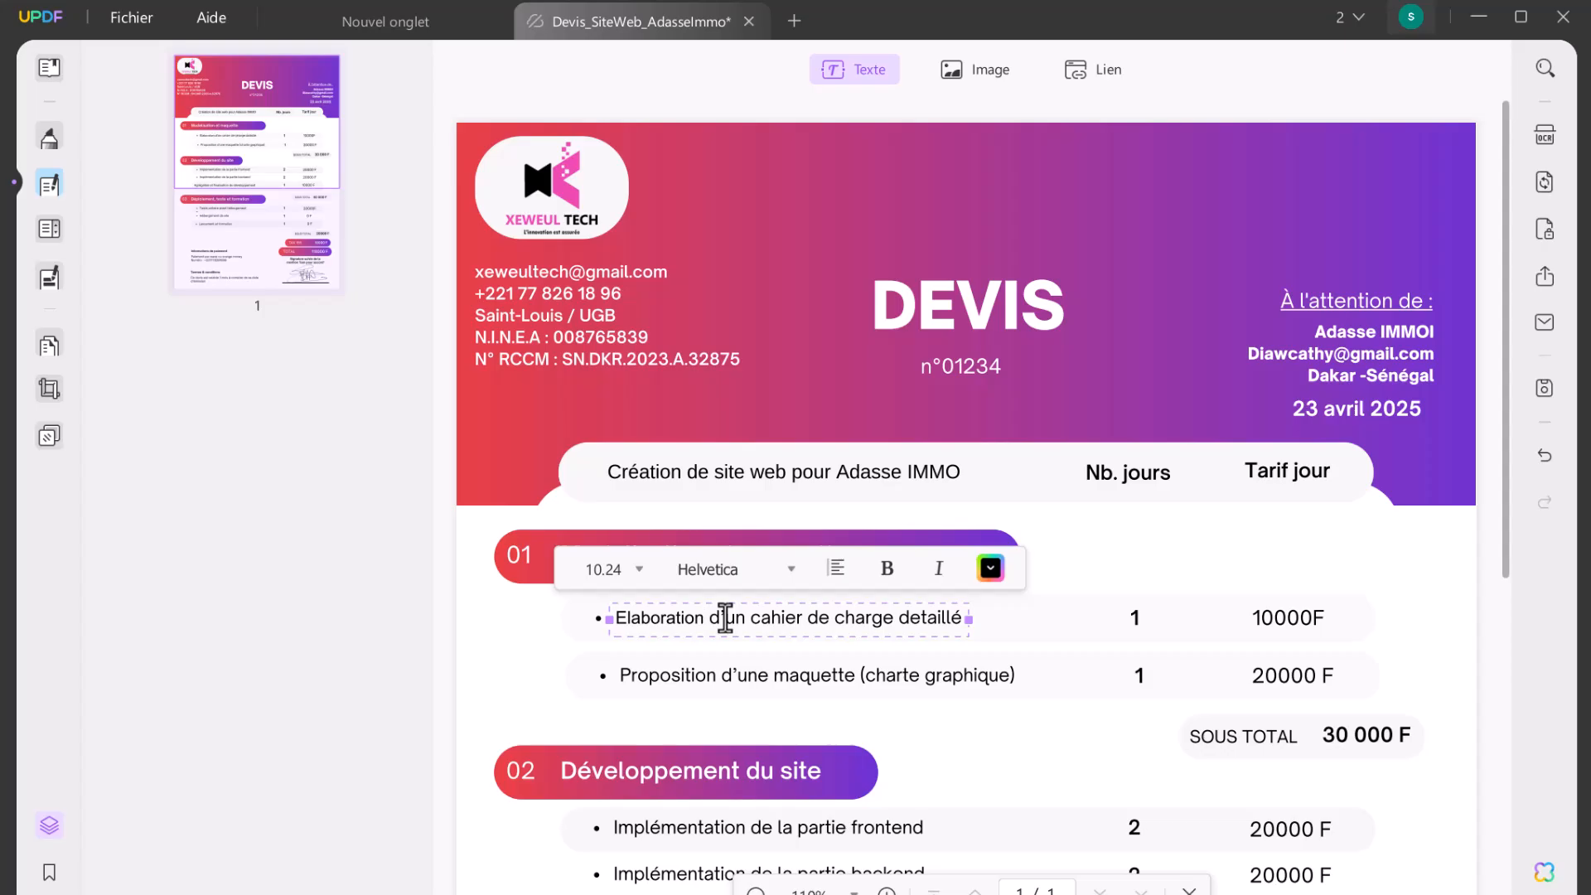
pyautogui.click(771, 675)
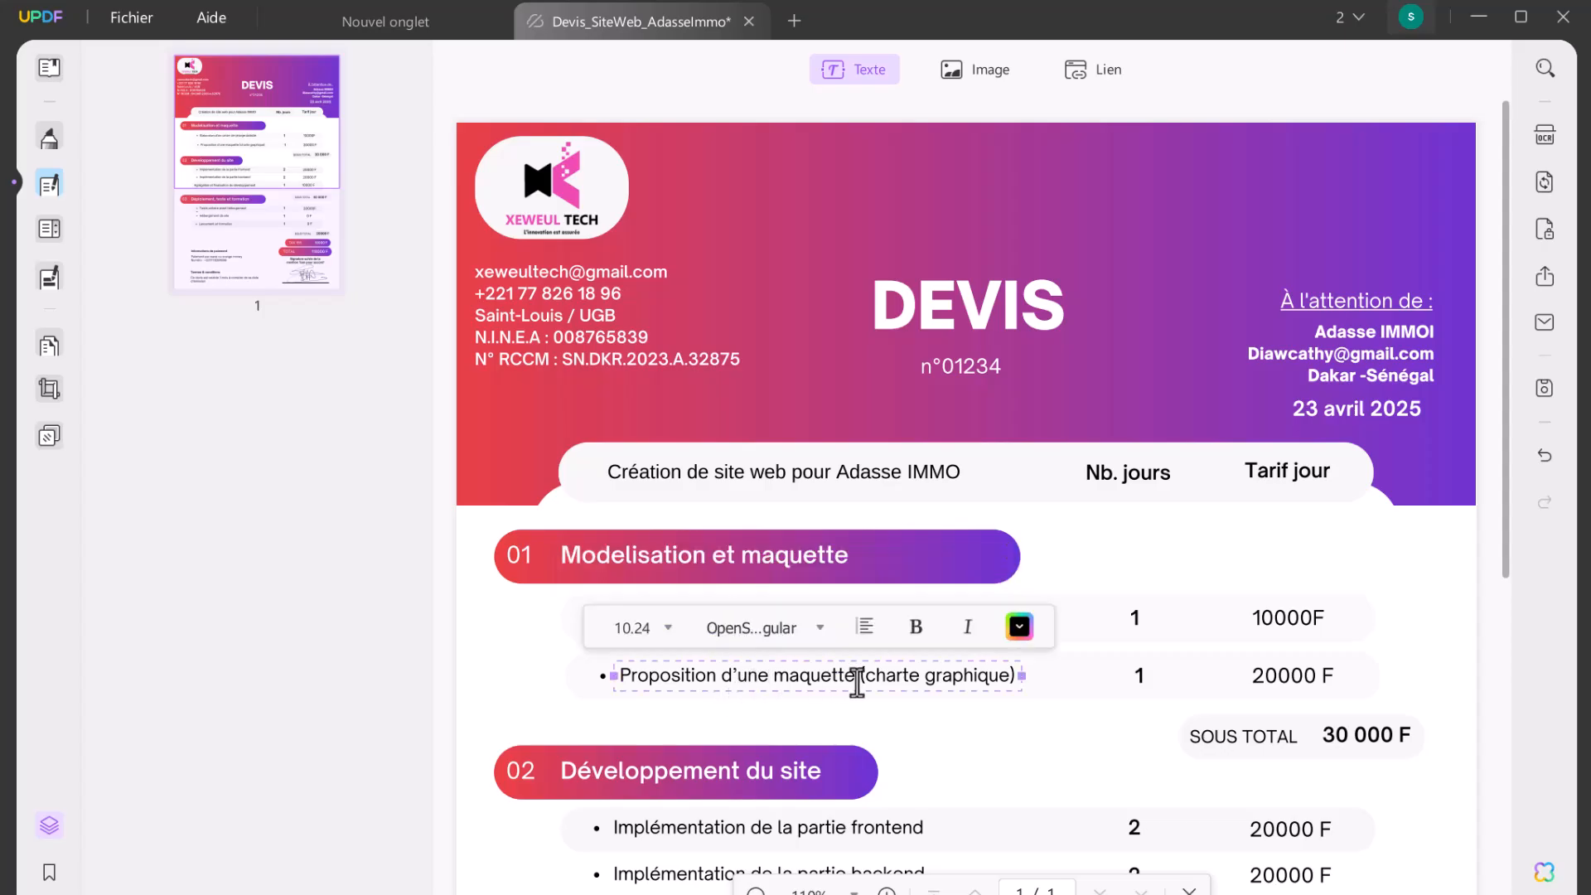
pyautogui.click(901, 681)
# Replace the document's large header title with "FACTURE"
pyautogui.click(978, 289)
pyautogui.doubleClick(979, 289)
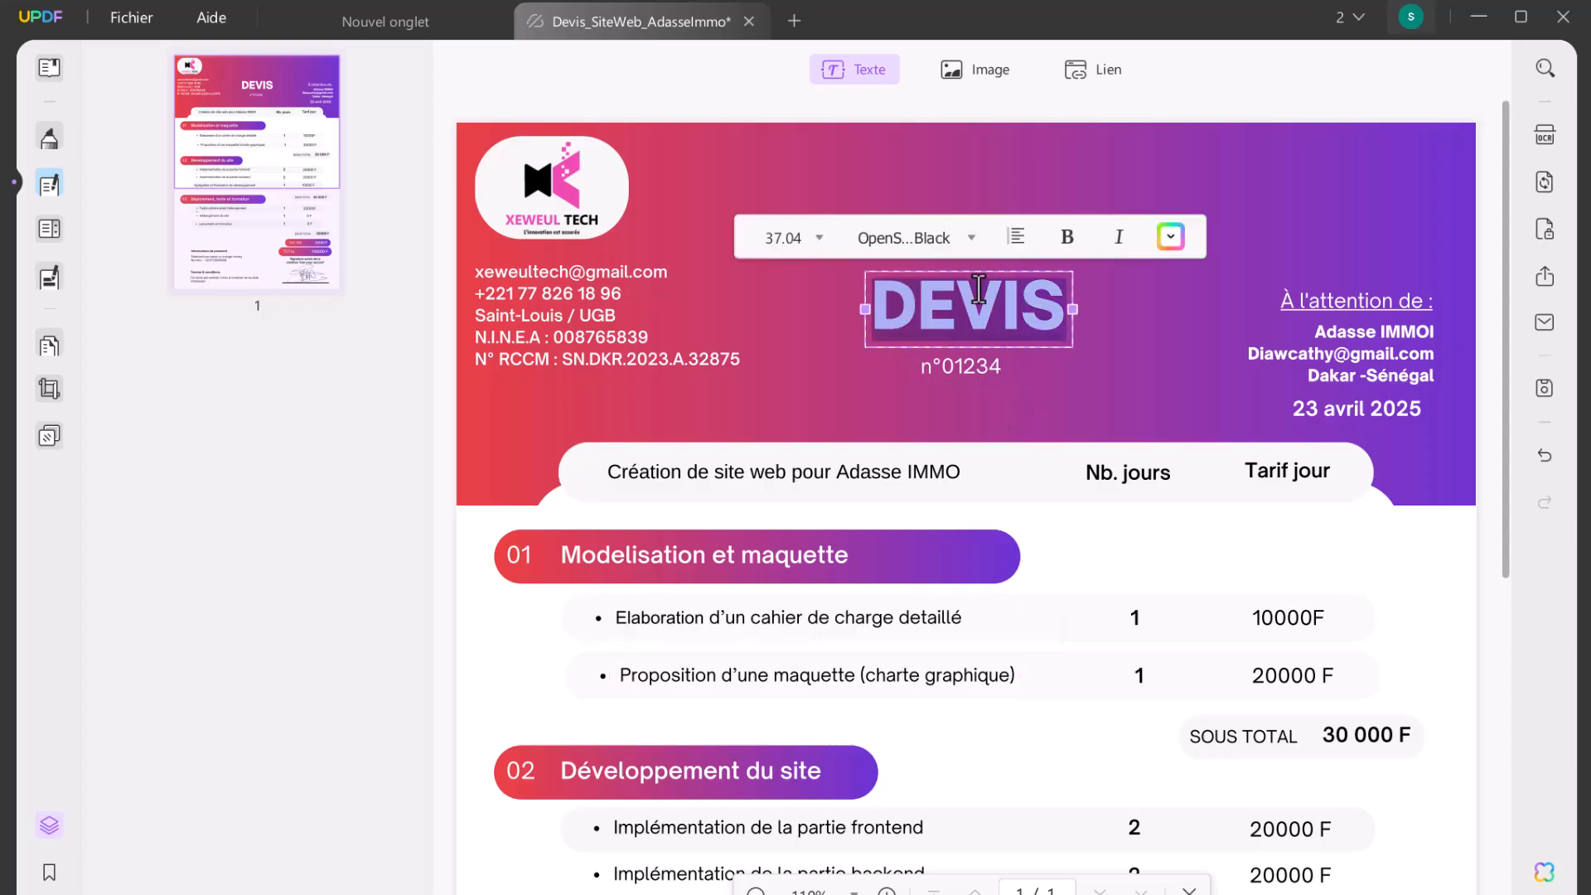
pyautogui.write('FAC')
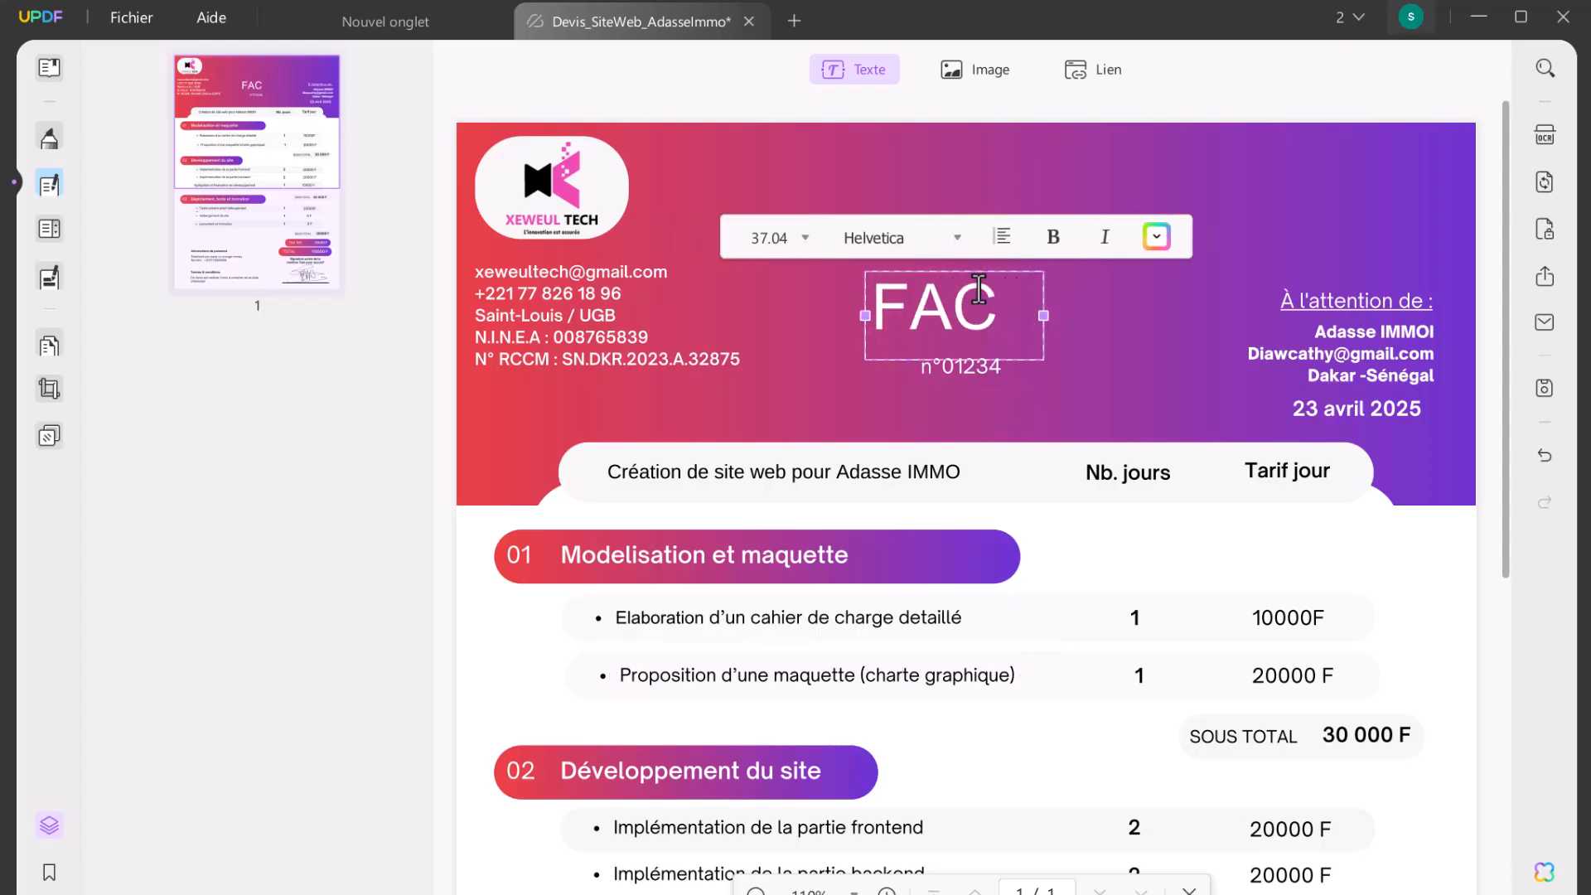
pyautogui.write('TURE')
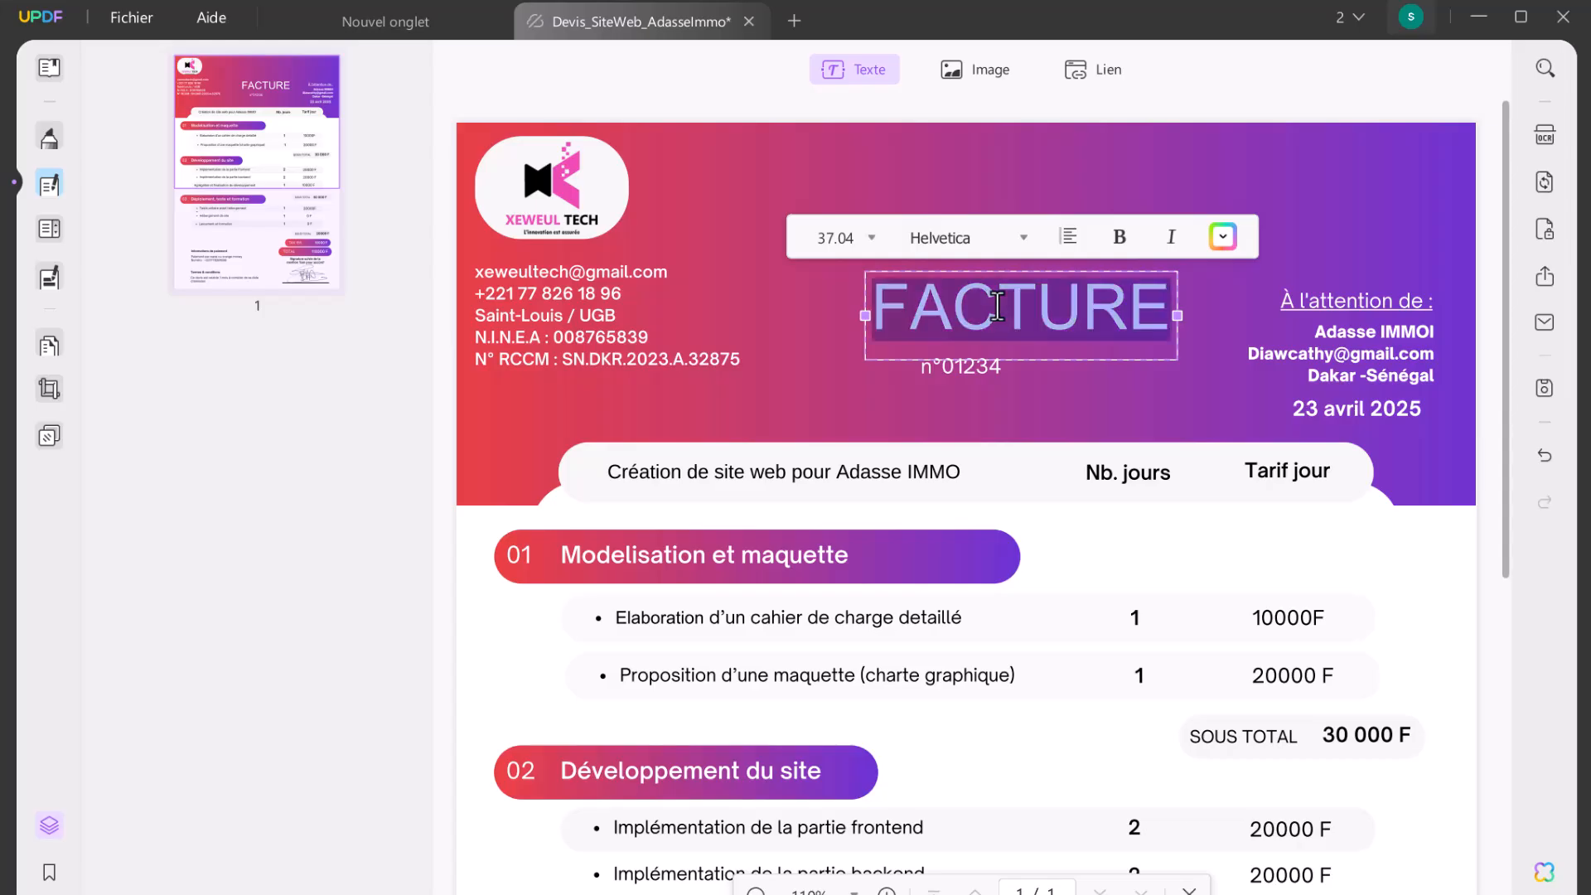
# Set the FACTURE title's font to Arial Black and shift the title left to centre it above the document number
pyautogui.hotkey('ctrl', 'a')
pyautogui.click(1008, 239)
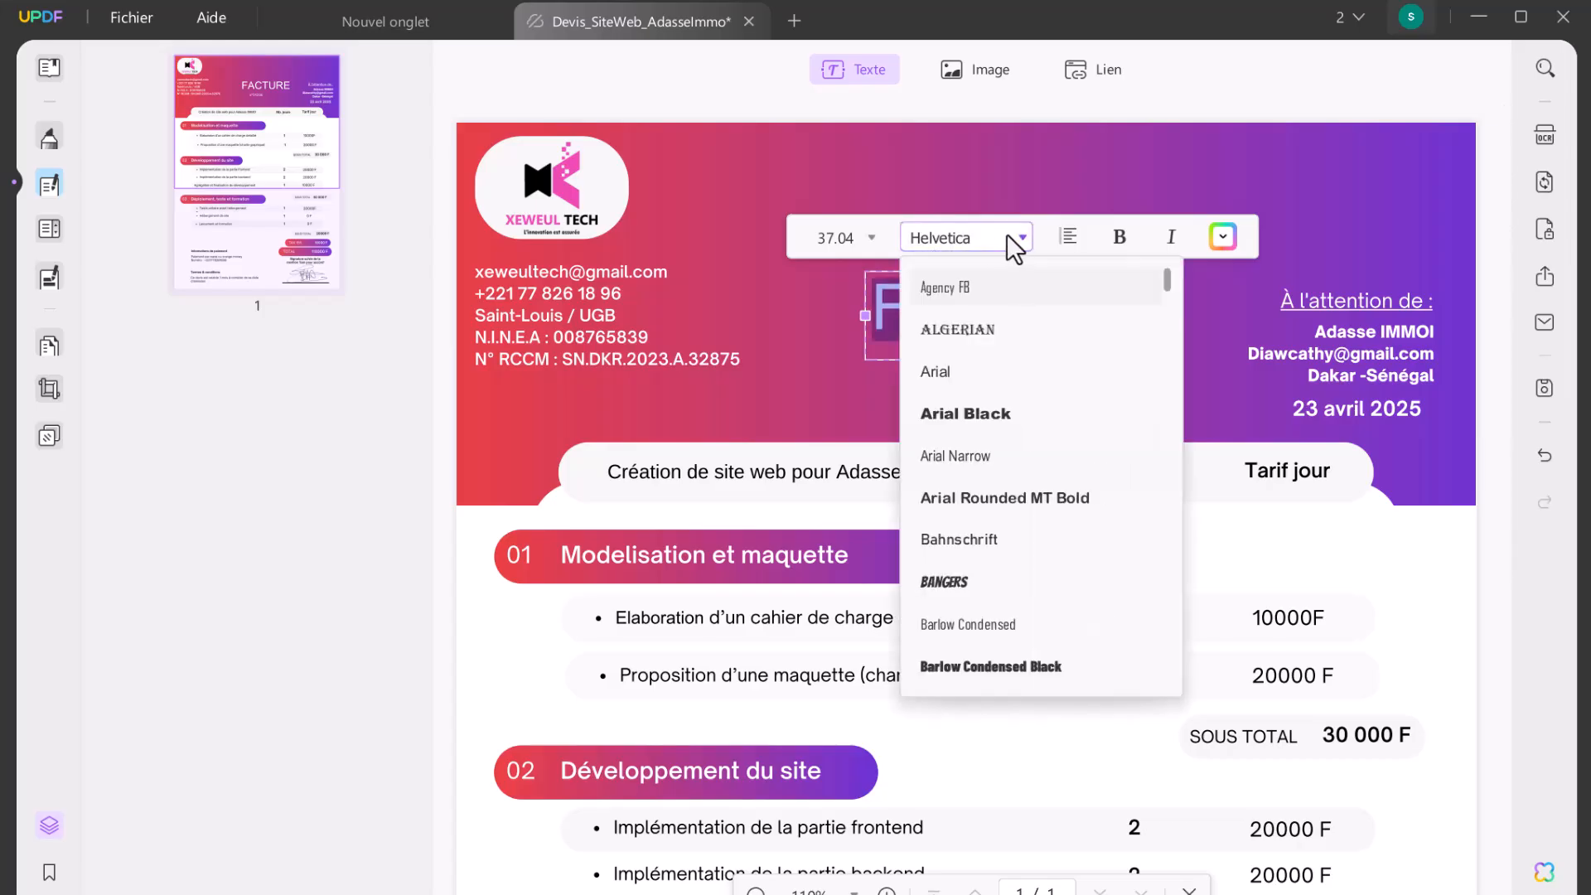
pyautogui.click(981, 413)
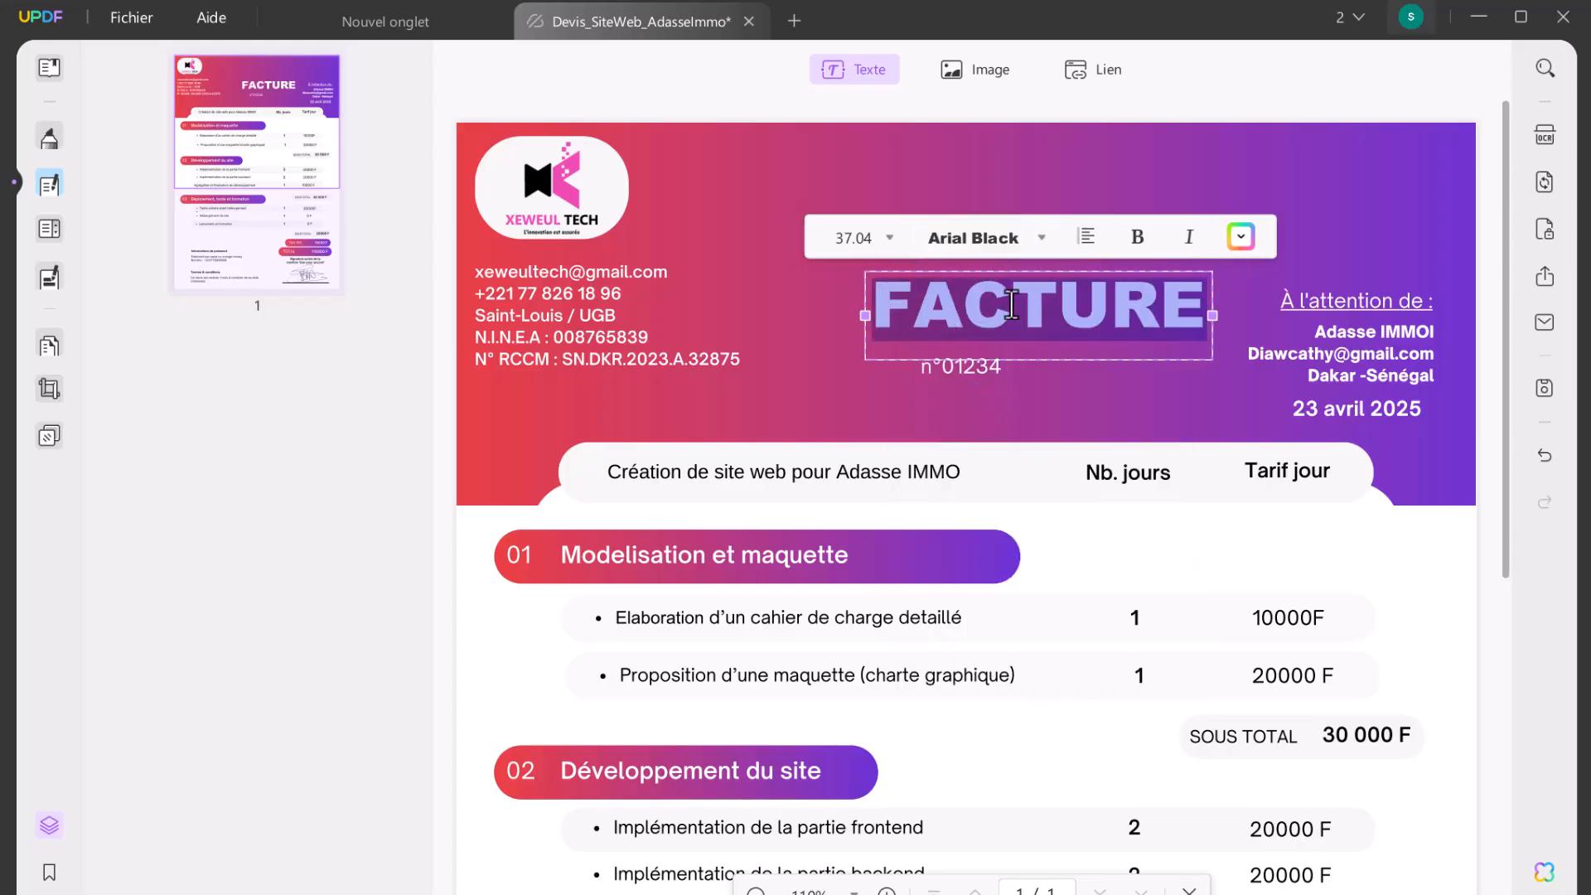
pyautogui.moveTo(896, 279); pyautogui.dragTo(827, 276)
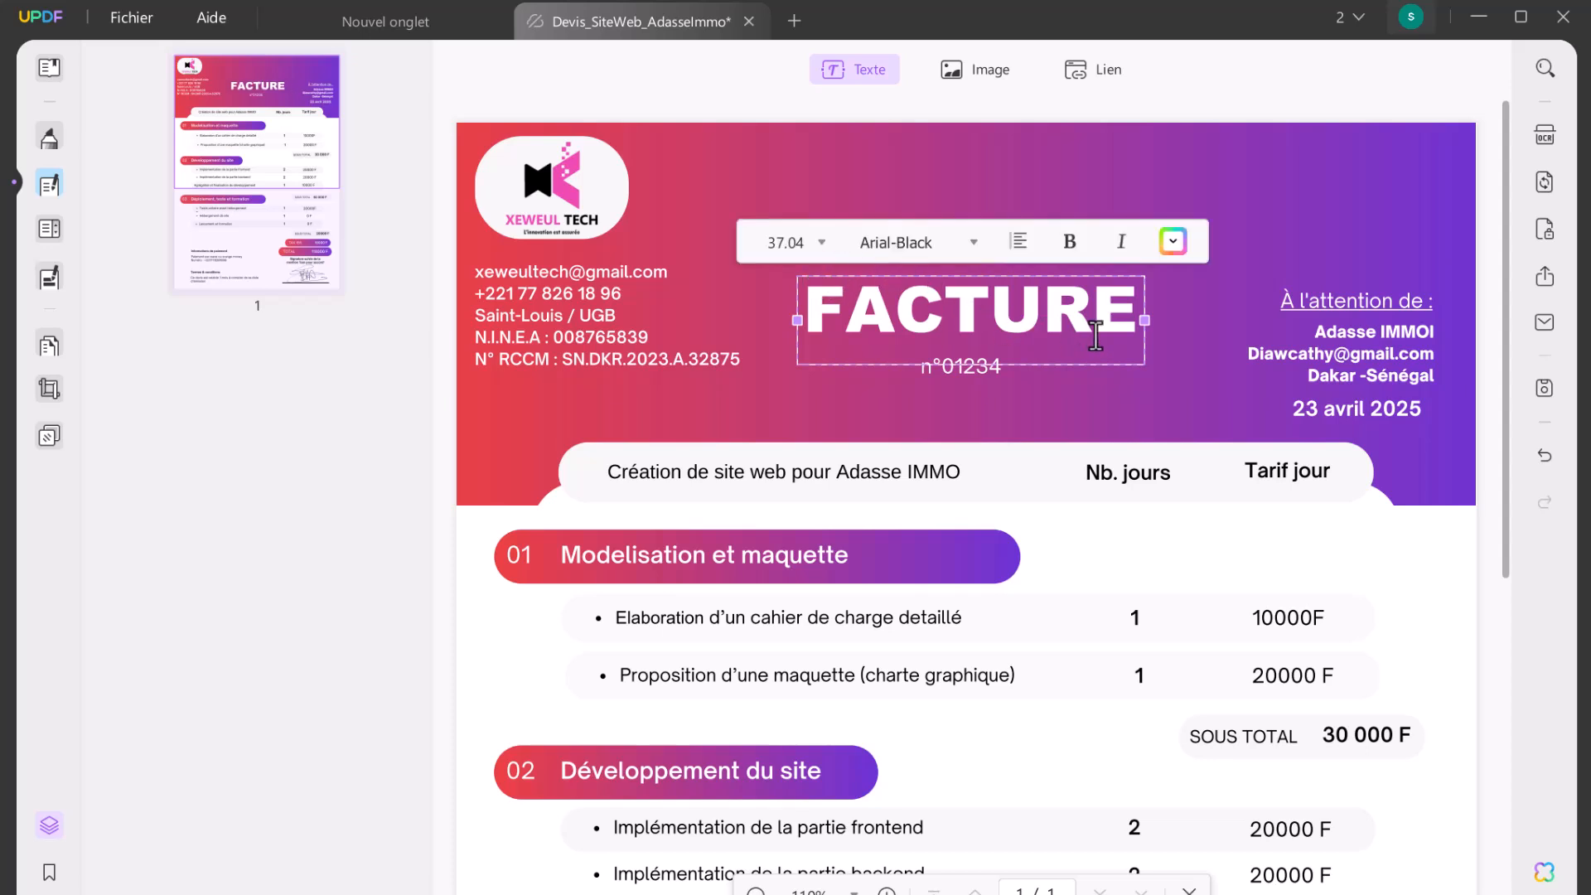
# Examine which text blocks can be edited, from the client details and item lines down to the signature area
pyautogui.click(1351, 381)
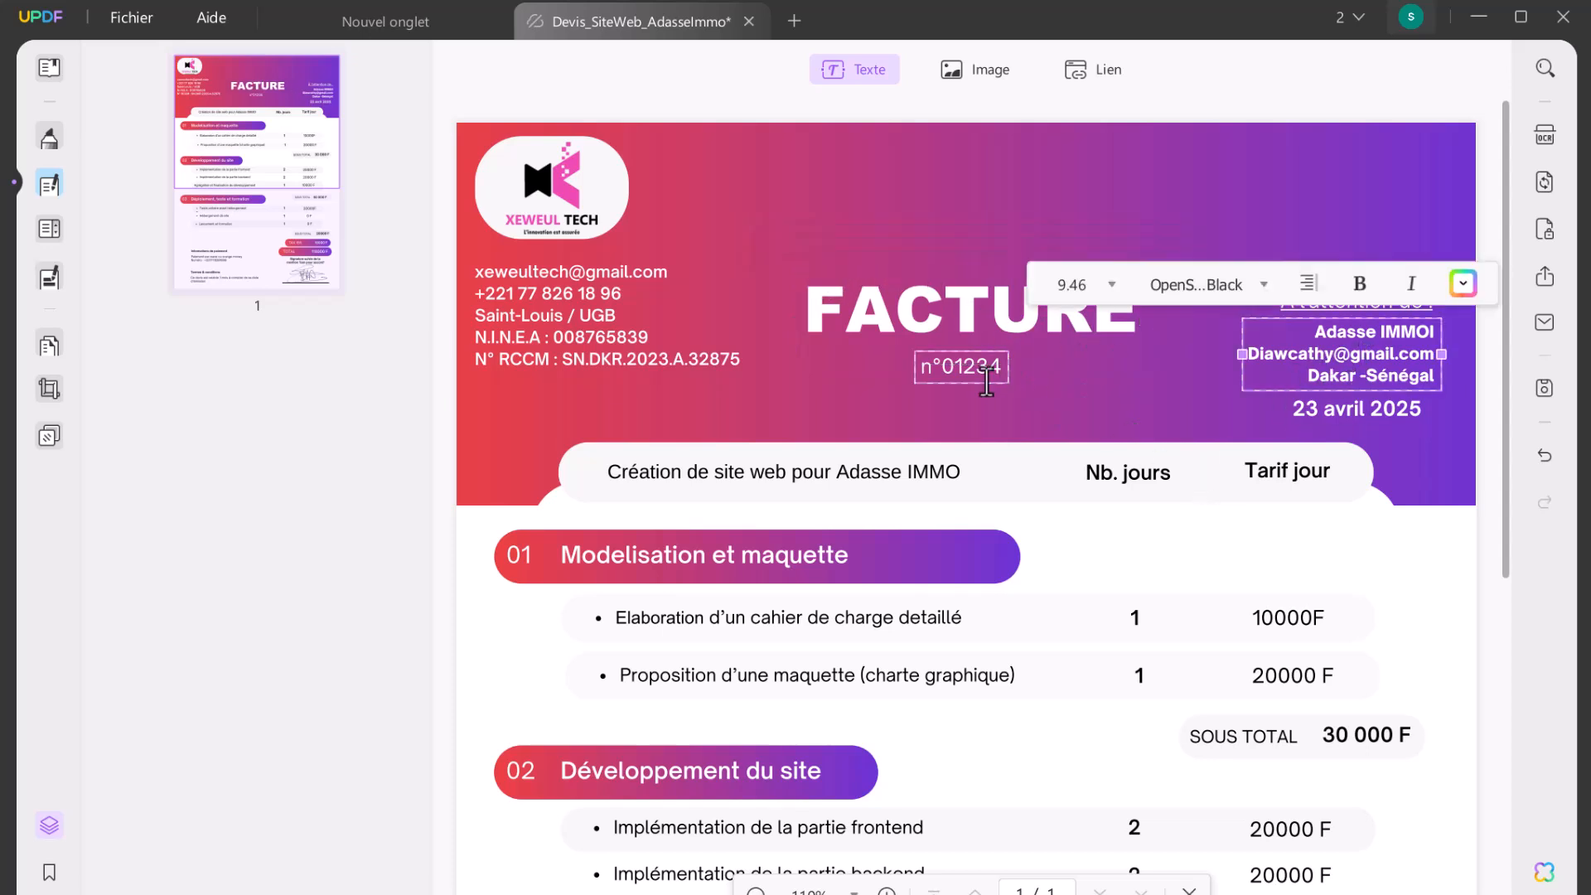
pyautogui.scroll(-6, 1078, 614)
pyautogui.scroll(6, 908, 506)
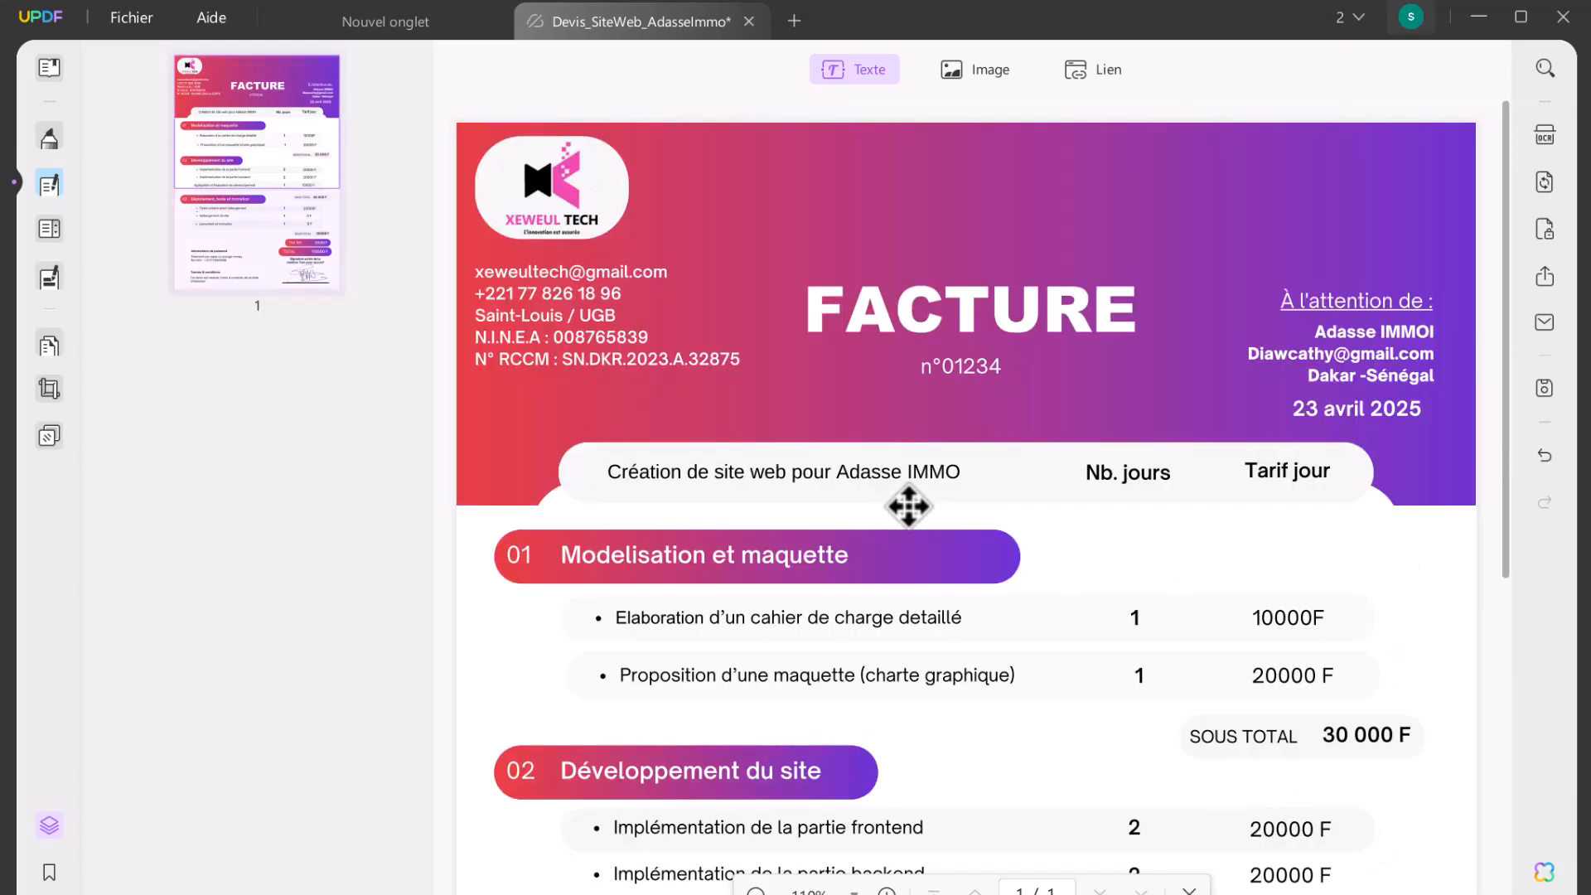
pyautogui.click(889, 622)
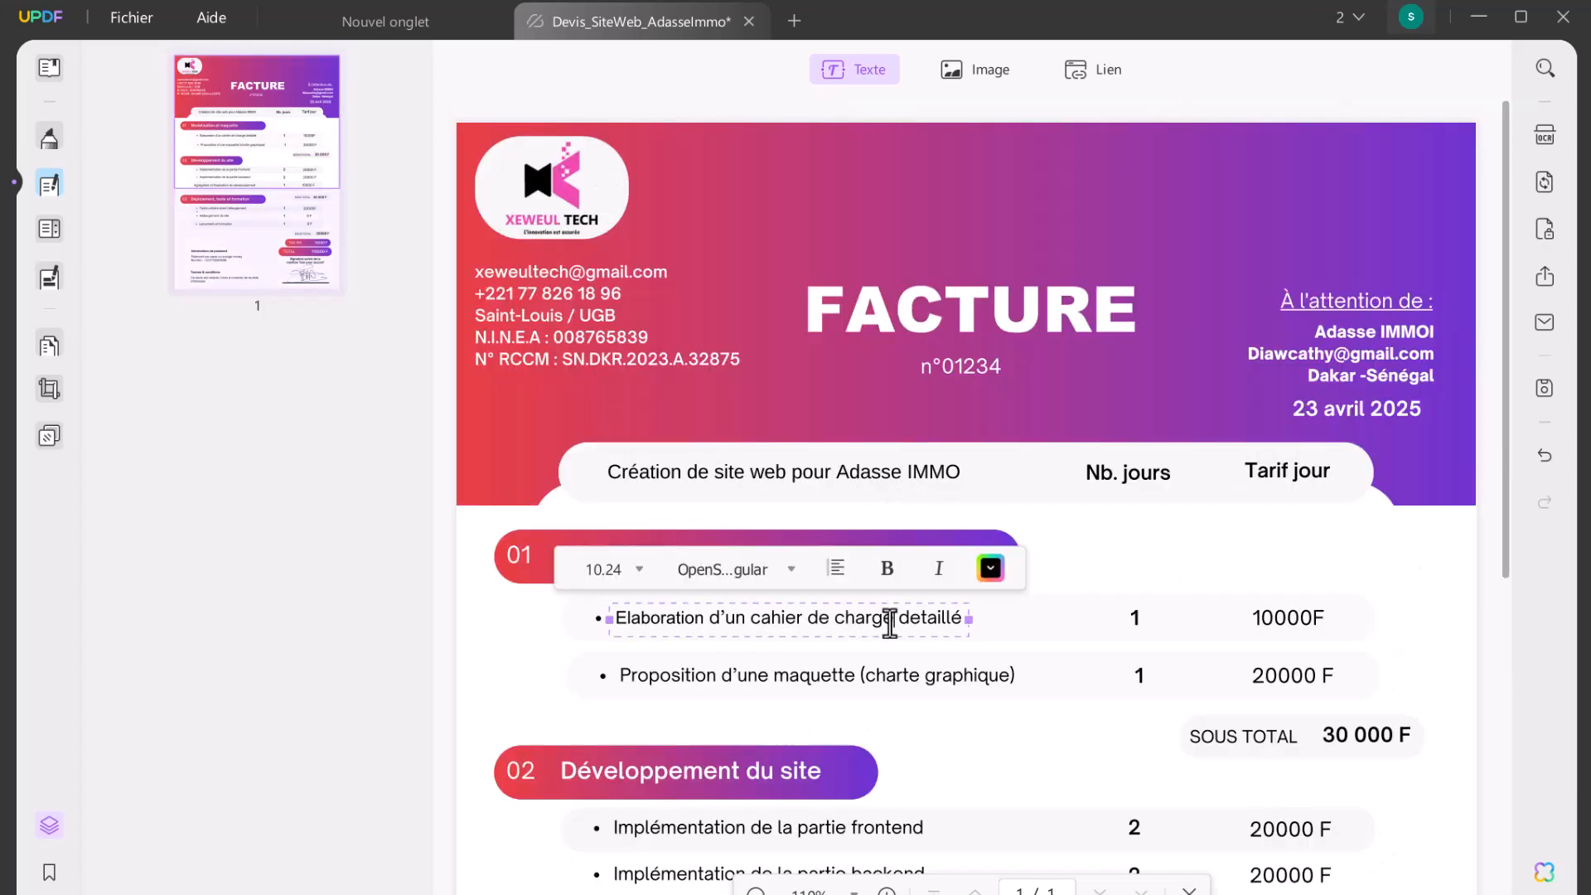
pyautogui.click(809, 679)
pyautogui.scroll(-6, 809, 682)
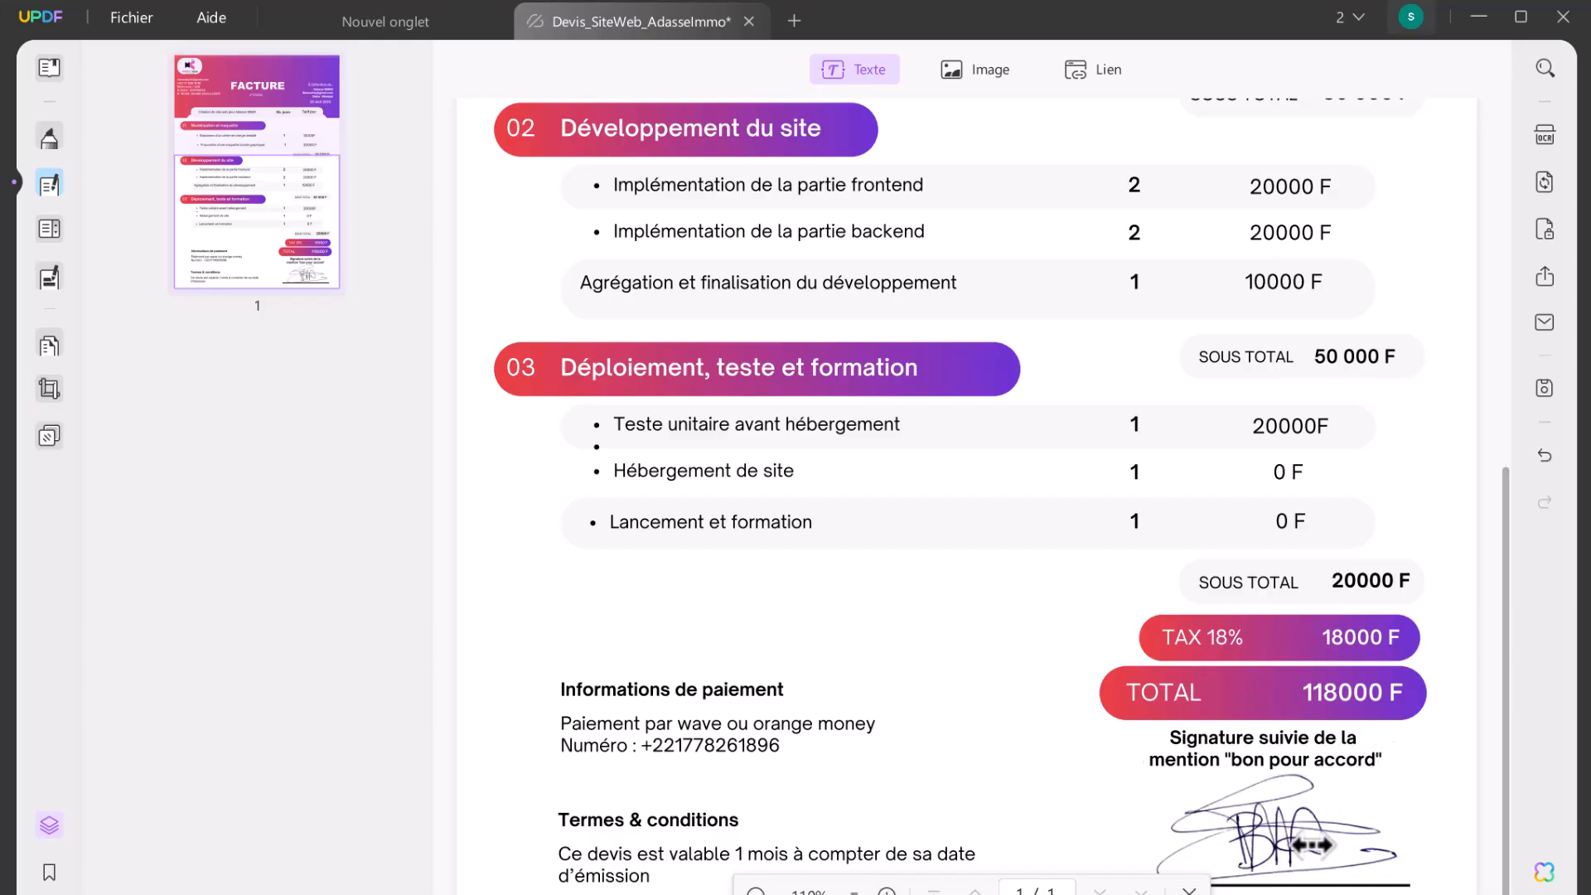
pyautogui.click(1298, 847)
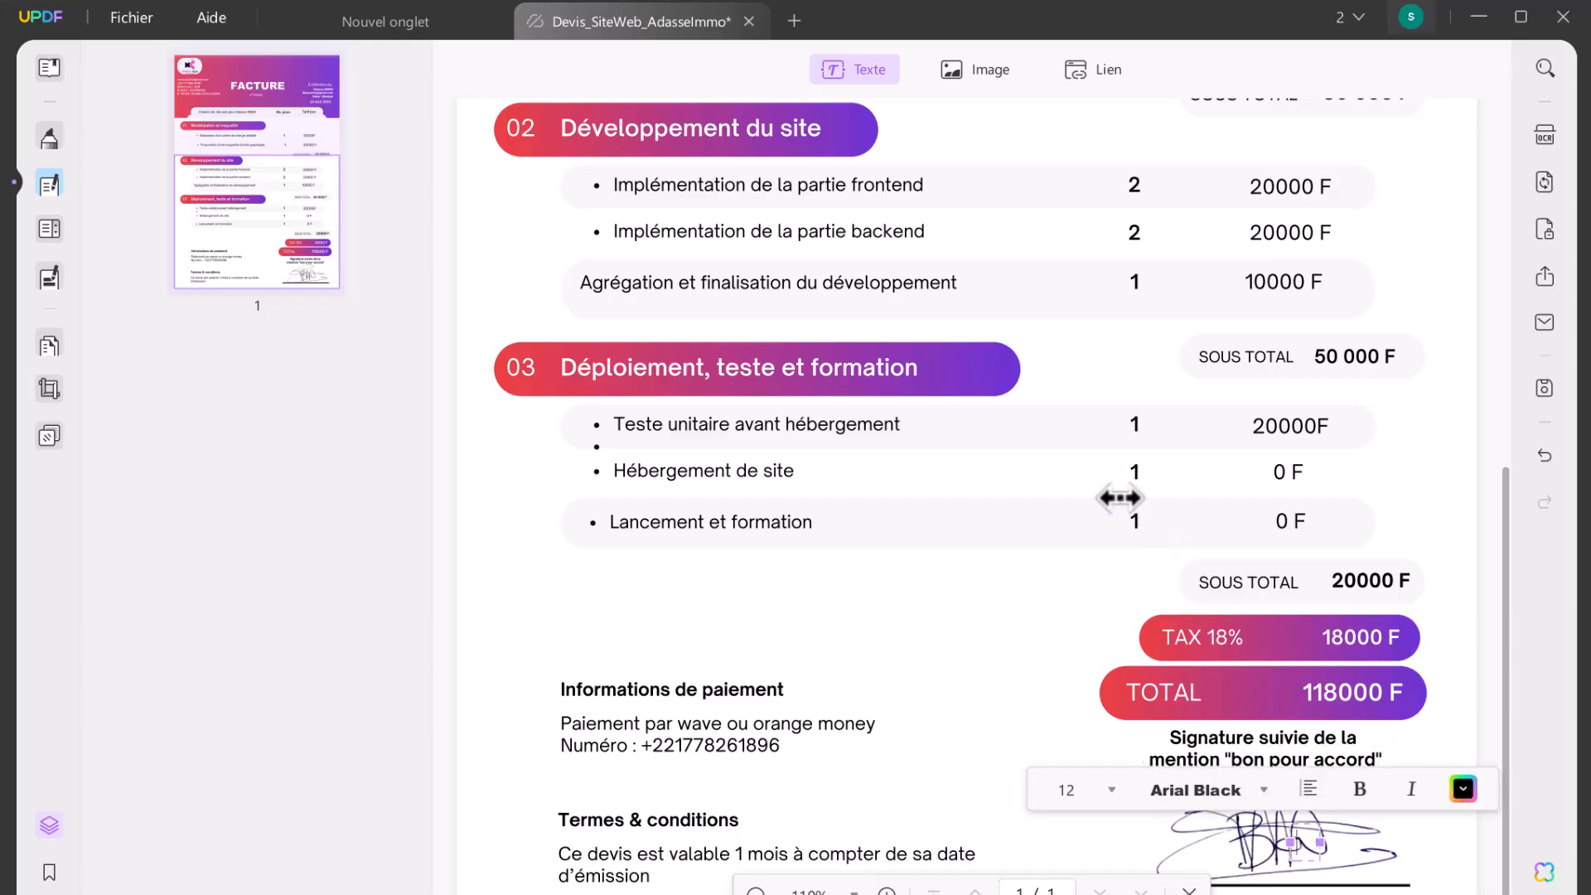
pyautogui.scroll(6, 1119, 497)
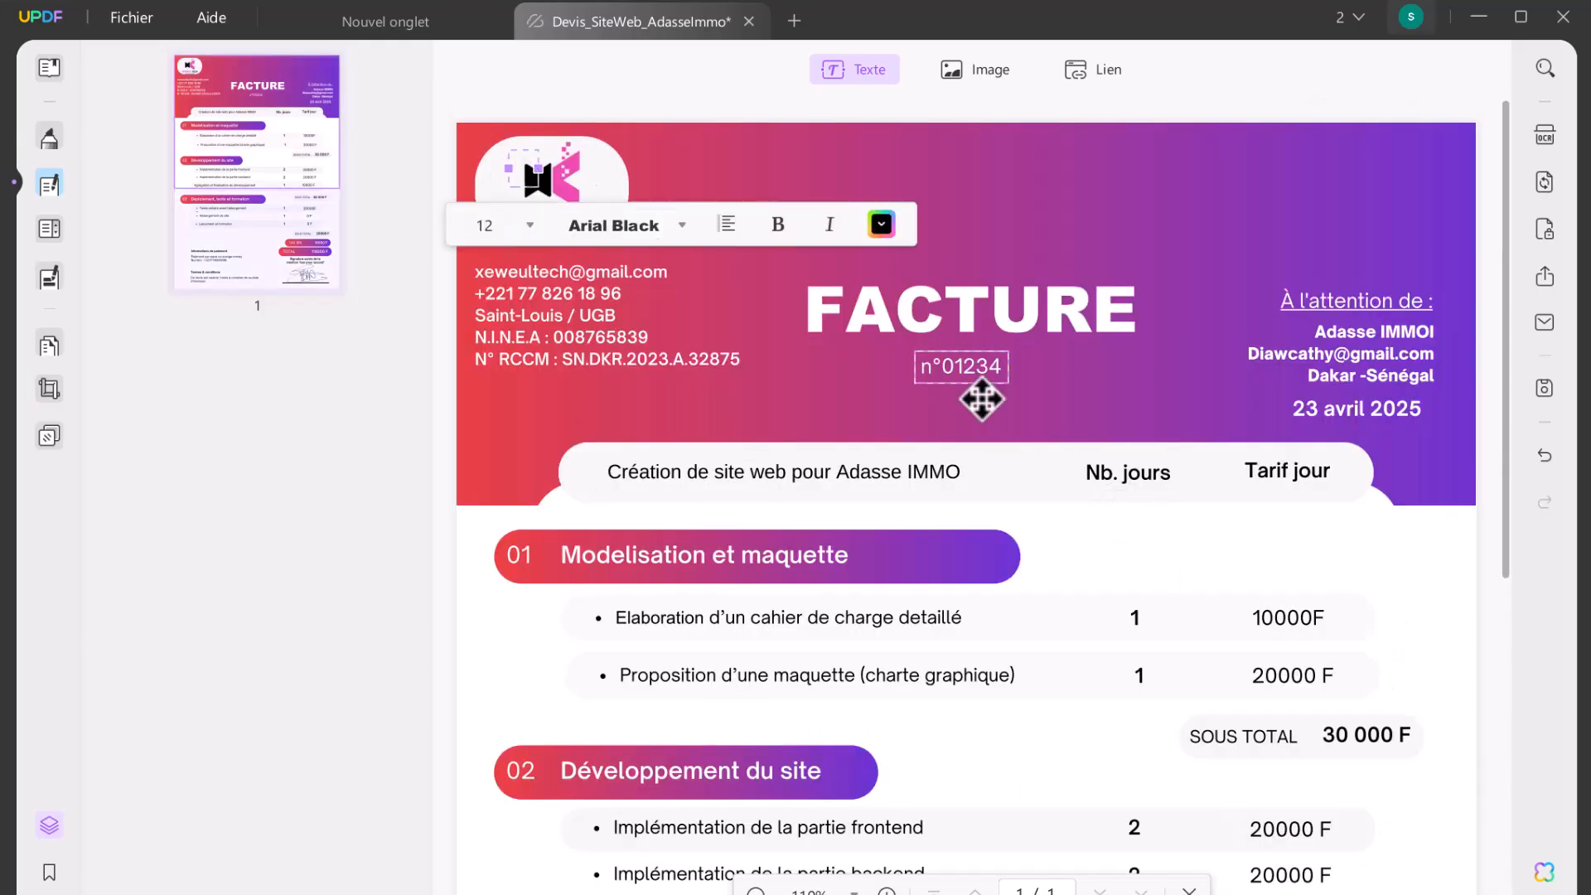
pyautogui.click(1084, 430)
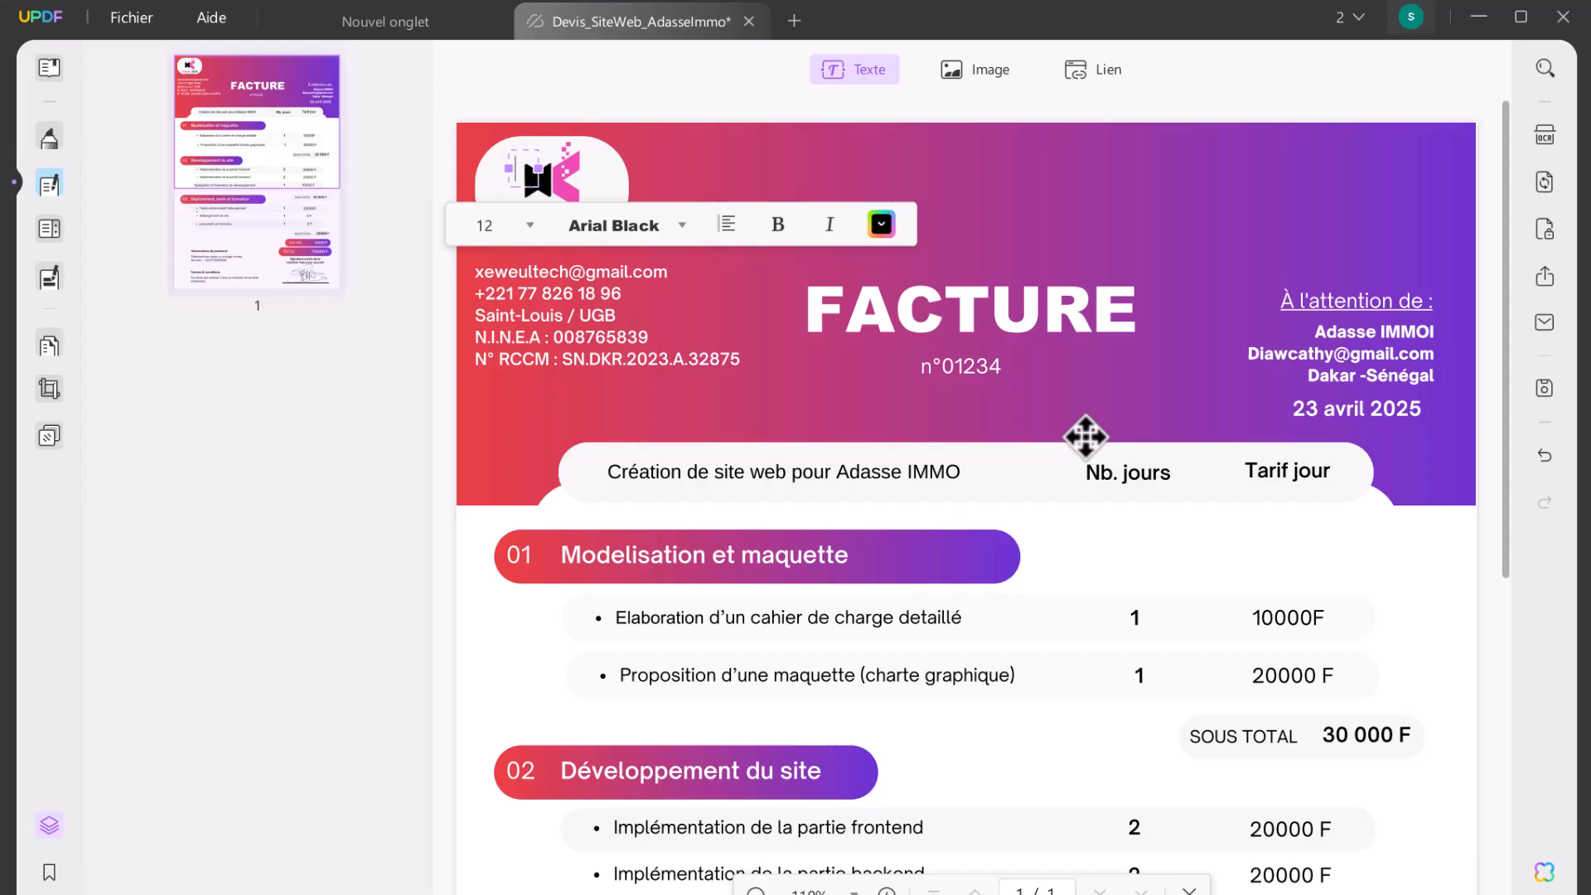
# Switch to image editing and delete the XEWEUL TECH logo from the header
pyautogui.click(982, 69)
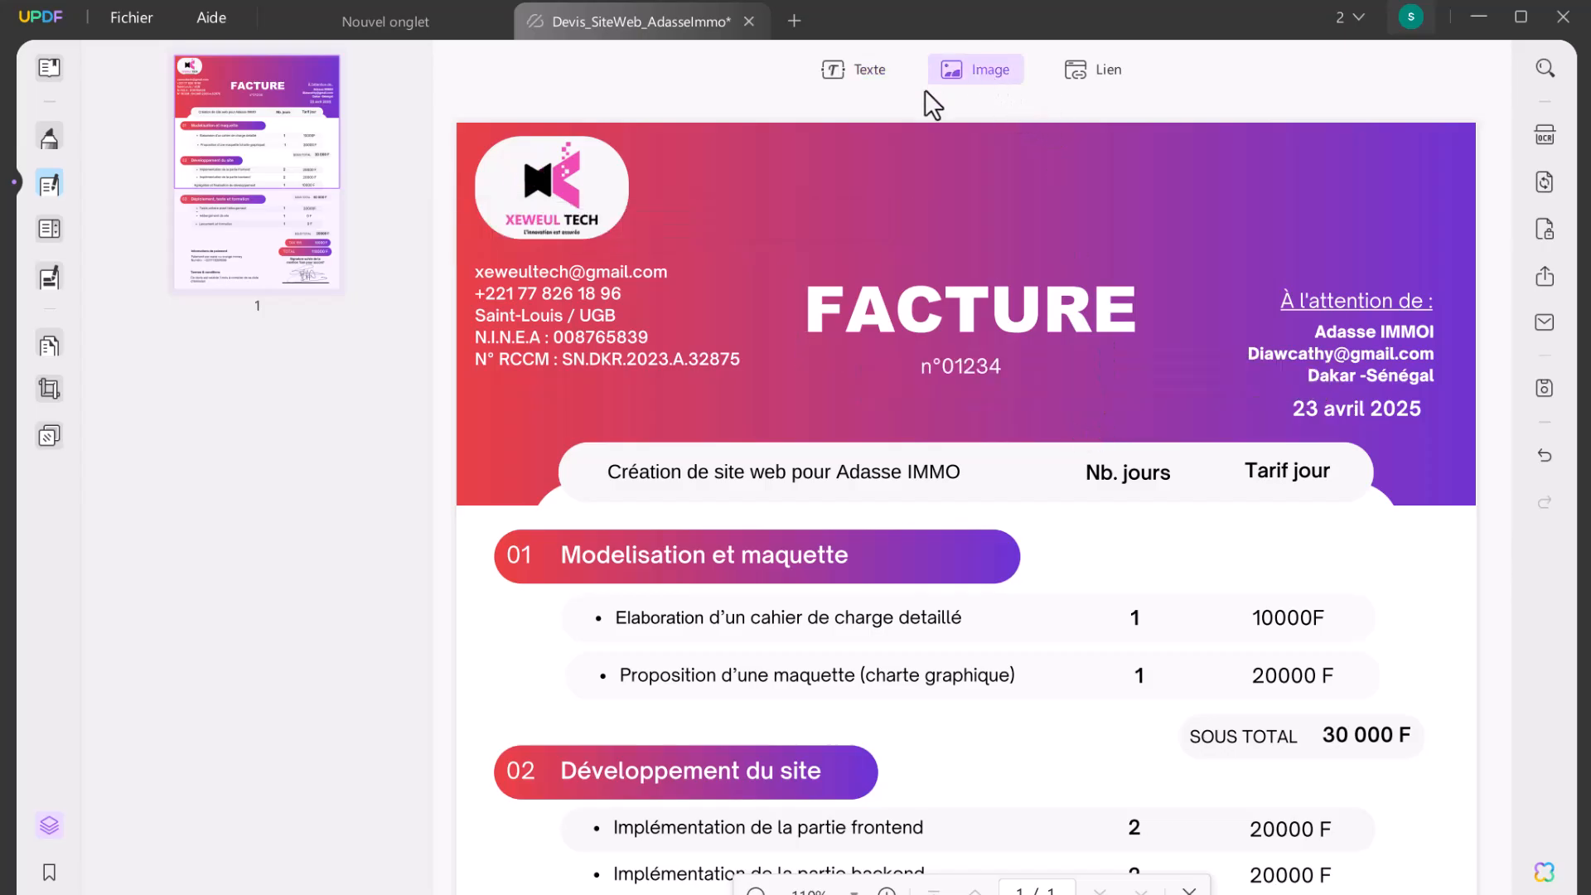
pyautogui.click(566, 195)
pyautogui.moveTo(566, 195)
pyautogui.mouseDown()
pyautogui.moveTo(654, 187)
pyautogui.moveTo(563, 192)
pyautogui.moveTo(631, 168)
pyautogui.moveTo(710, 194)
pyautogui.moveTo(553, 176)
pyautogui.moveTo(582, 178)
pyautogui.mouseUp()
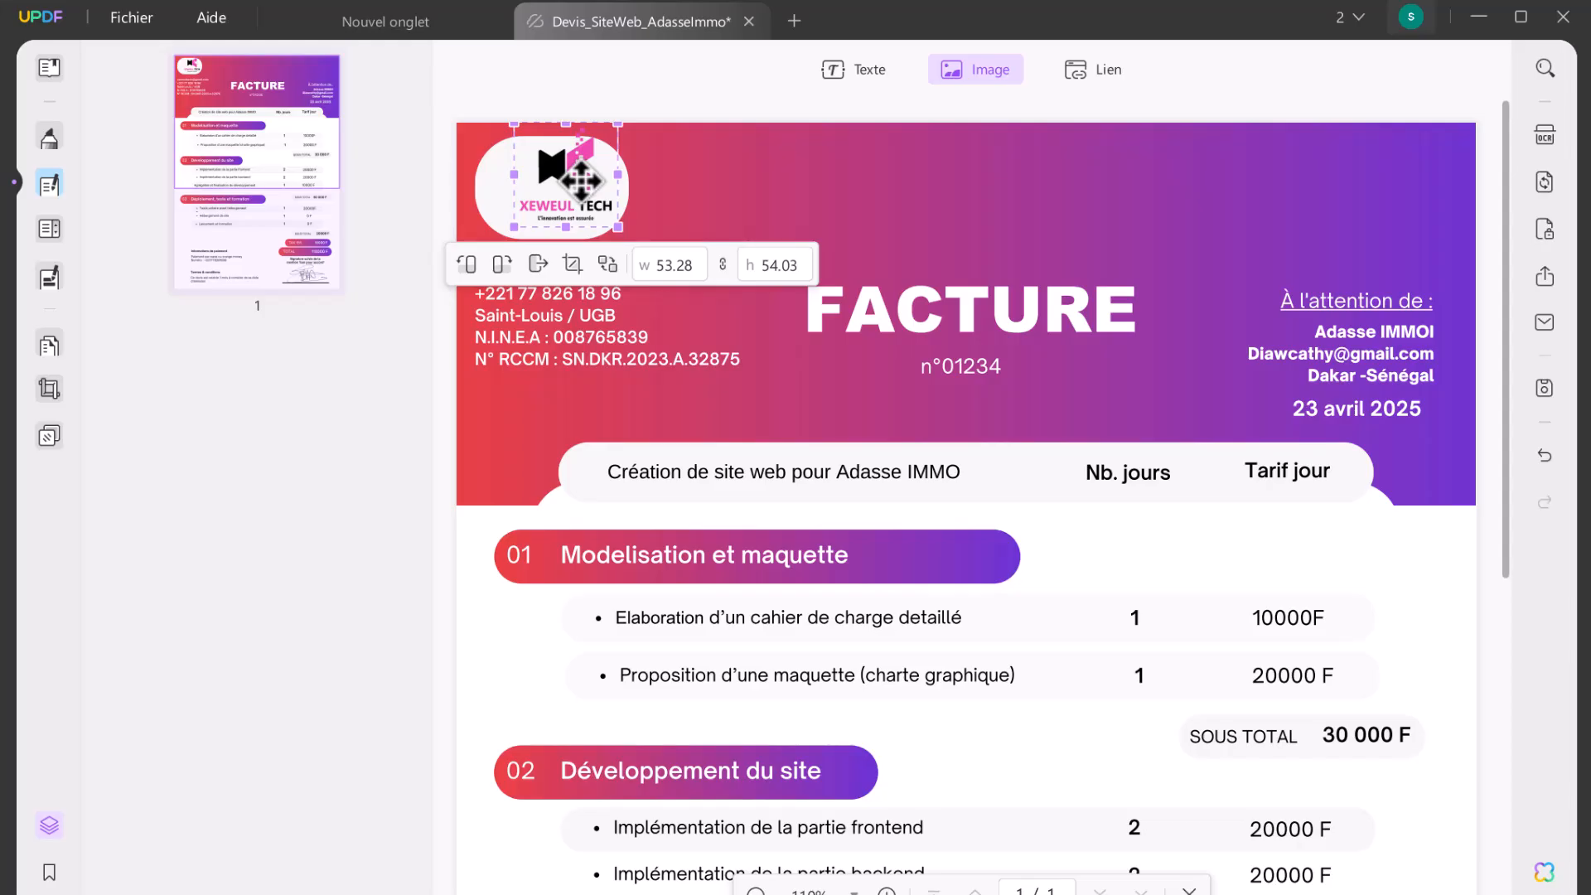
pyautogui.press('Delete')
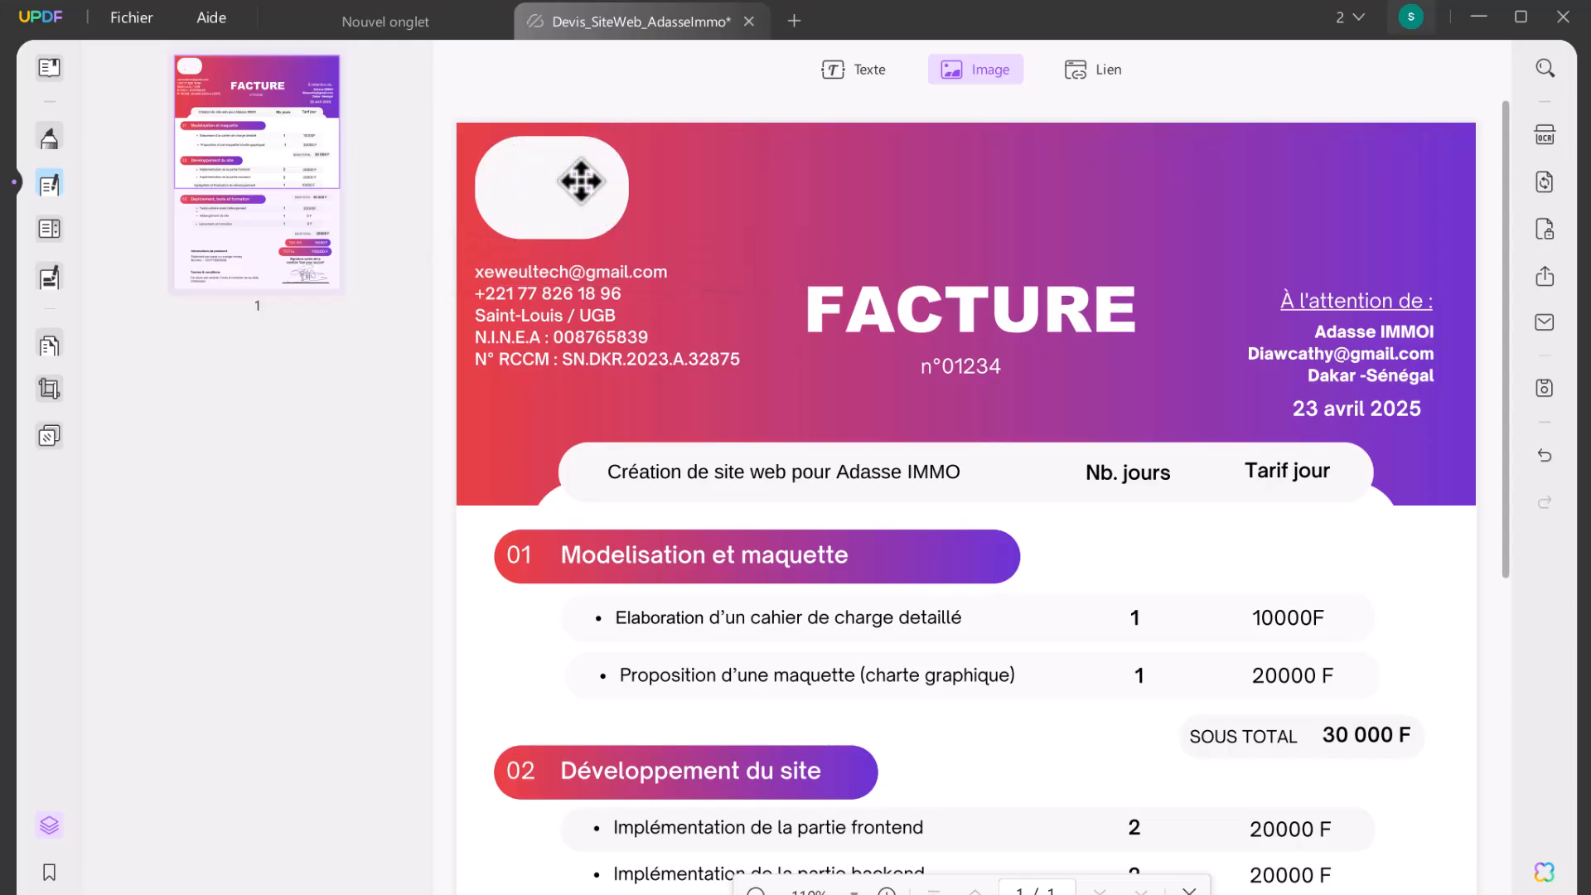
# Insert the WhatsApp photo from the Téléchargements folder and shrink it to fit inside the white rounded badge in the invoice header
pyautogui.click(544, 189)
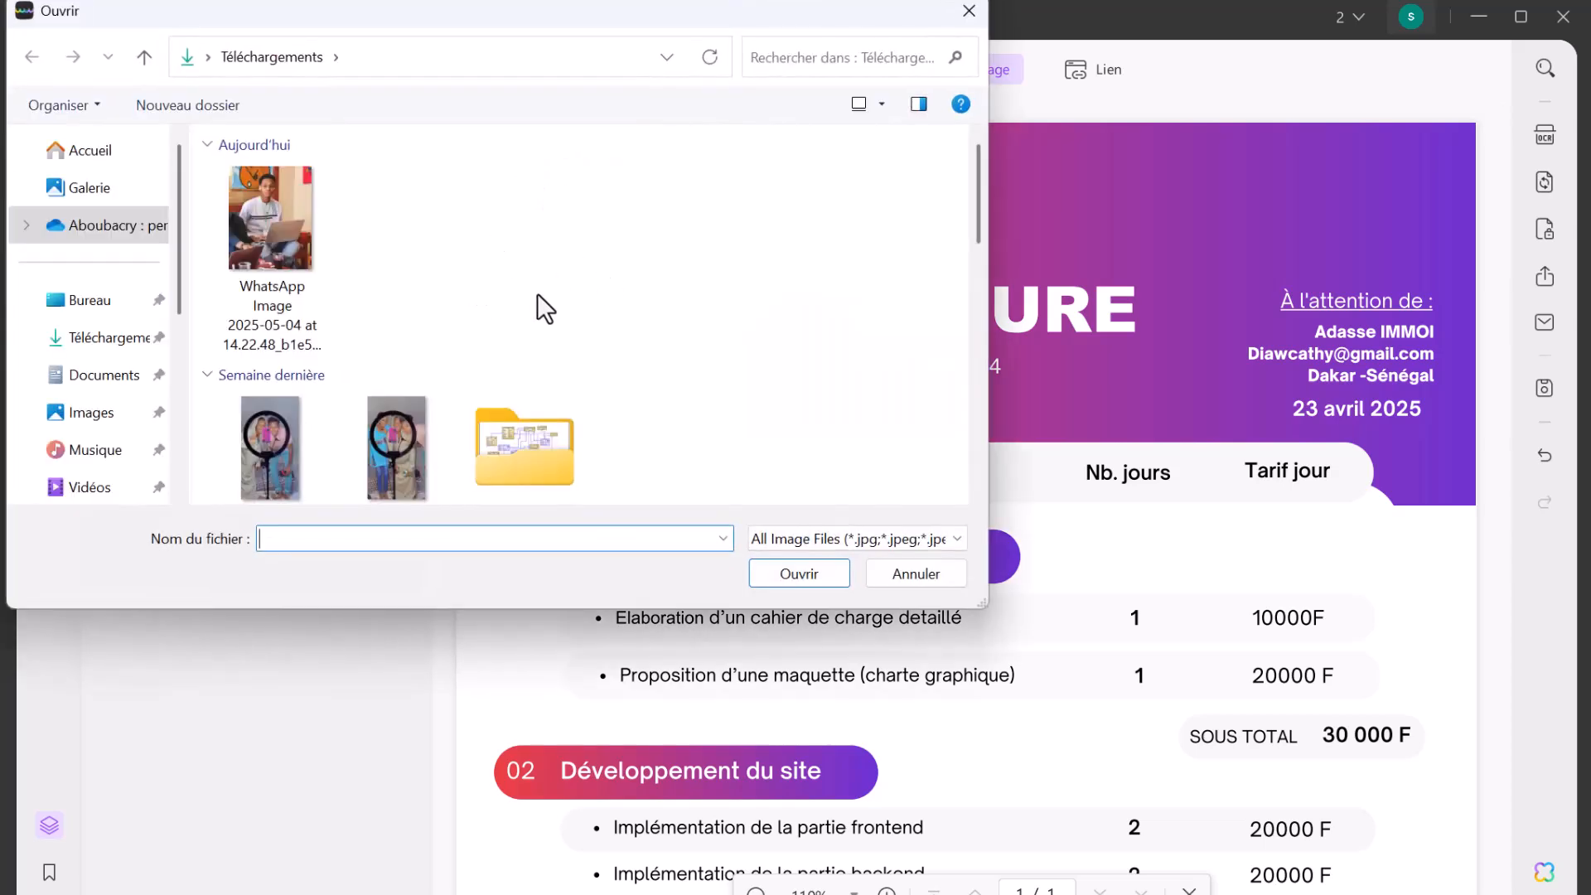
pyautogui.scroll(-10, 538, 308)
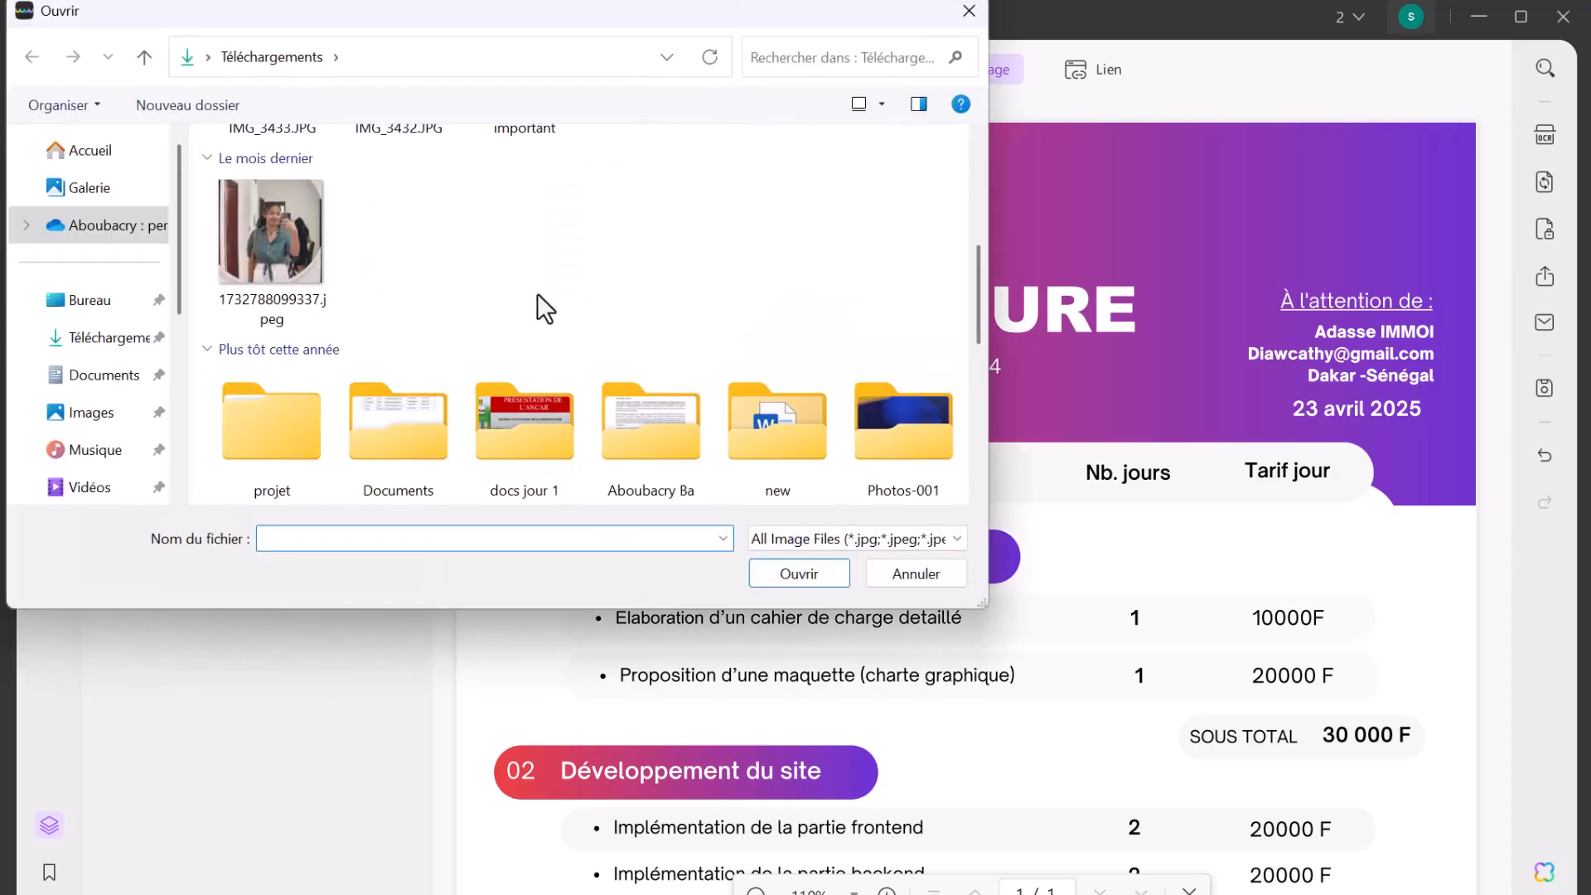
pyautogui.scroll(-3, 536, 293)
pyautogui.scroll(15, 537, 294)
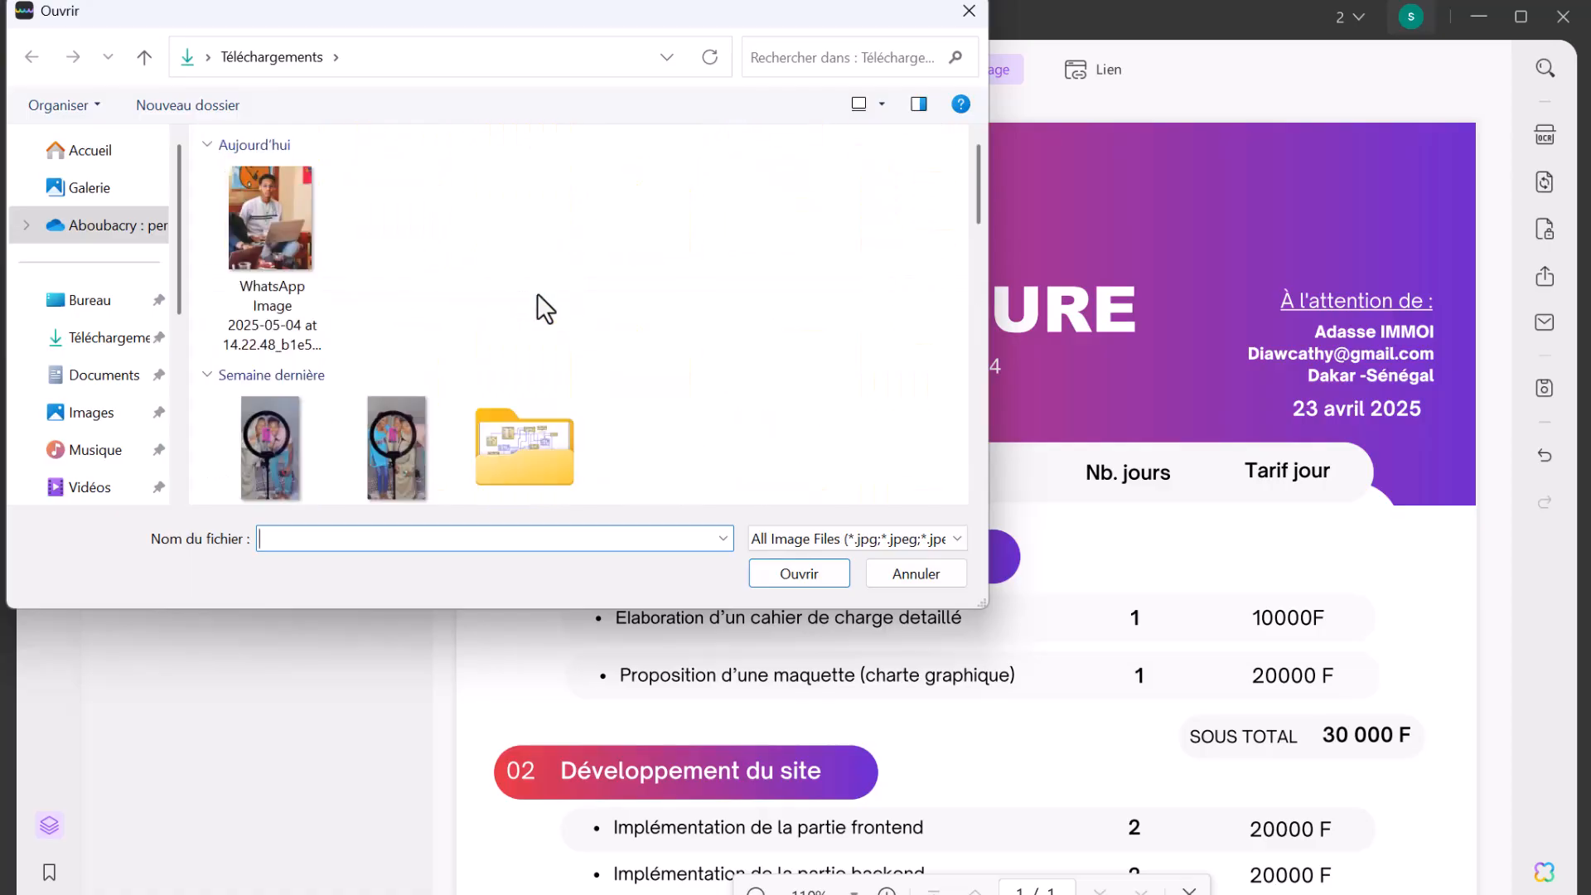
pyautogui.click(267, 232)
pyautogui.doubleClick(266, 232)
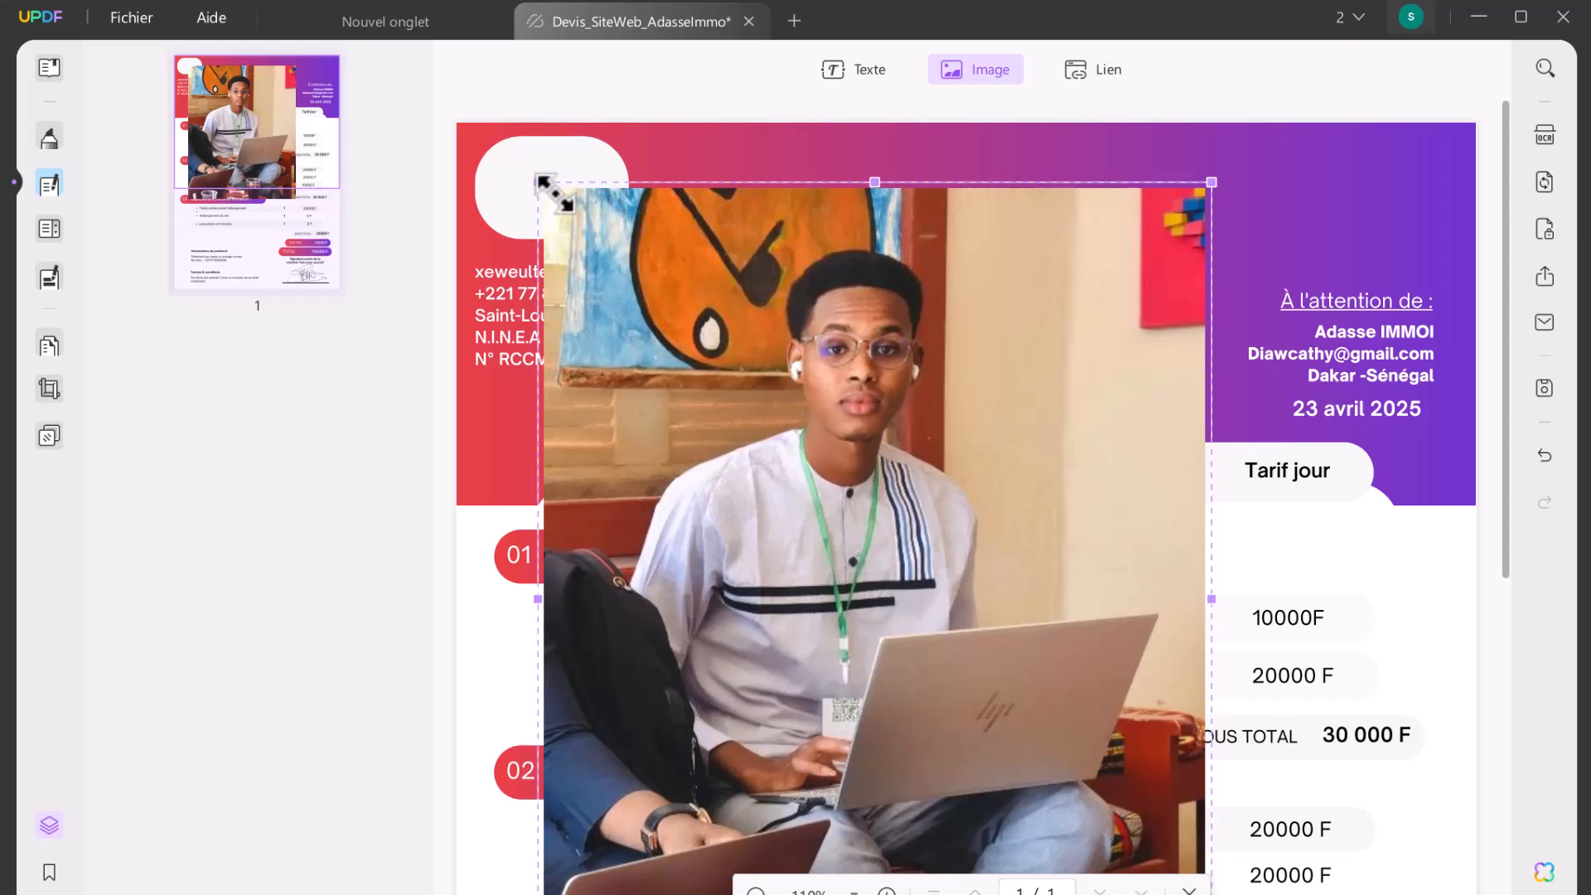
pyautogui.moveTo(537, 182)
pyautogui.mouseDown()
pyautogui.moveTo(1049, 770)
pyautogui.moveTo(515, 174)
pyautogui.mouseUp()
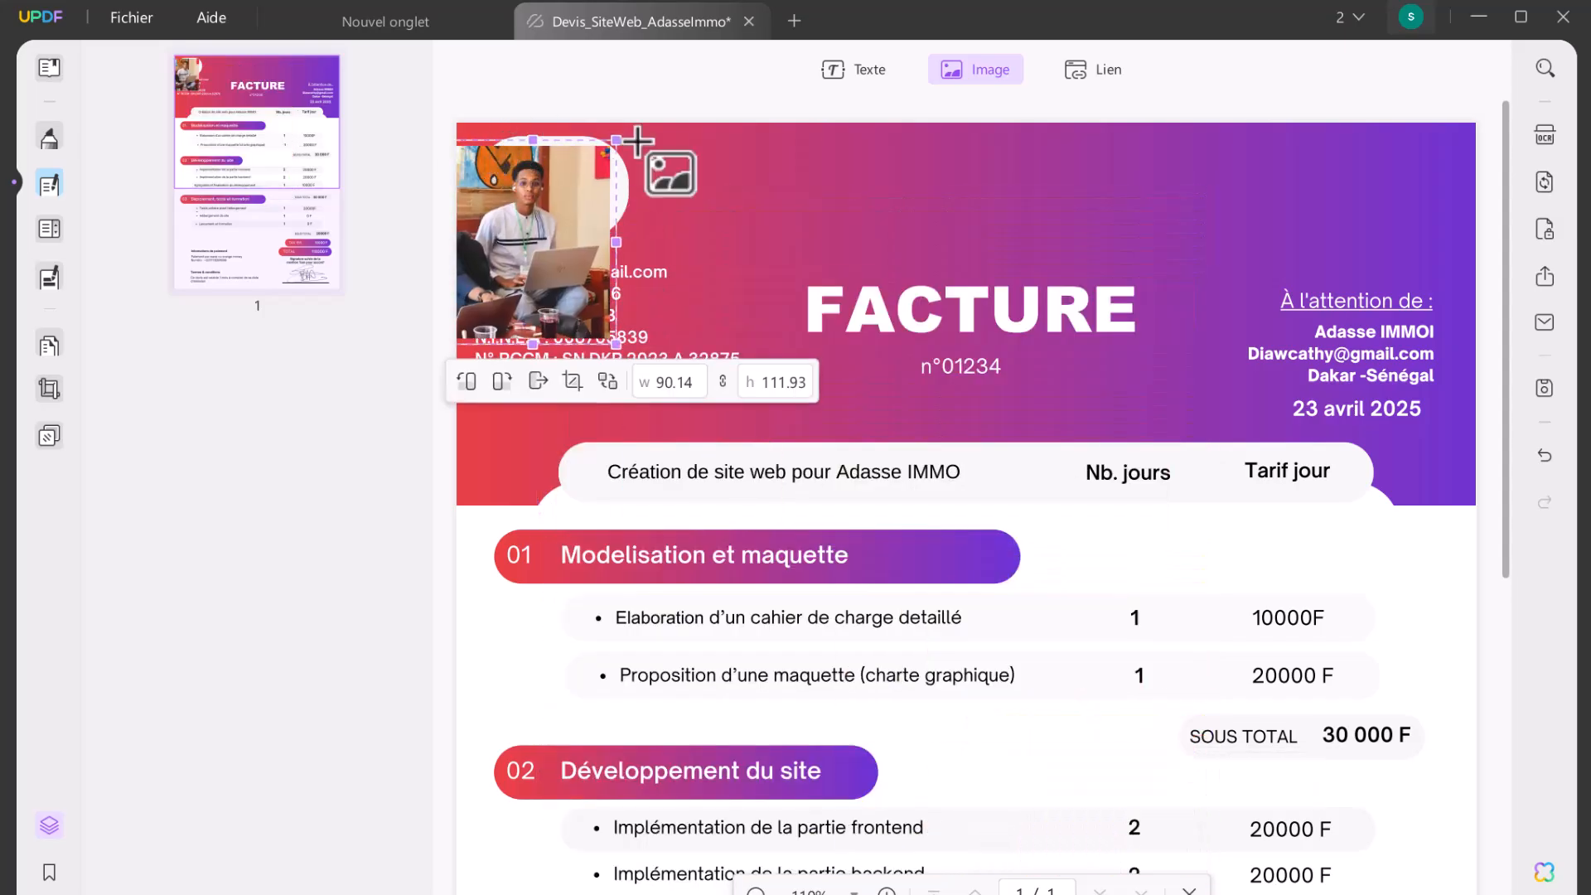
pyautogui.moveTo(616, 133); pyautogui.dragTo(555, 193)
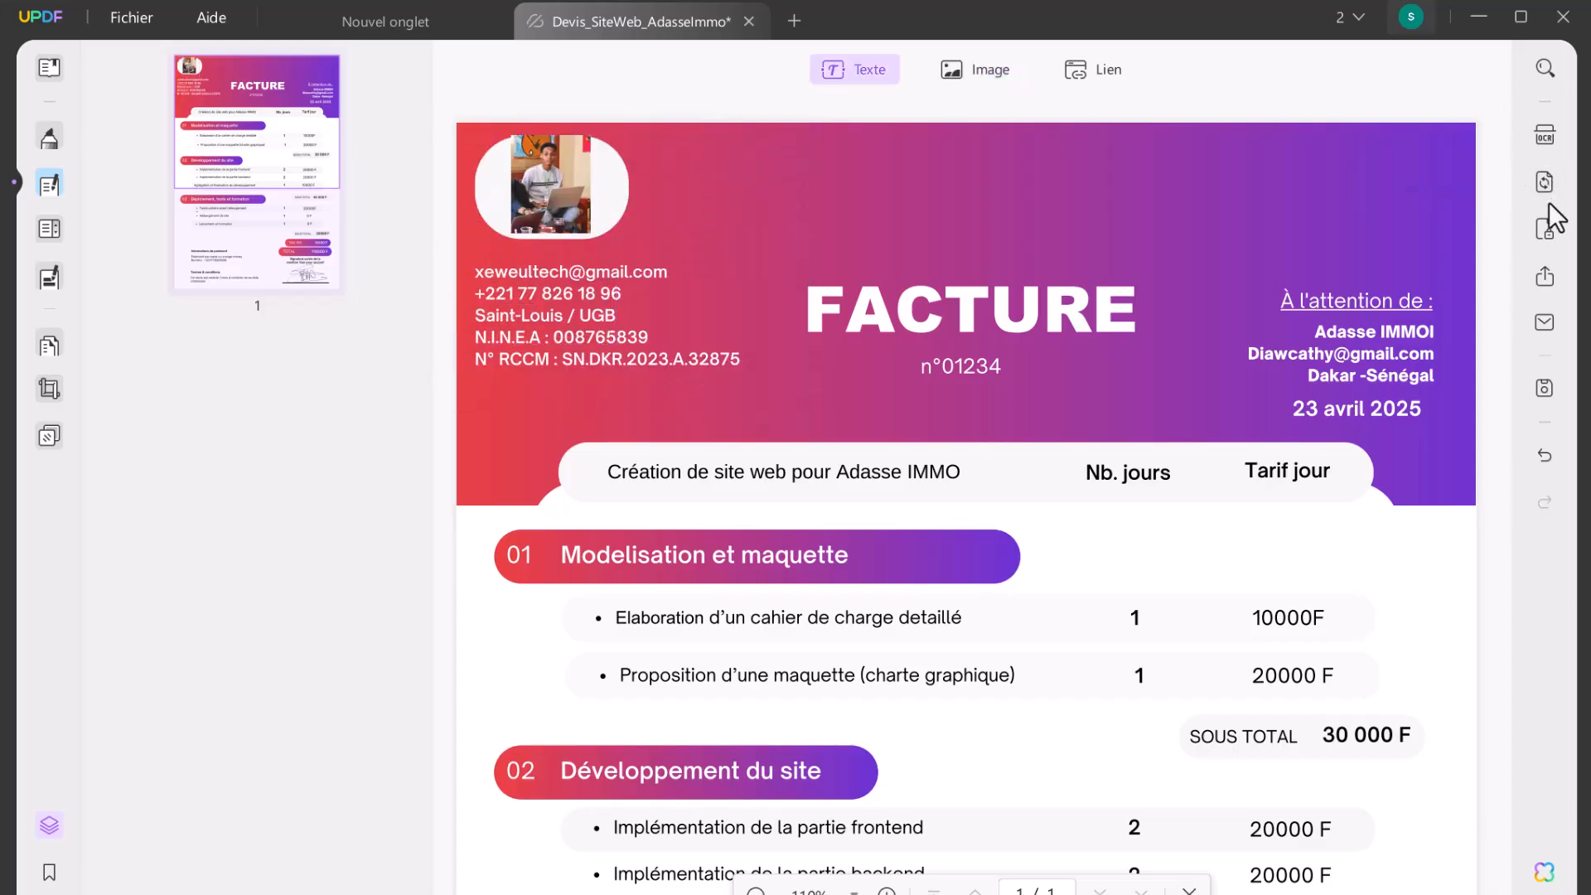
# Save the edited invoice as a separate copy named Devis_SiteWeb_AdasseImmoCOPI.pdf
pyautogui.click(1546, 391)
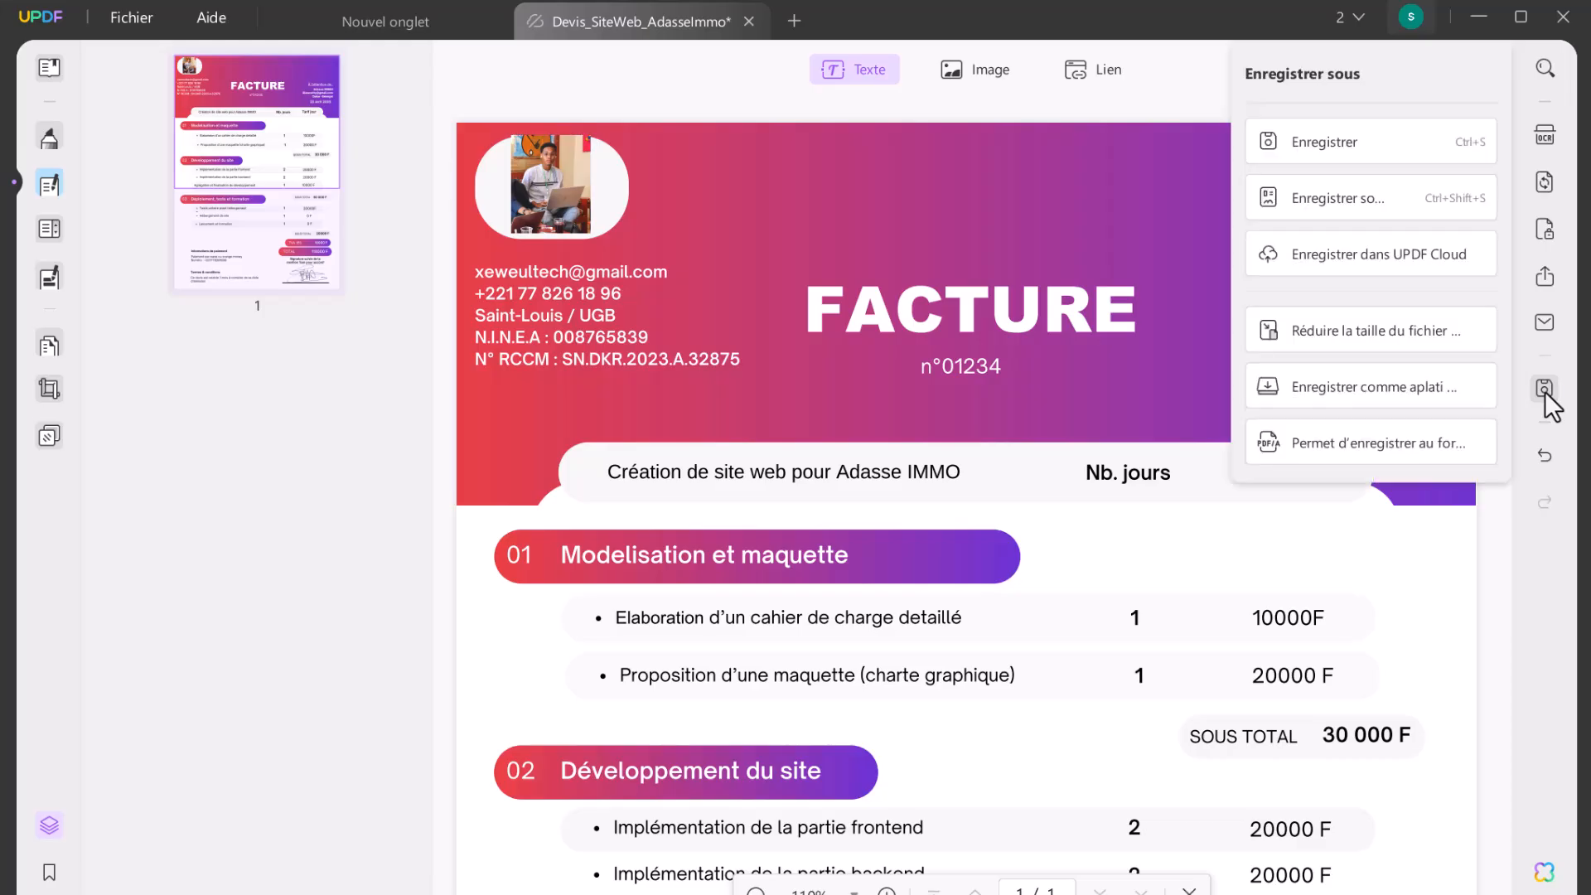
pyautogui.click(1385, 193)
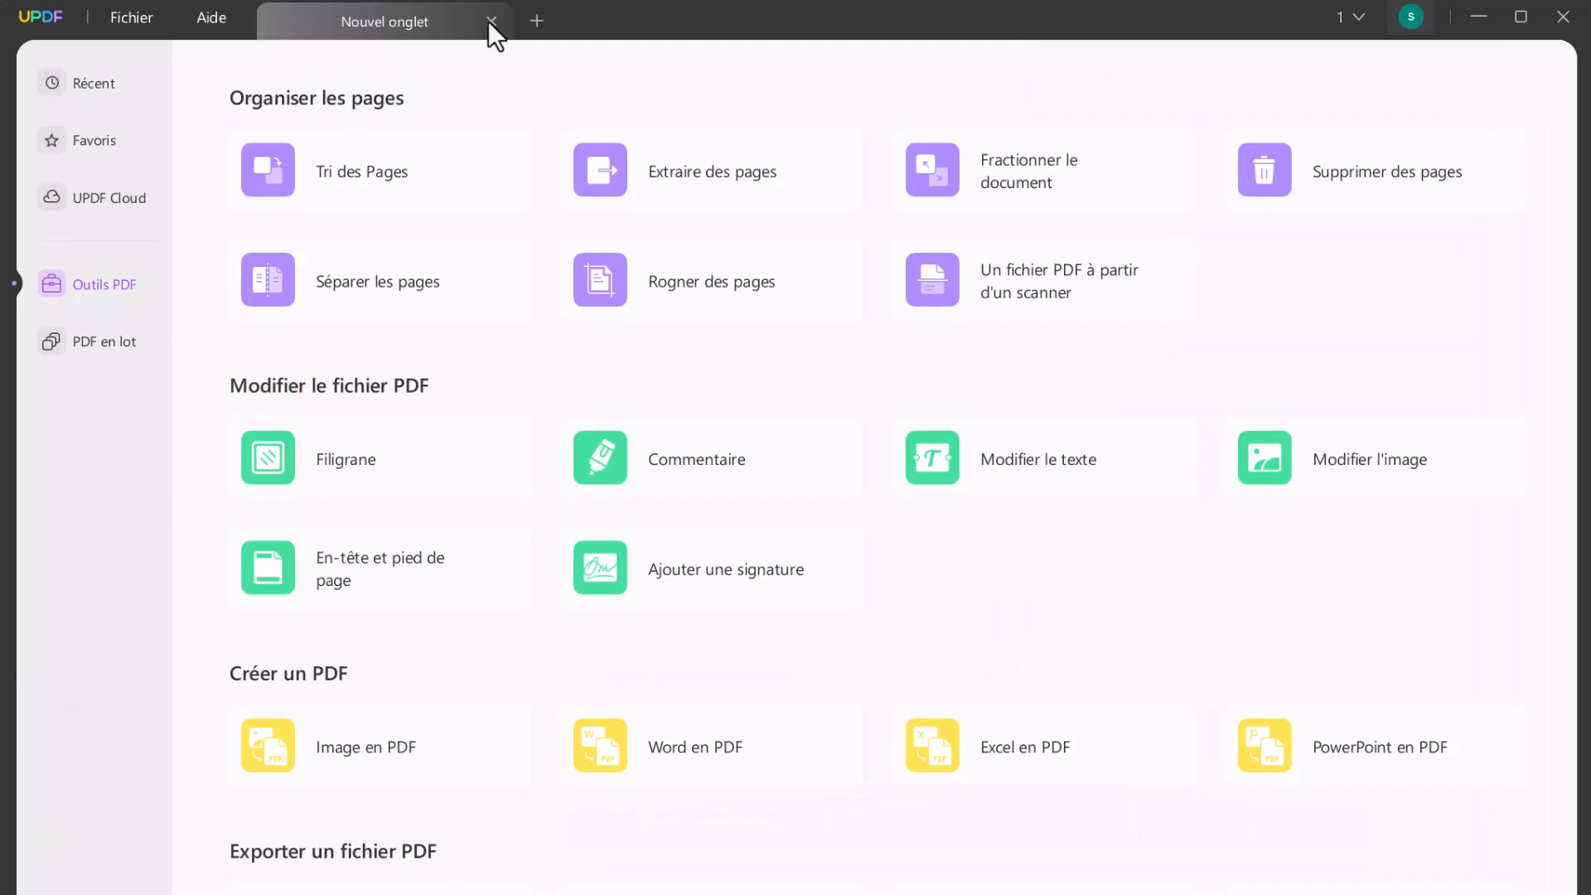
# Open RECRUTEMENTS_PAENS__1744222561.pdf from the Téléchargements folder for commenting
pyautogui.click(767, 474)
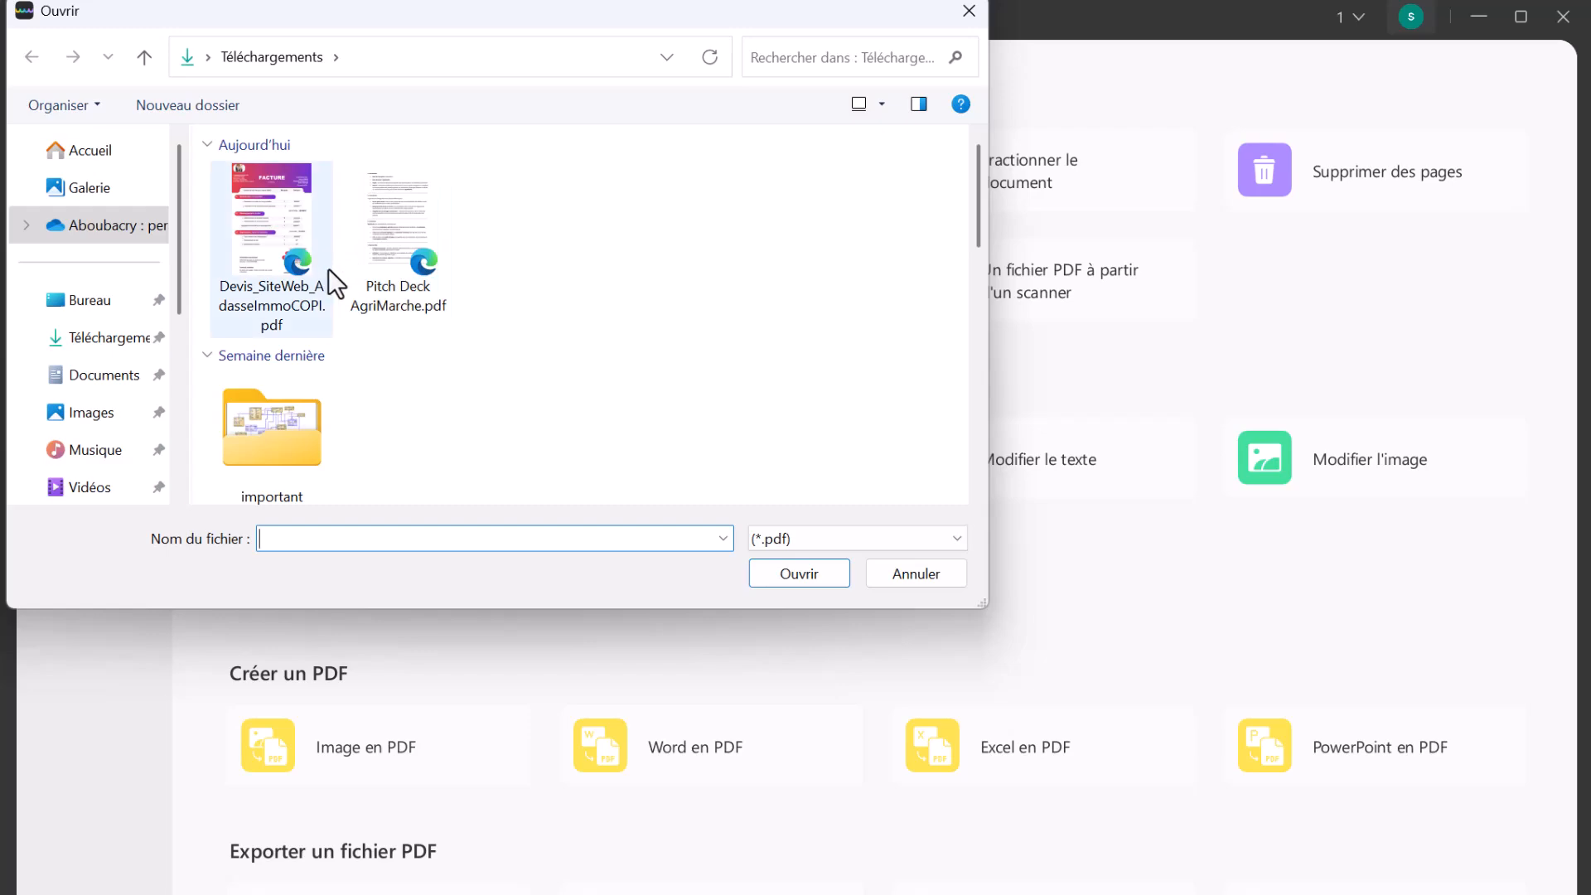
pyautogui.scroll(-3, 379, 322)
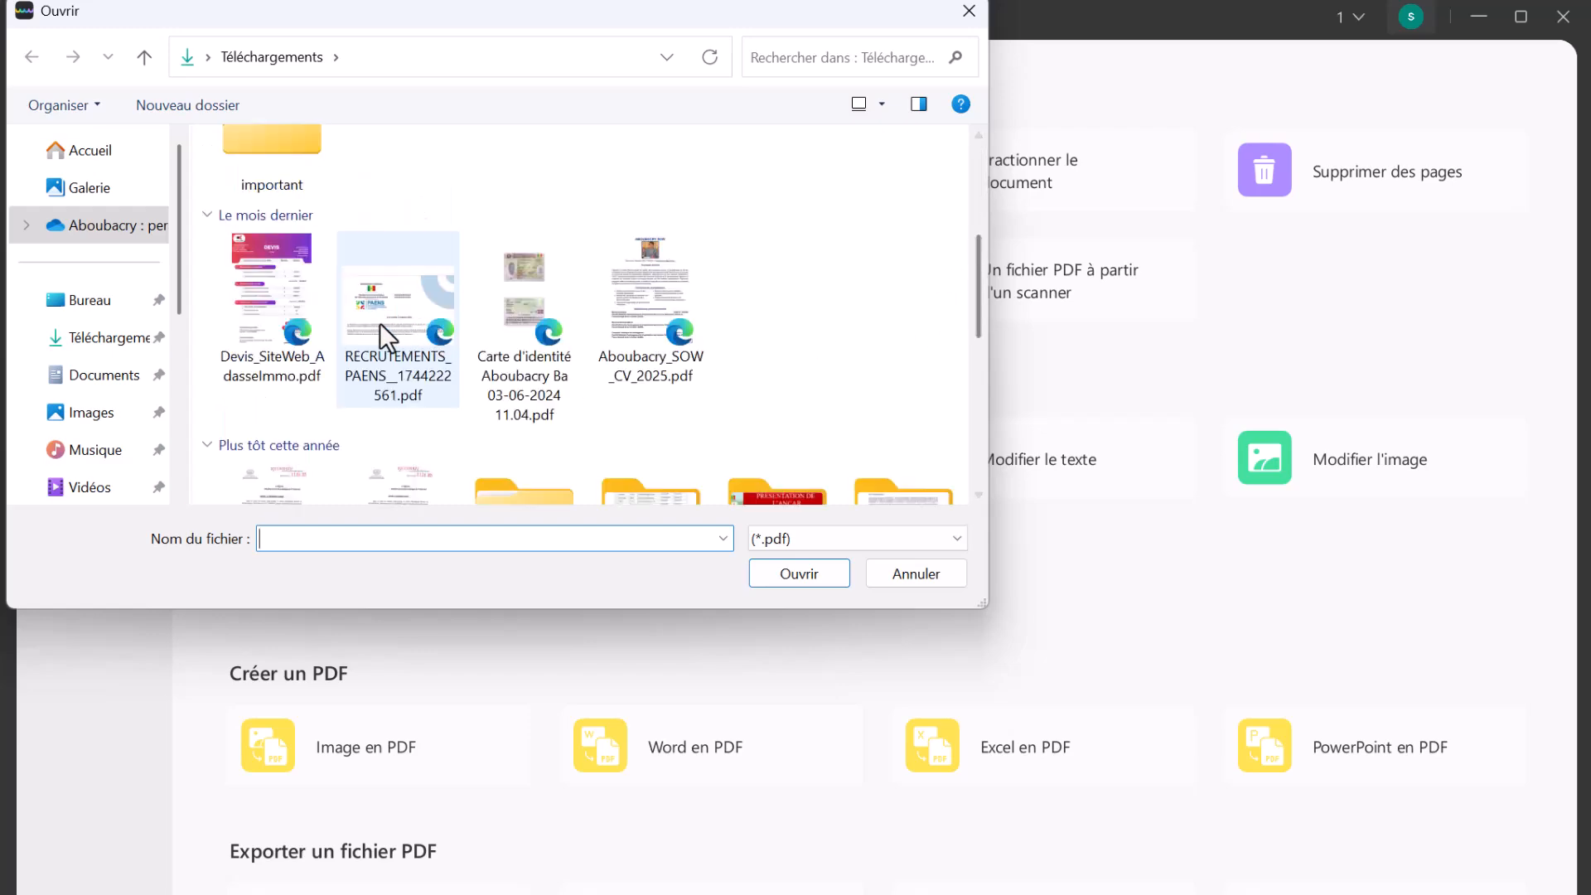
pyautogui.doubleClick(370, 322)
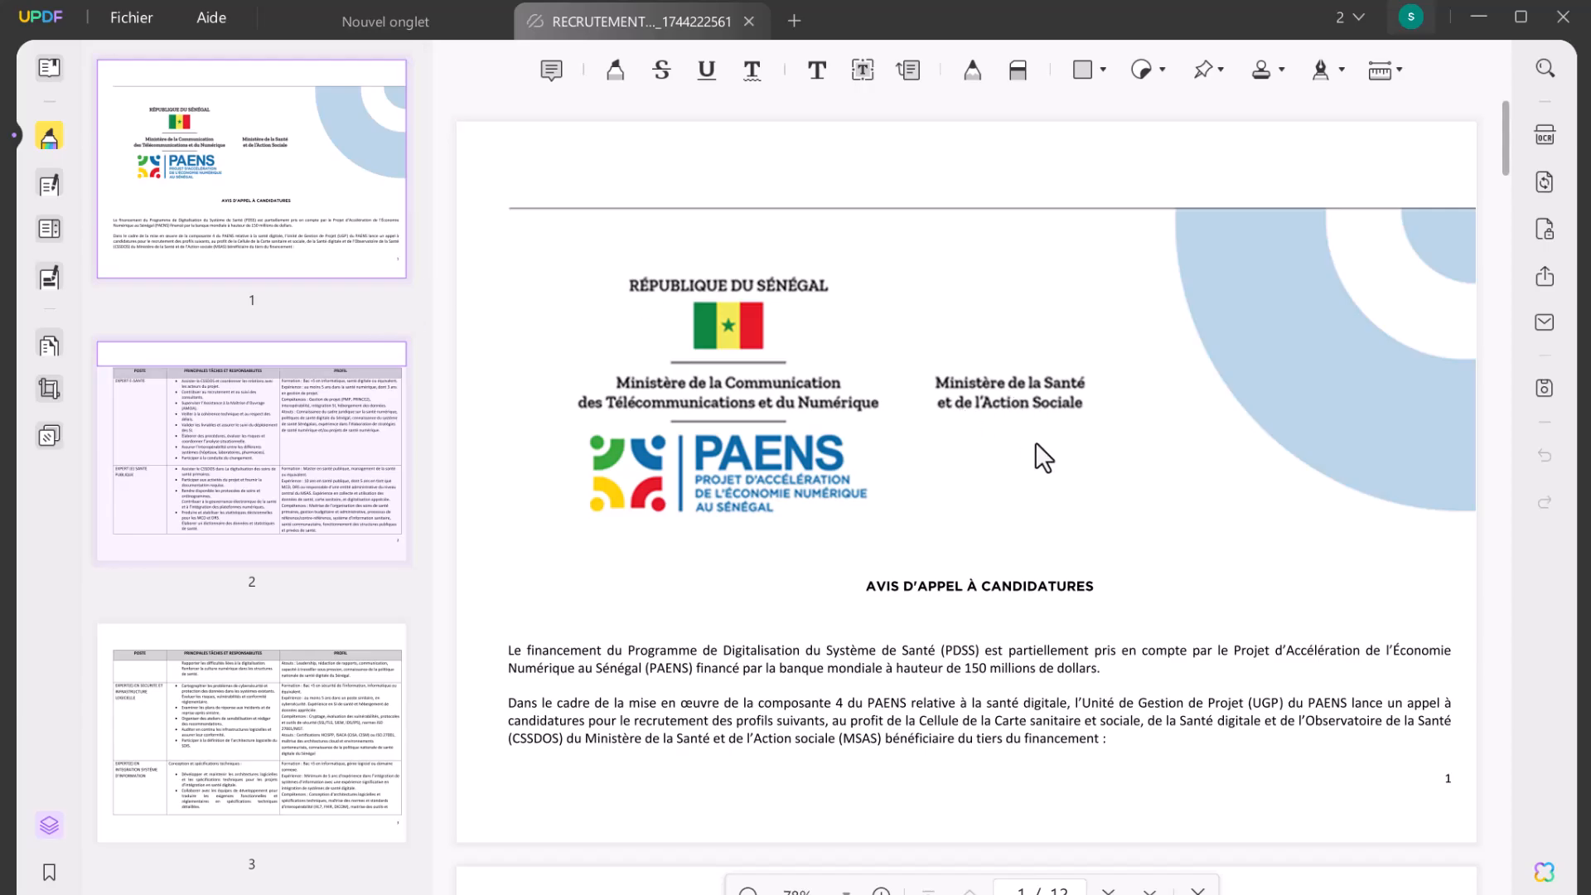
# Add a green sticky note reading "Bonjour tou le monde" above the ministry name and move it onto the blue arc
pyautogui.click(552, 71)
pyautogui.click(936, 300)
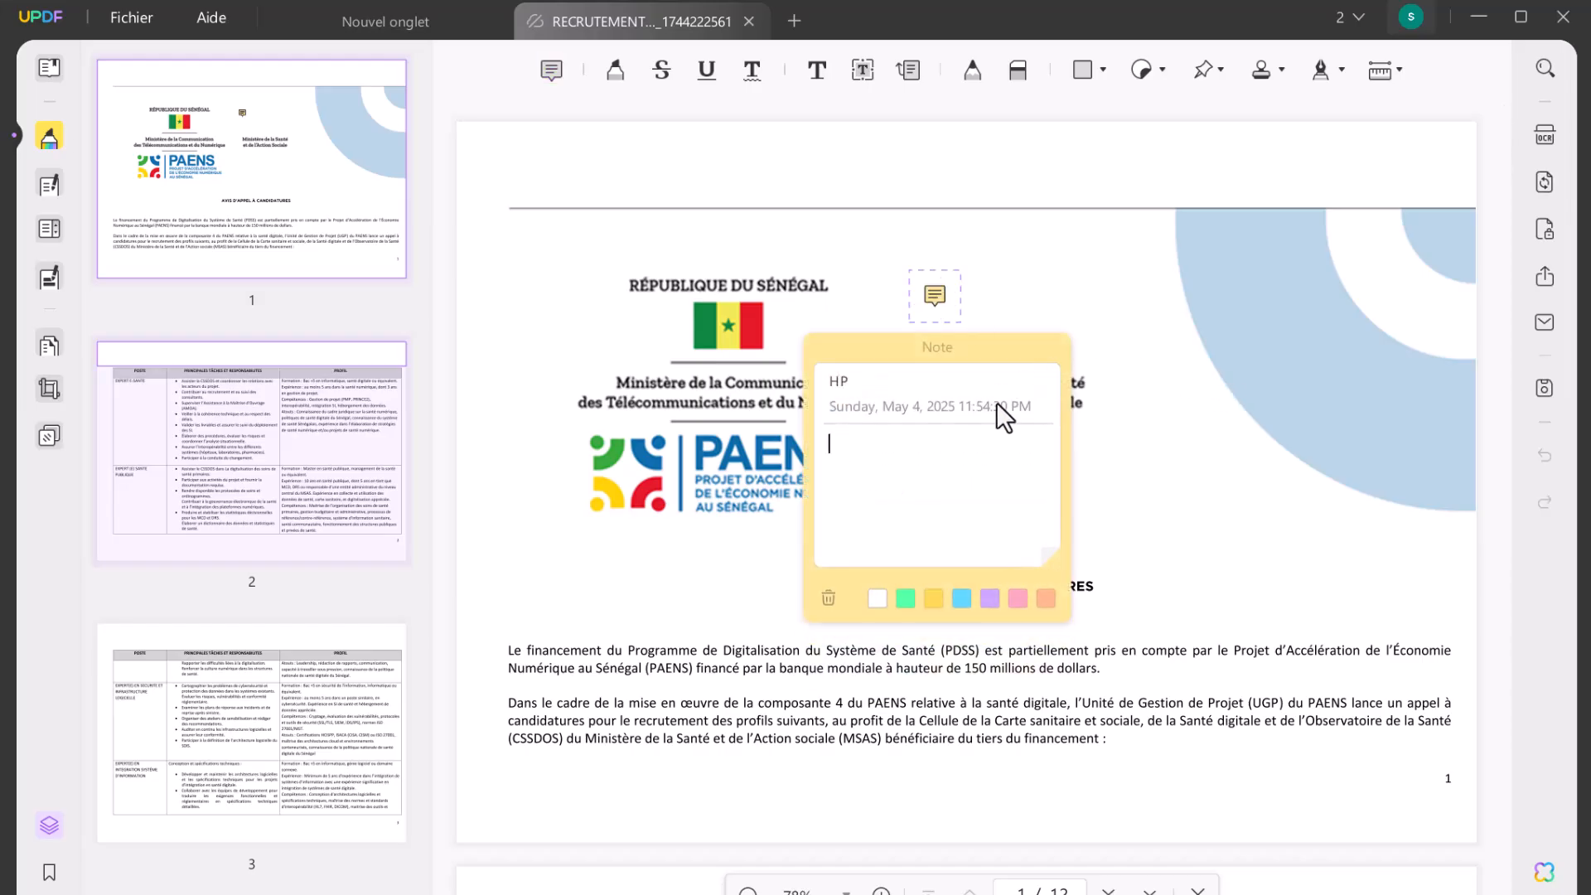
pyautogui.write('Bonjour tou le monde')
pyautogui.click(905, 598)
pyautogui.click(1206, 481)
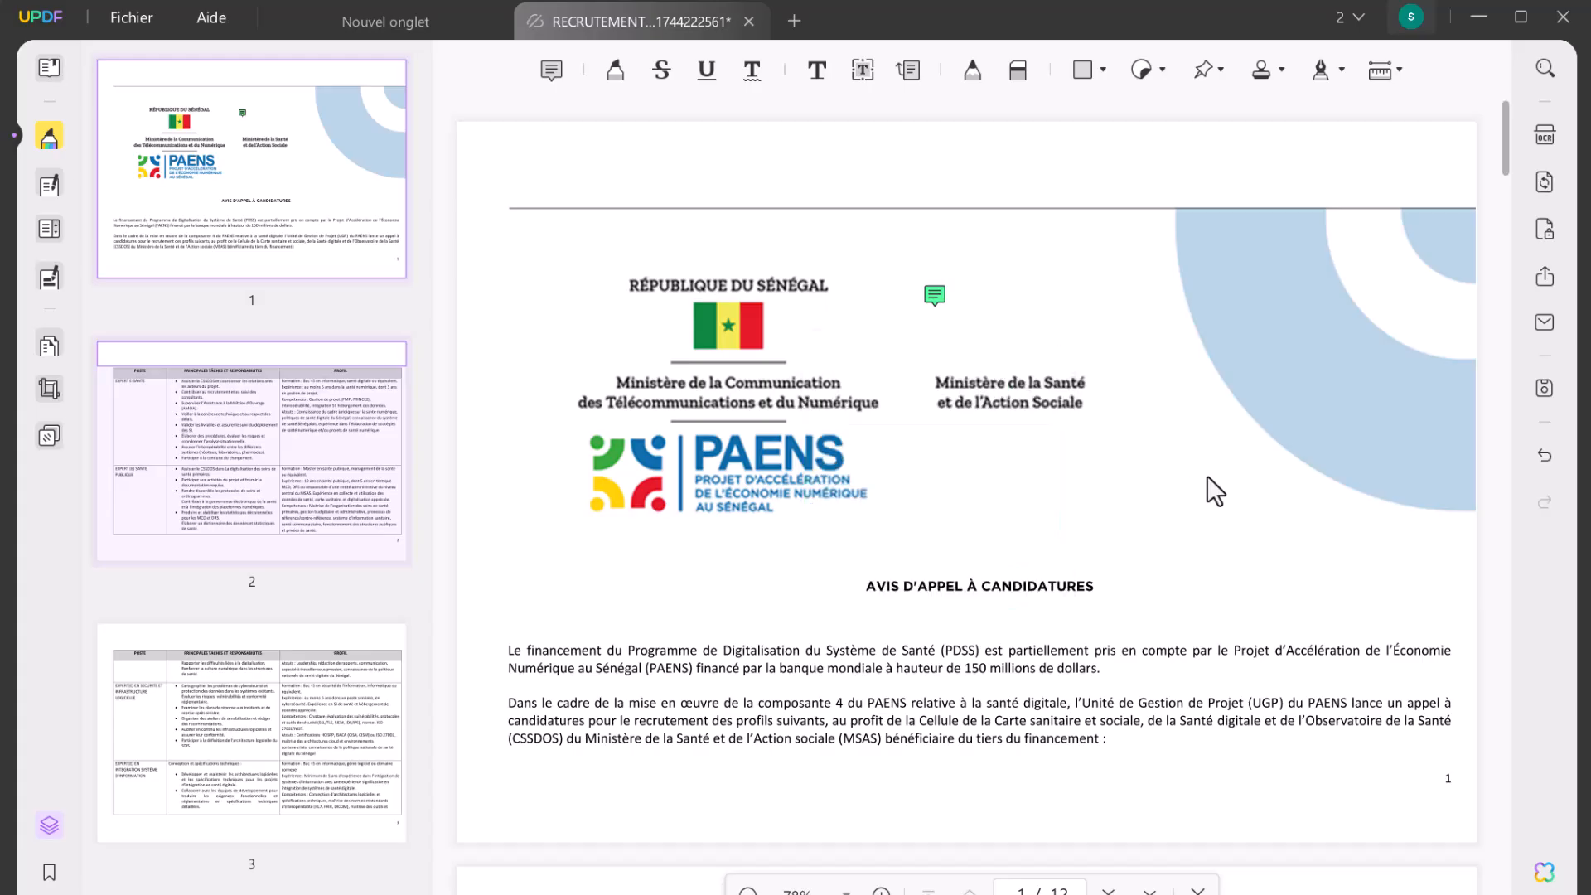
pyautogui.moveTo(934, 296); pyautogui.dragTo(1289, 281)
pyautogui.click(1282, 281)
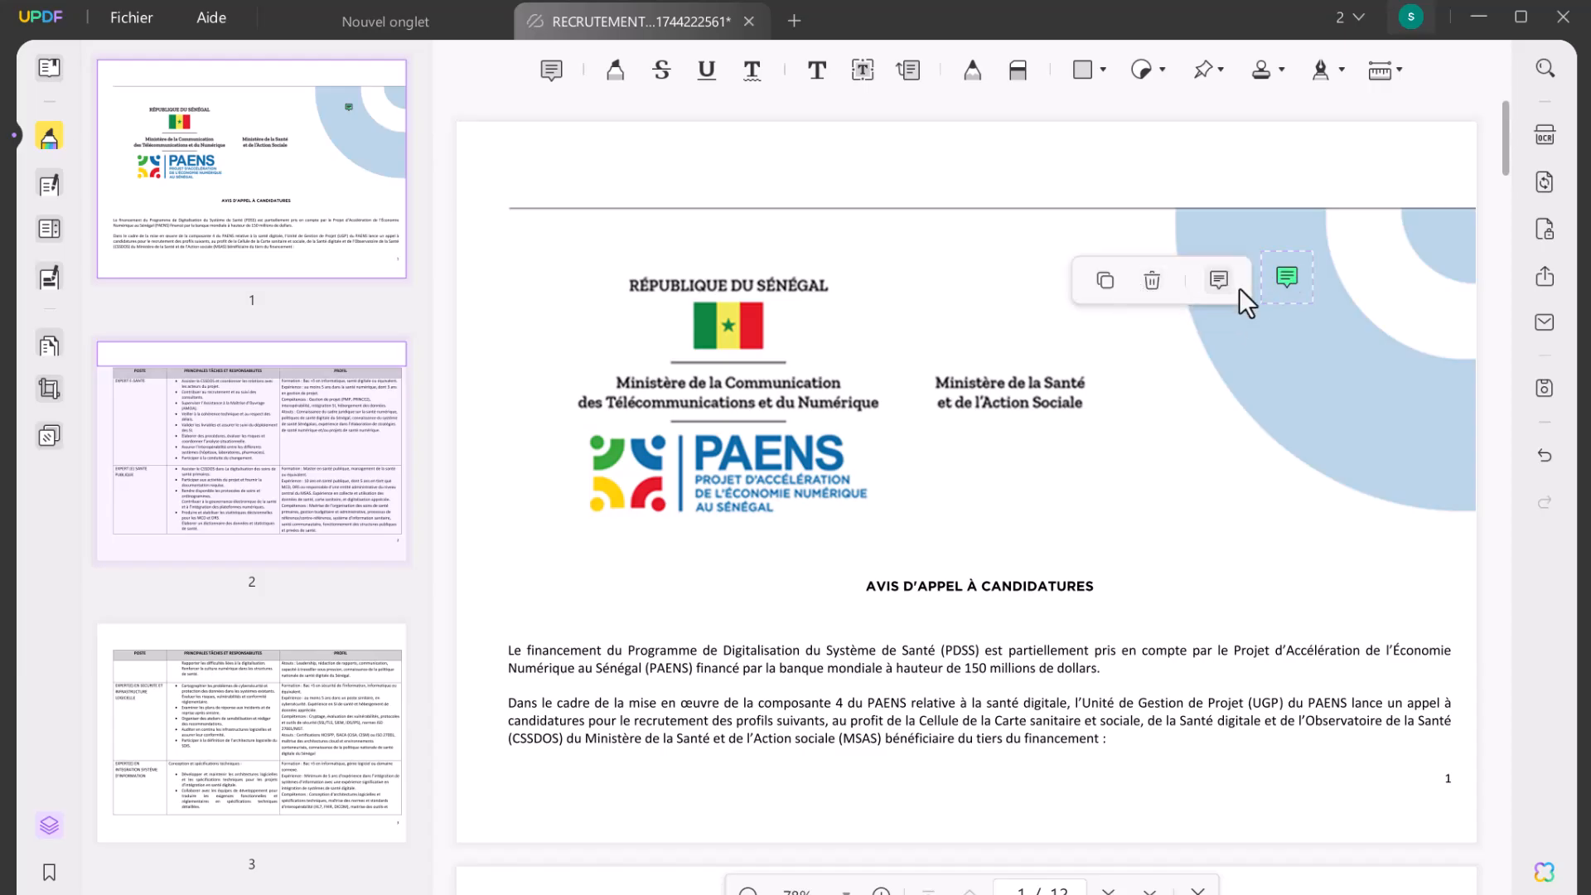
# Mark the AVIS D'APPEL À CANDIDATURES heading with a squiggly underline and place the text comment "Bonjour tout le monde" over the blue arc's lower edge
pyautogui.moveTo(1126, 387); pyautogui.dragTo(1255, 495)
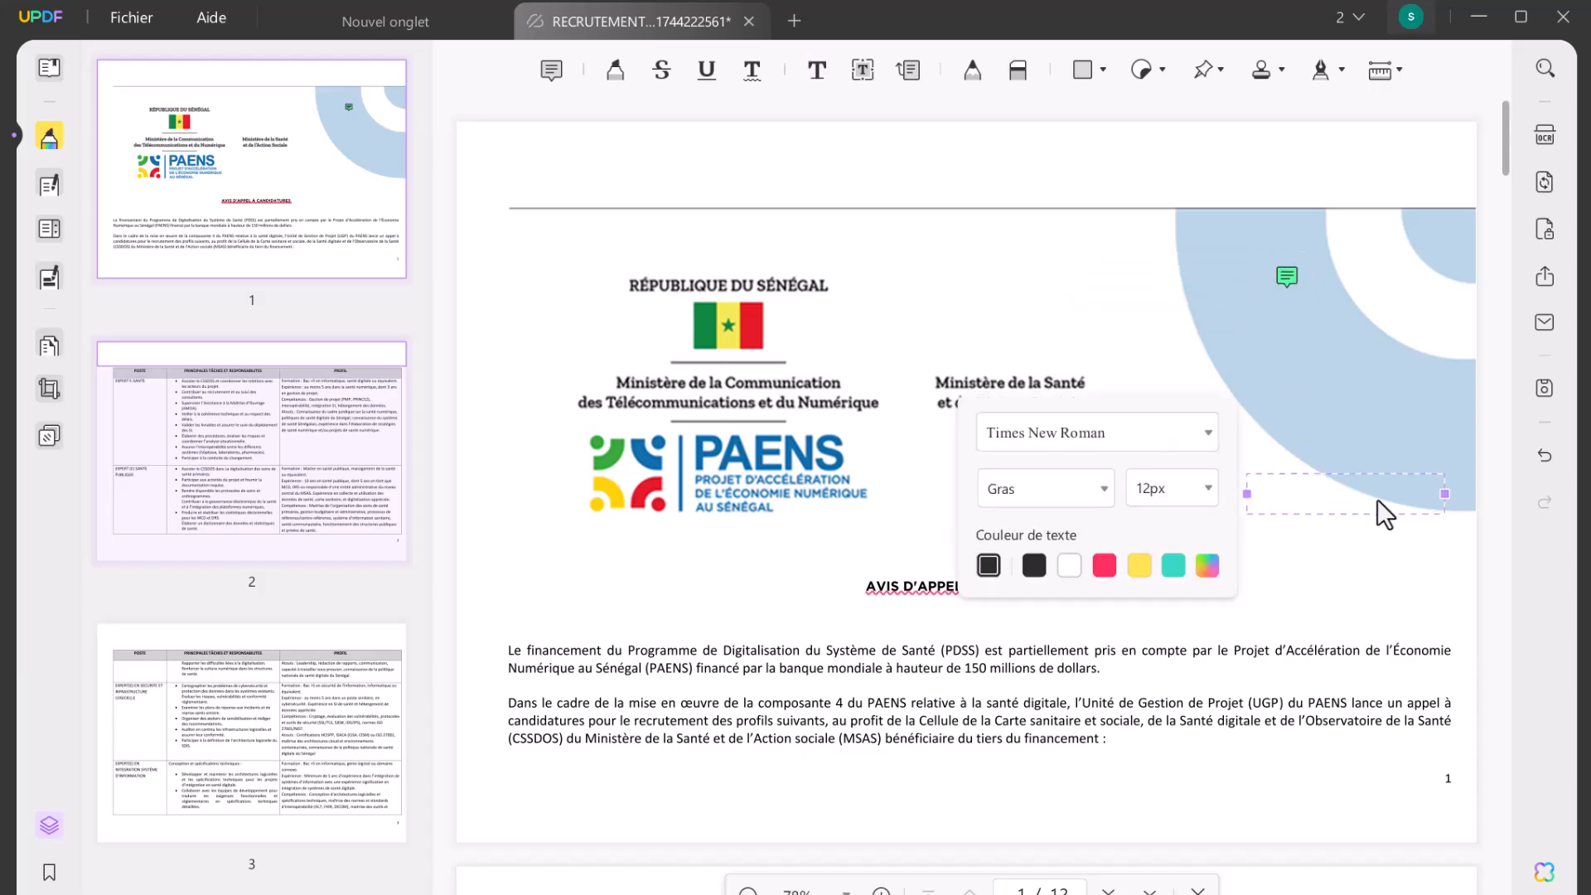
pyautogui.write('Bonjour')
pyautogui.write('tout le monde')
pyautogui.click(1296, 500)
pyautogui.moveTo(1296, 500); pyautogui.dragTo(1212, 494)
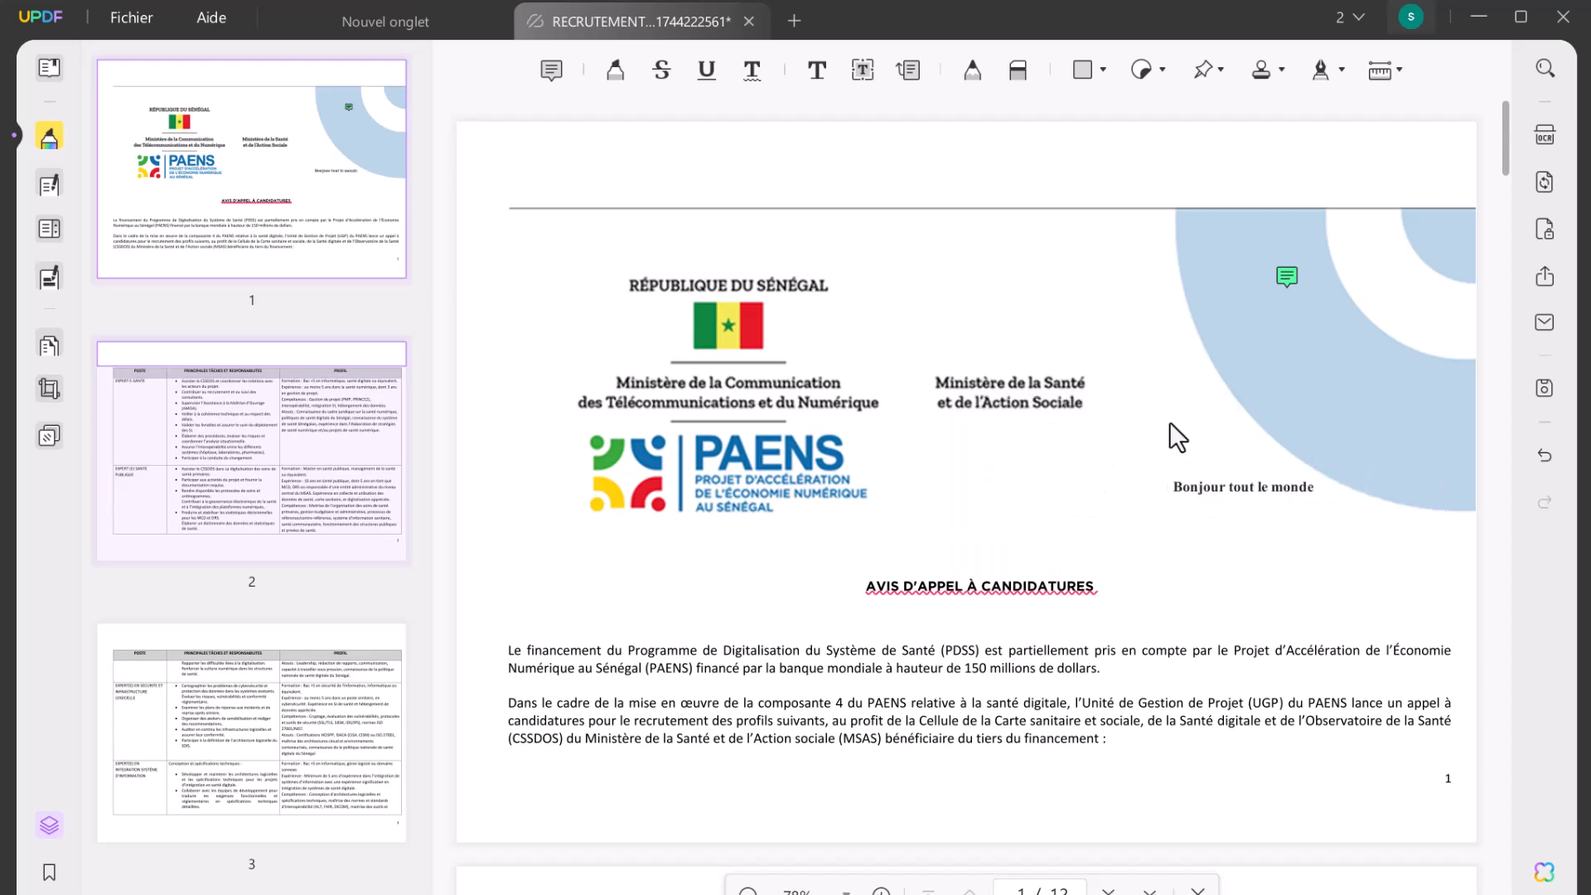
pyautogui.click(819, 76)
pyautogui.click(1146, 350)
pyautogui.click(1201, 287)
pyautogui.click(862, 70)
pyautogui.click(1034, 489)
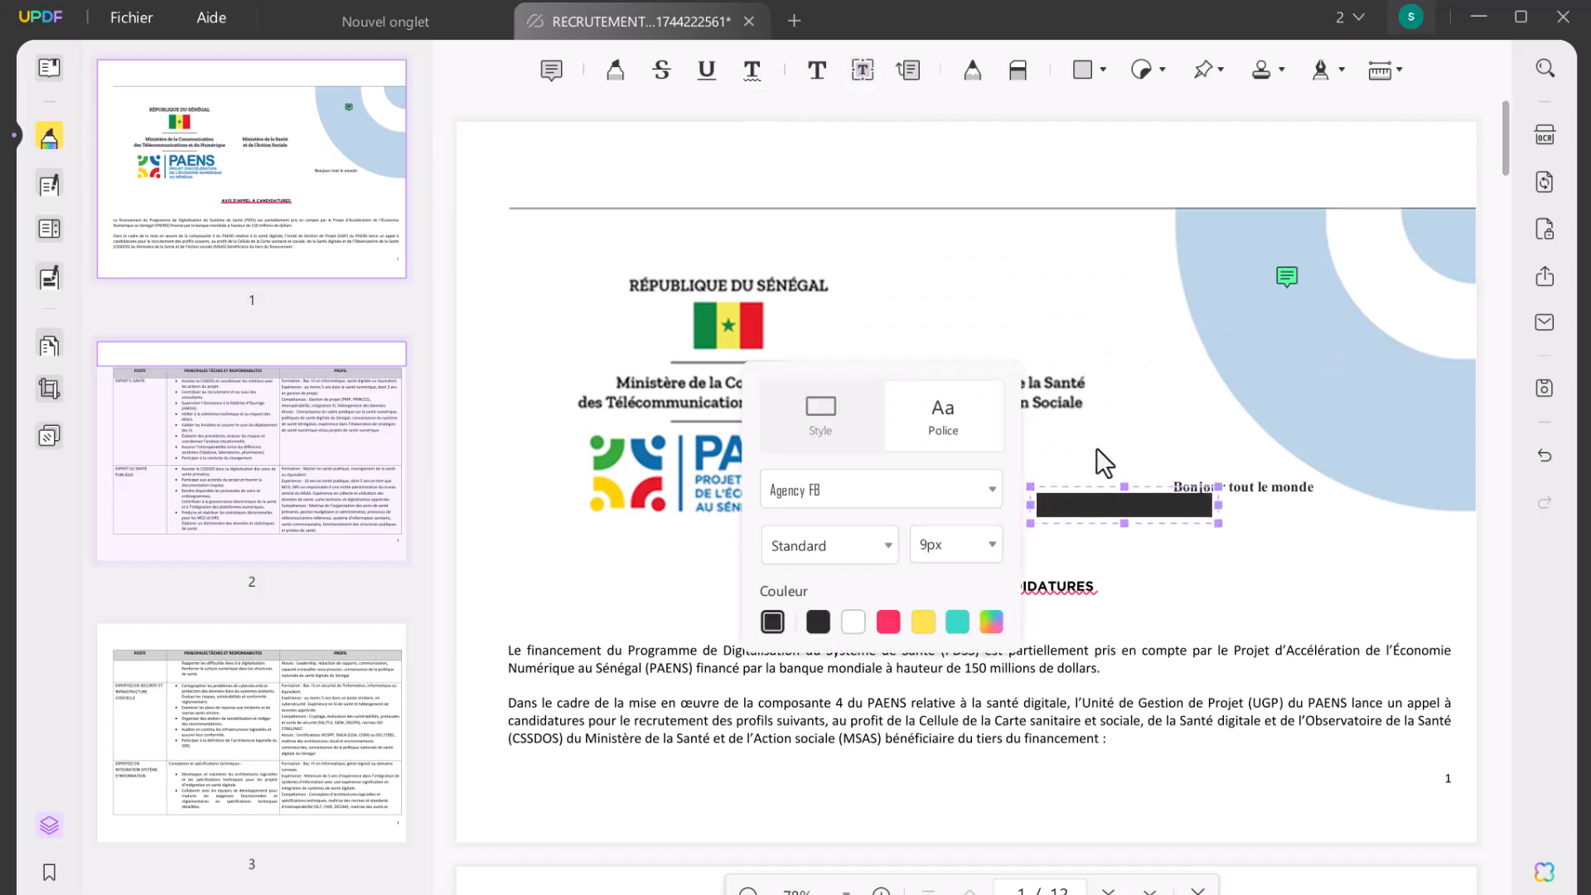
pyautogui.click(1104, 462)
# Draw two freehand pencil signatures on the first page, one above and one below the Ministère de la Santé text
pyautogui.click(973, 70)
pyautogui.moveTo(1102, 286)
pyautogui.mouseDown()
pyautogui.moveTo(1069, 278)
pyautogui.moveTo(1166, 286)
pyautogui.mouseUp()
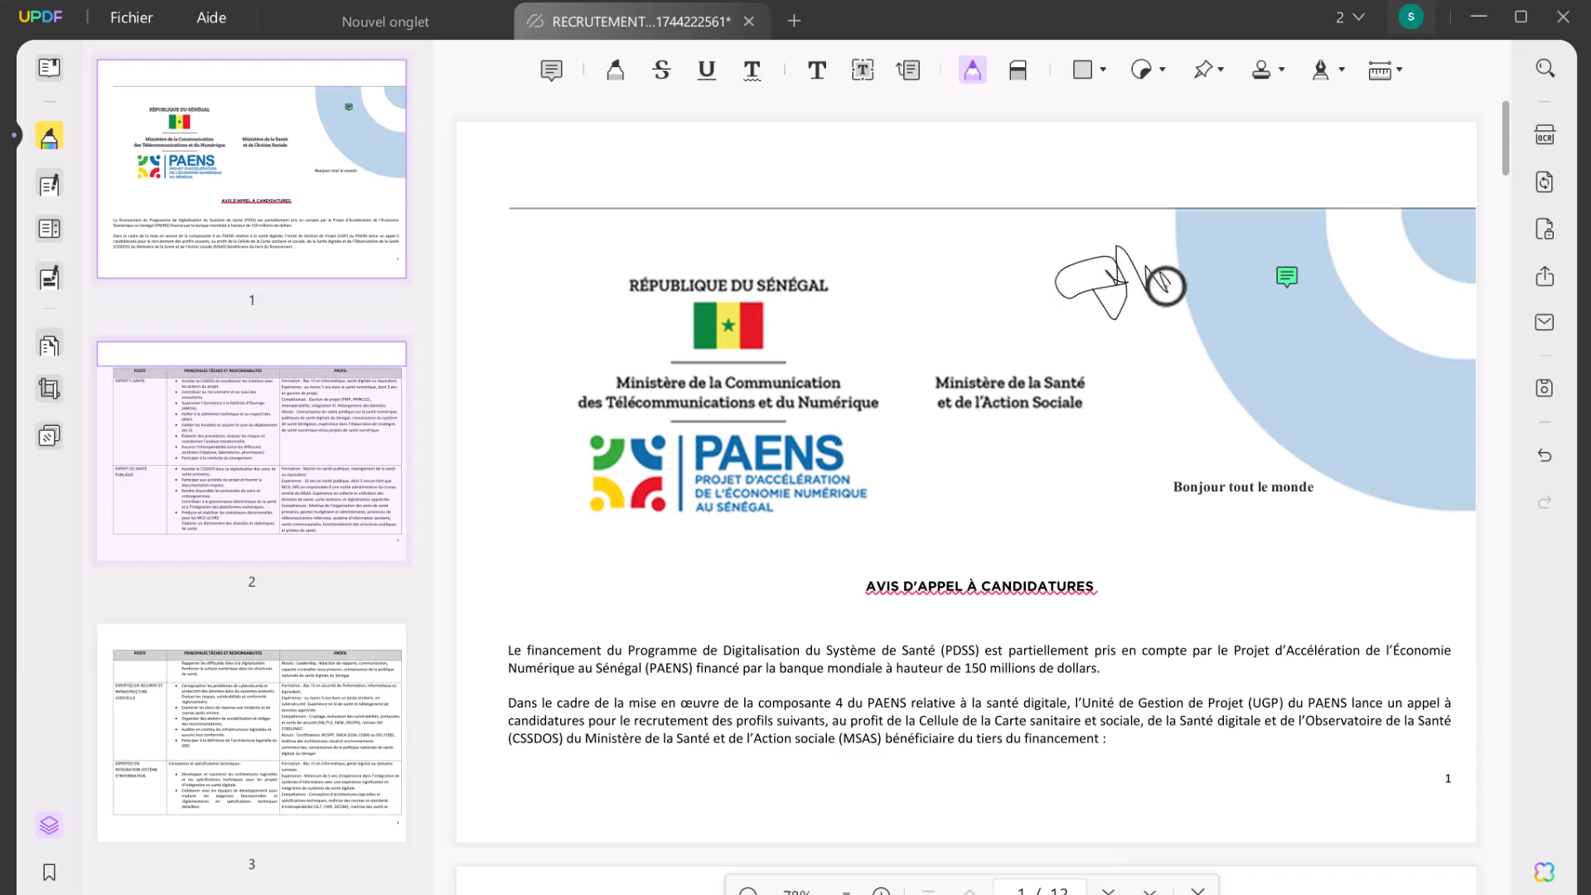
pyautogui.moveTo(980, 465)
pyautogui.mouseDown()
pyautogui.moveTo(1019, 498)
pyautogui.moveTo(1122, 522)
pyautogui.mouseUp()
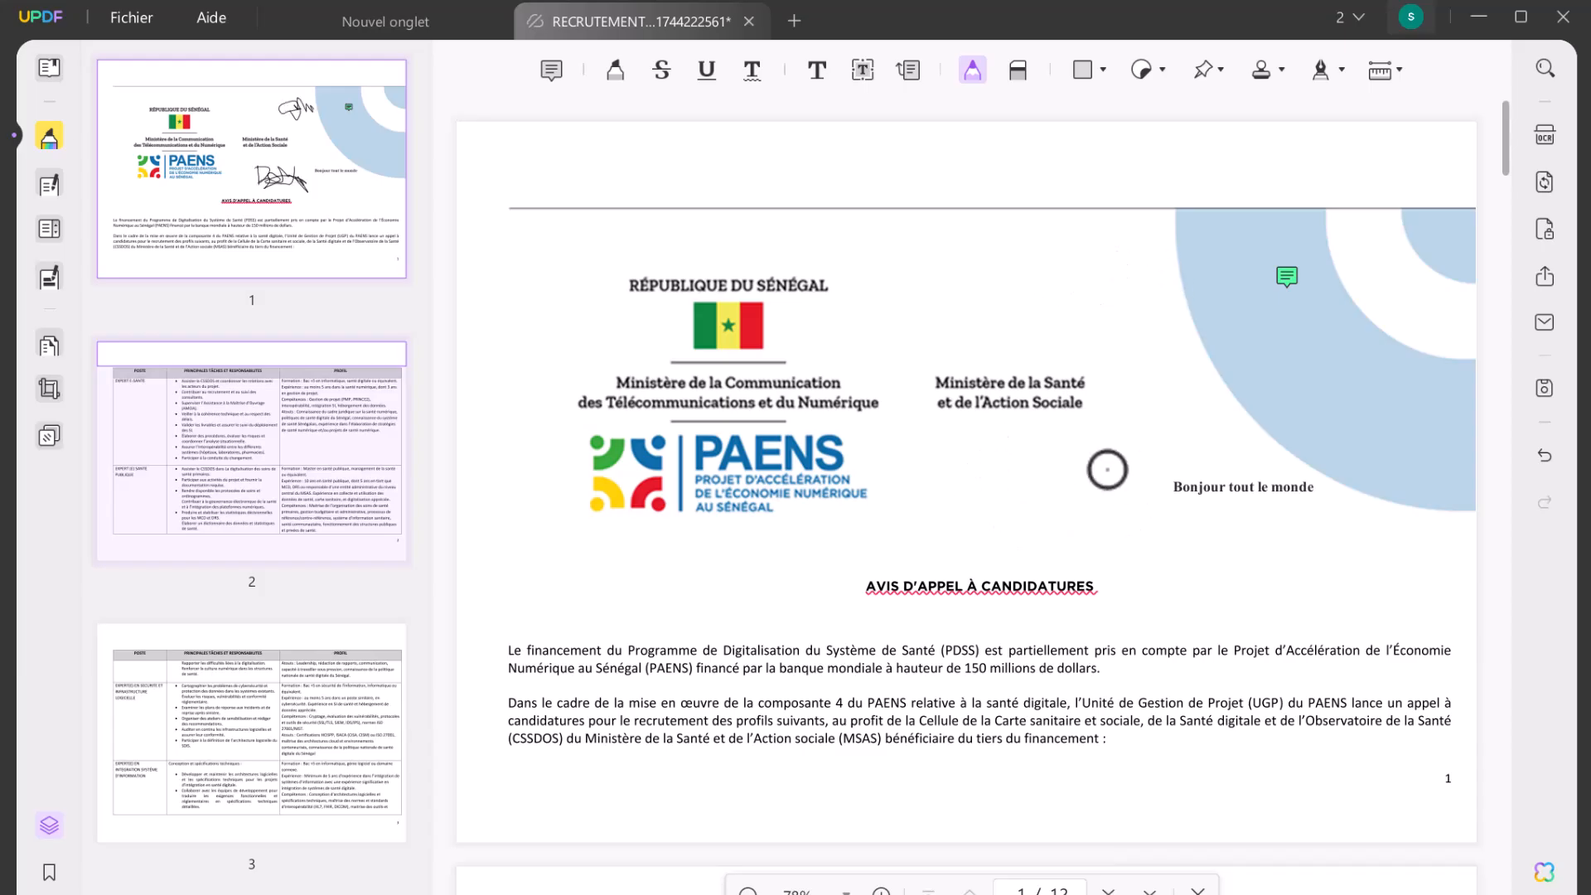
pyautogui.click(973, 70)
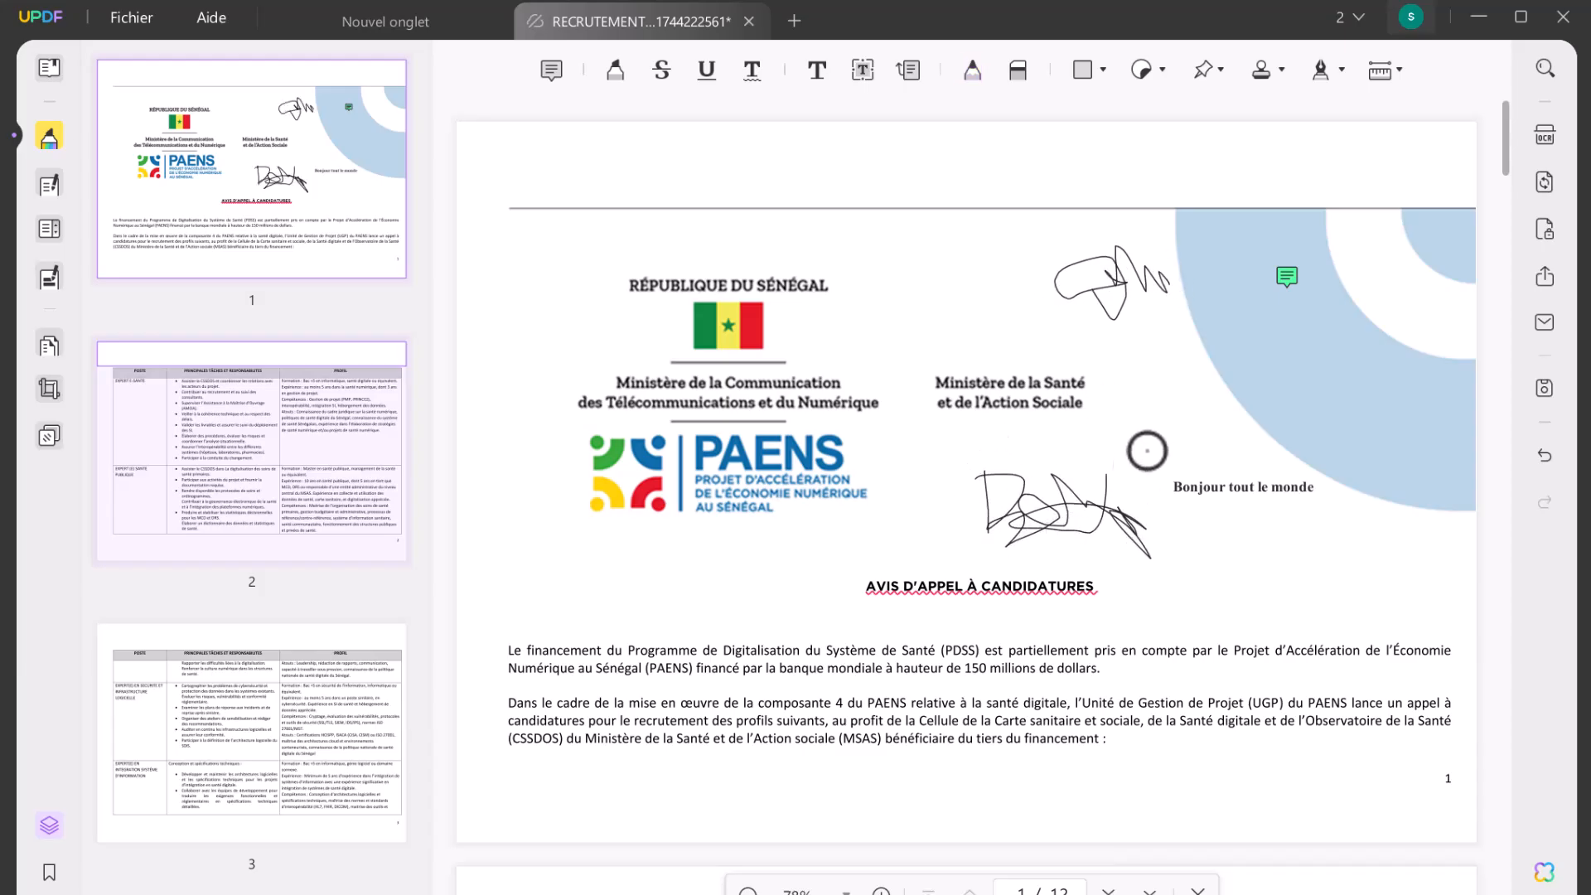
pyautogui.click(1157, 68)
pyautogui.scroll(-5, 1164, 399)
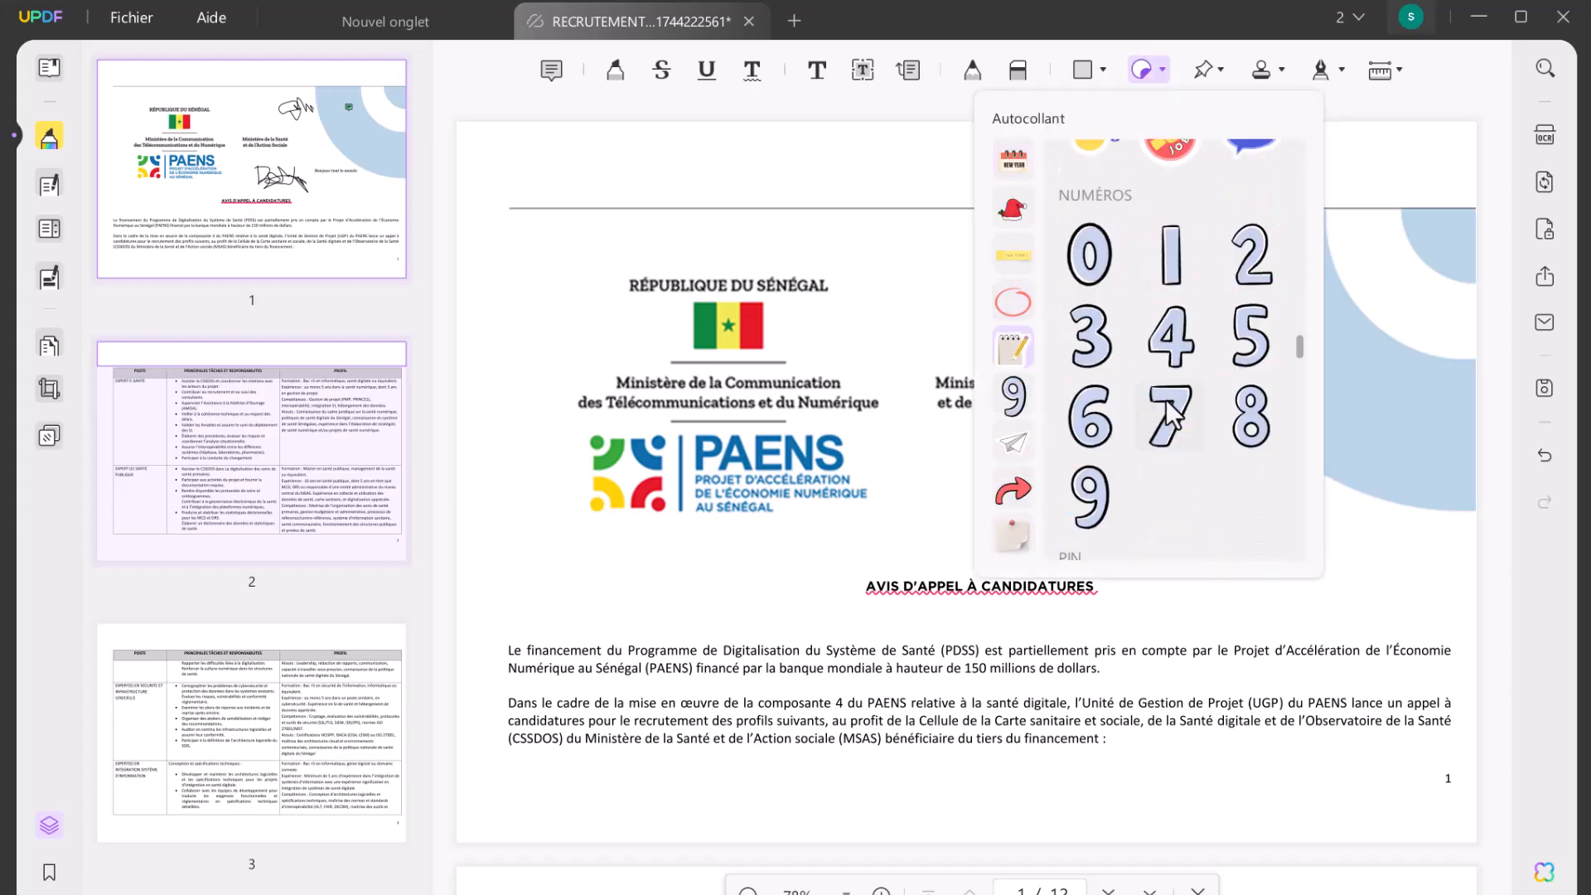
pyautogui.scroll(5, 1164, 399)
pyautogui.click(1143, 70)
# Place the green APPROUVÉ stamp on the first page and move it up towards the AVIS D'APPEL À CANDIDATURES heading
pyautogui.click(1271, 72)
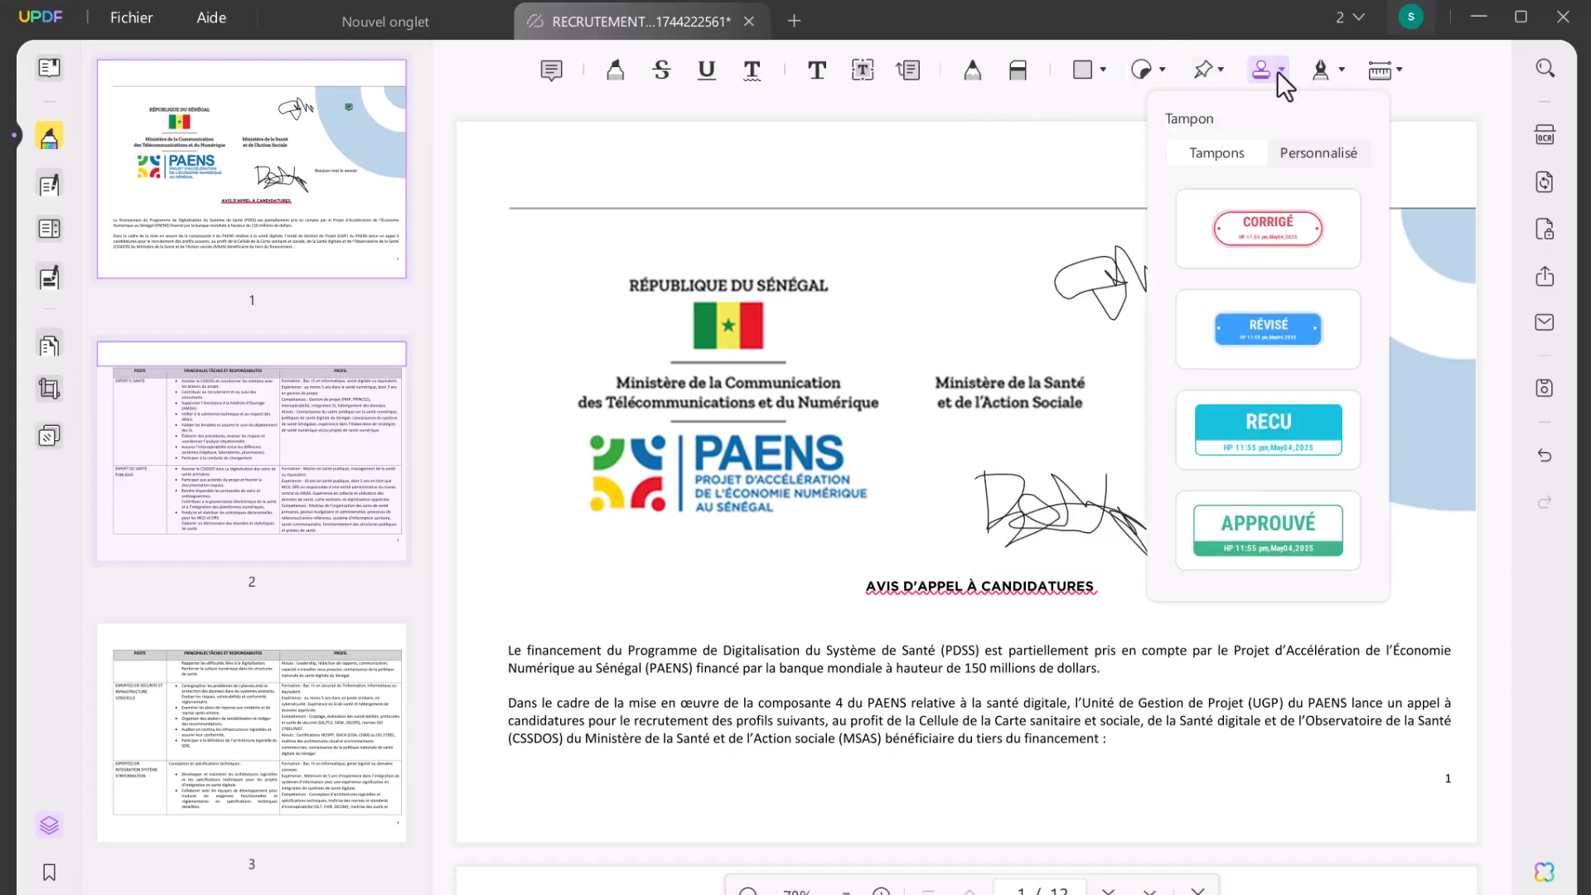
pyautogui.click(1288, 517)
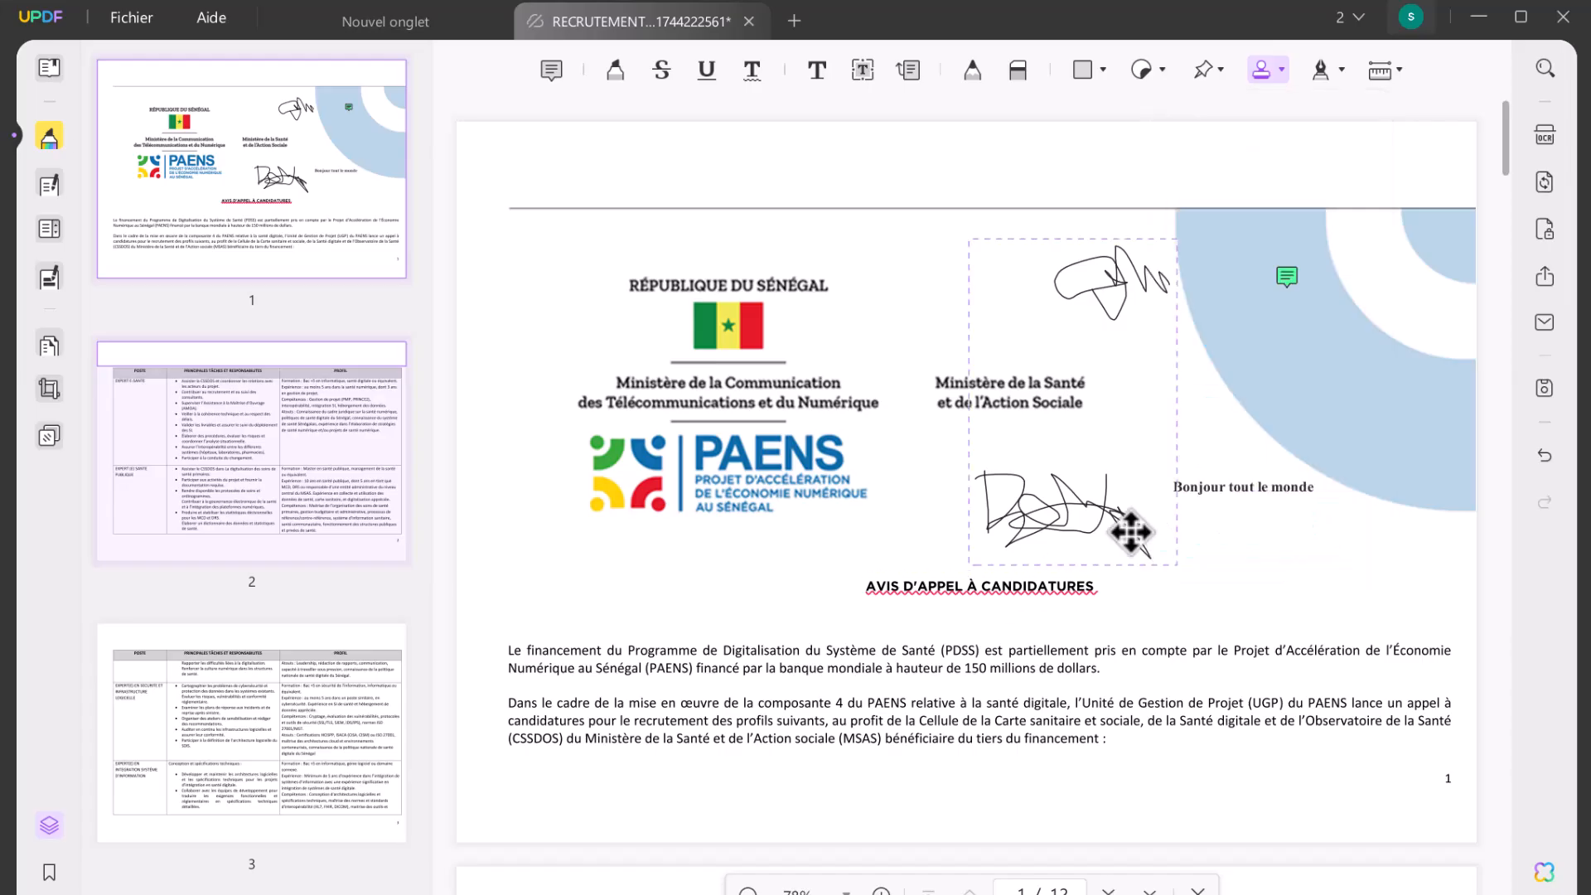
pyautogui.click(929, 662)
pyautogui.moveTo(968, 662); pyautogui.dragTo(887, 553)
pyautogui.click(1312, 608)
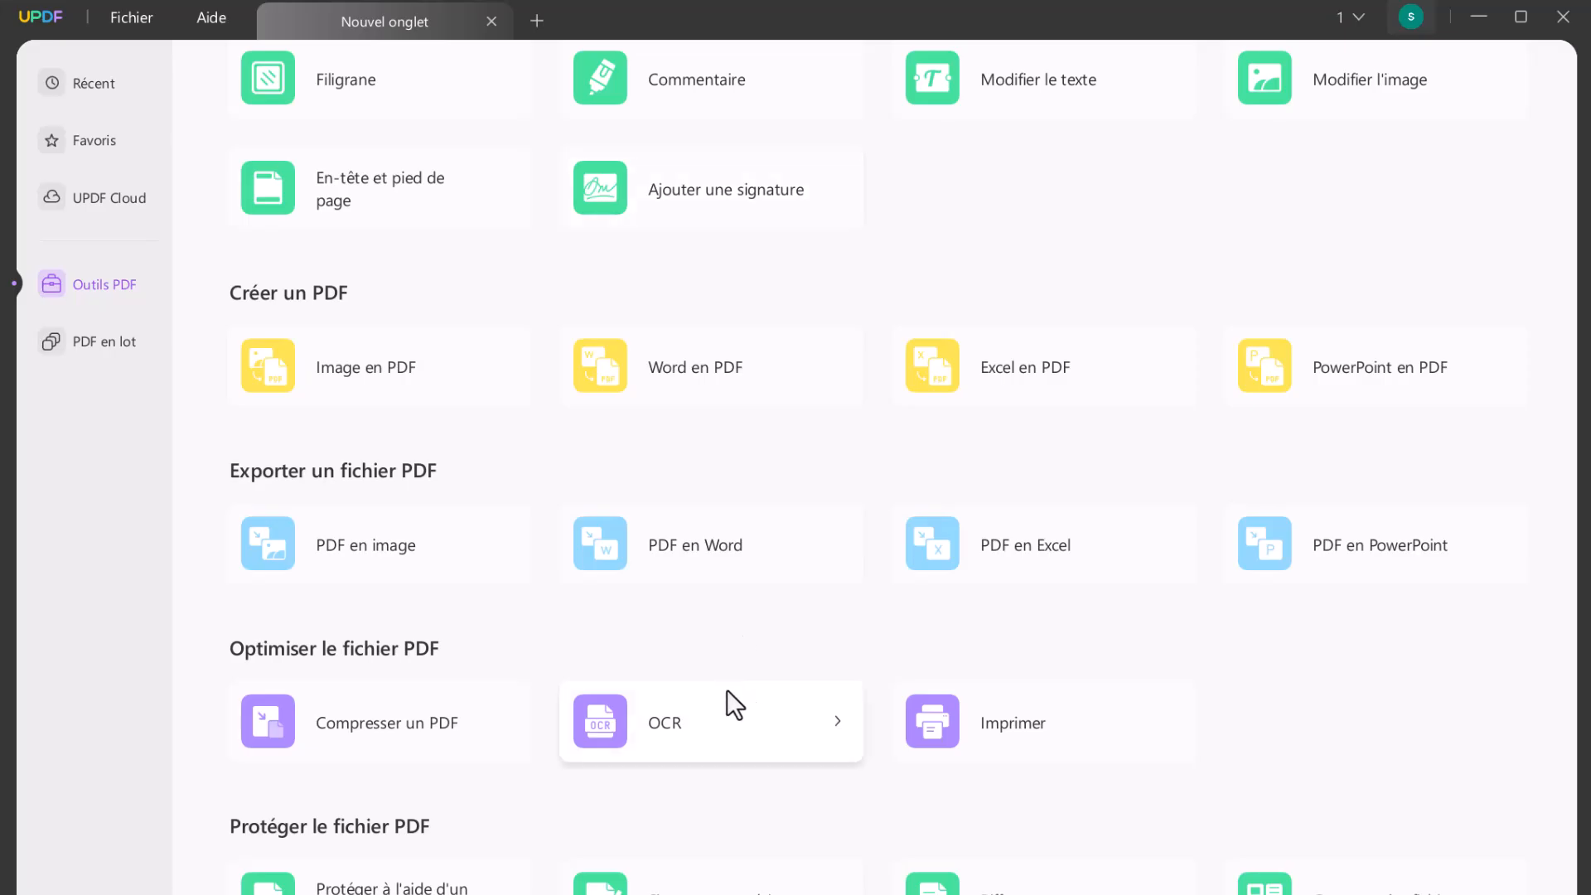
# Open the CamScanner 23-07-2024 civil-registry scan from the Téléchargements folder with the OCR tool
pyautogui.click(712, 721)
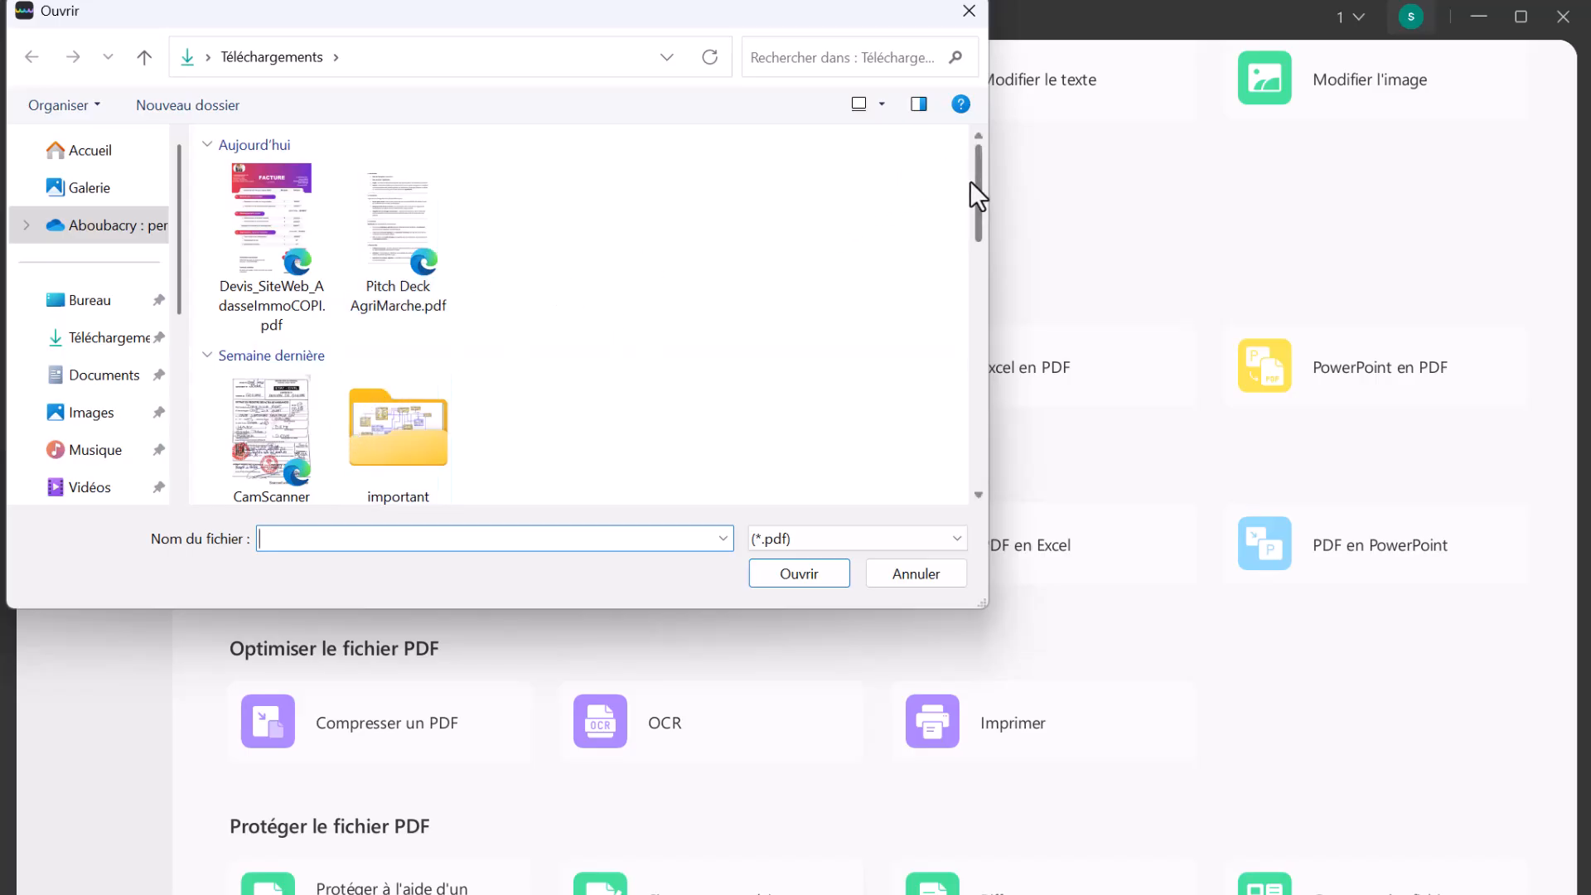
pyautogui.scroll(-1, 969, 181)
pyautogui.doubleClick(273, 385)
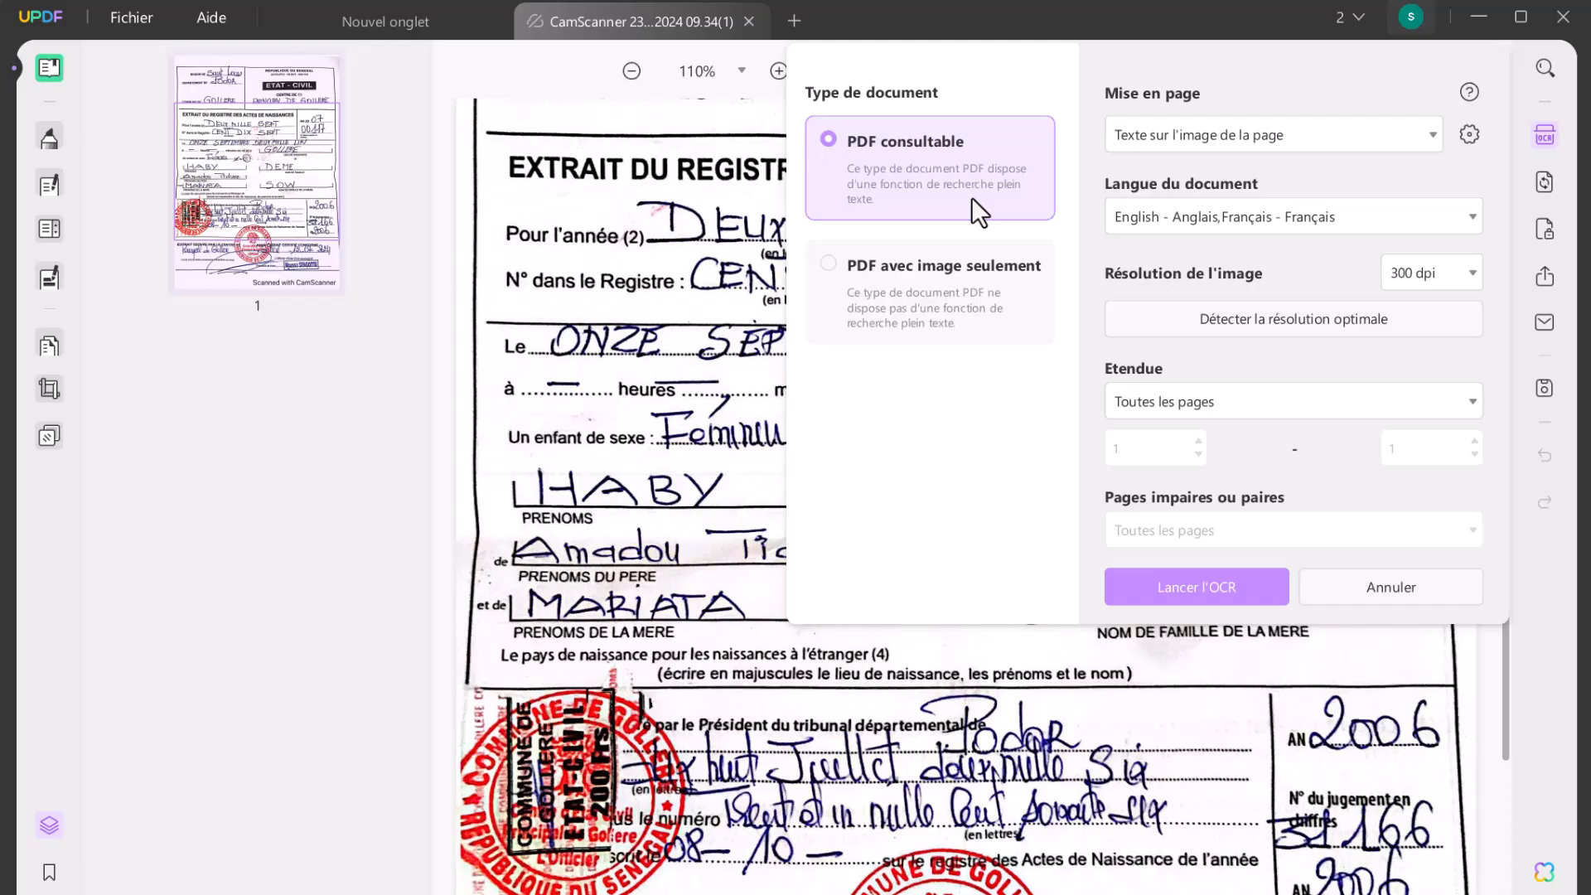
# Choose another OCR page layout, run OCR as a searchable PDF and save the result as CamScanner 23-07-2024 09.34(1)_OCR.pdf
pyautogui.click(1221, 144)
pyautogui.click(1334, 494)
pyautogui.click(1209, 596)
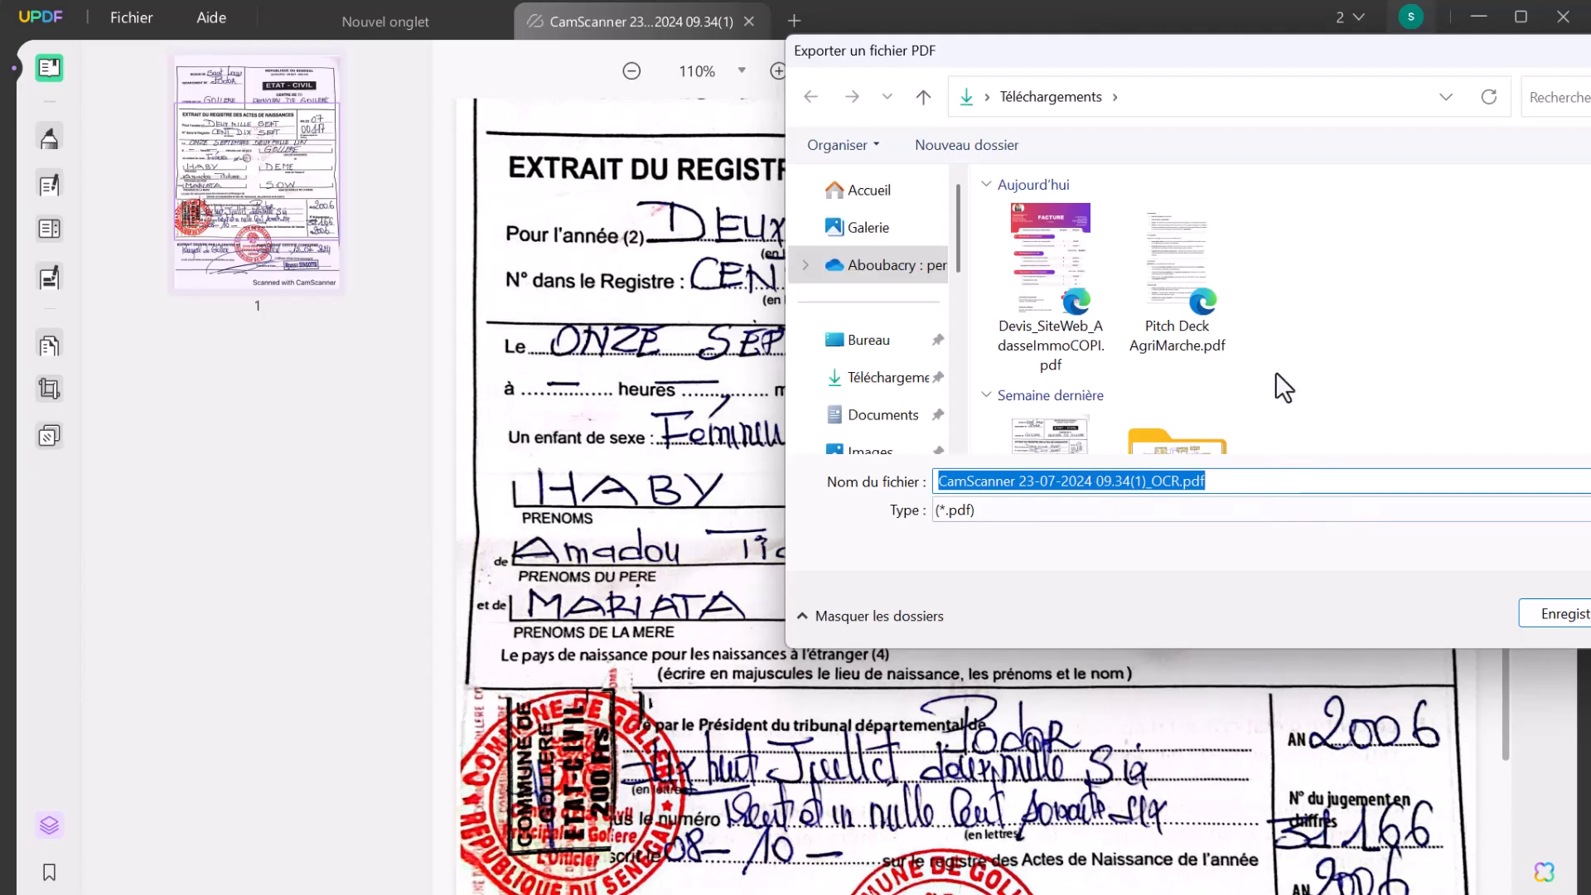
pyautogui.click(1566, 614)
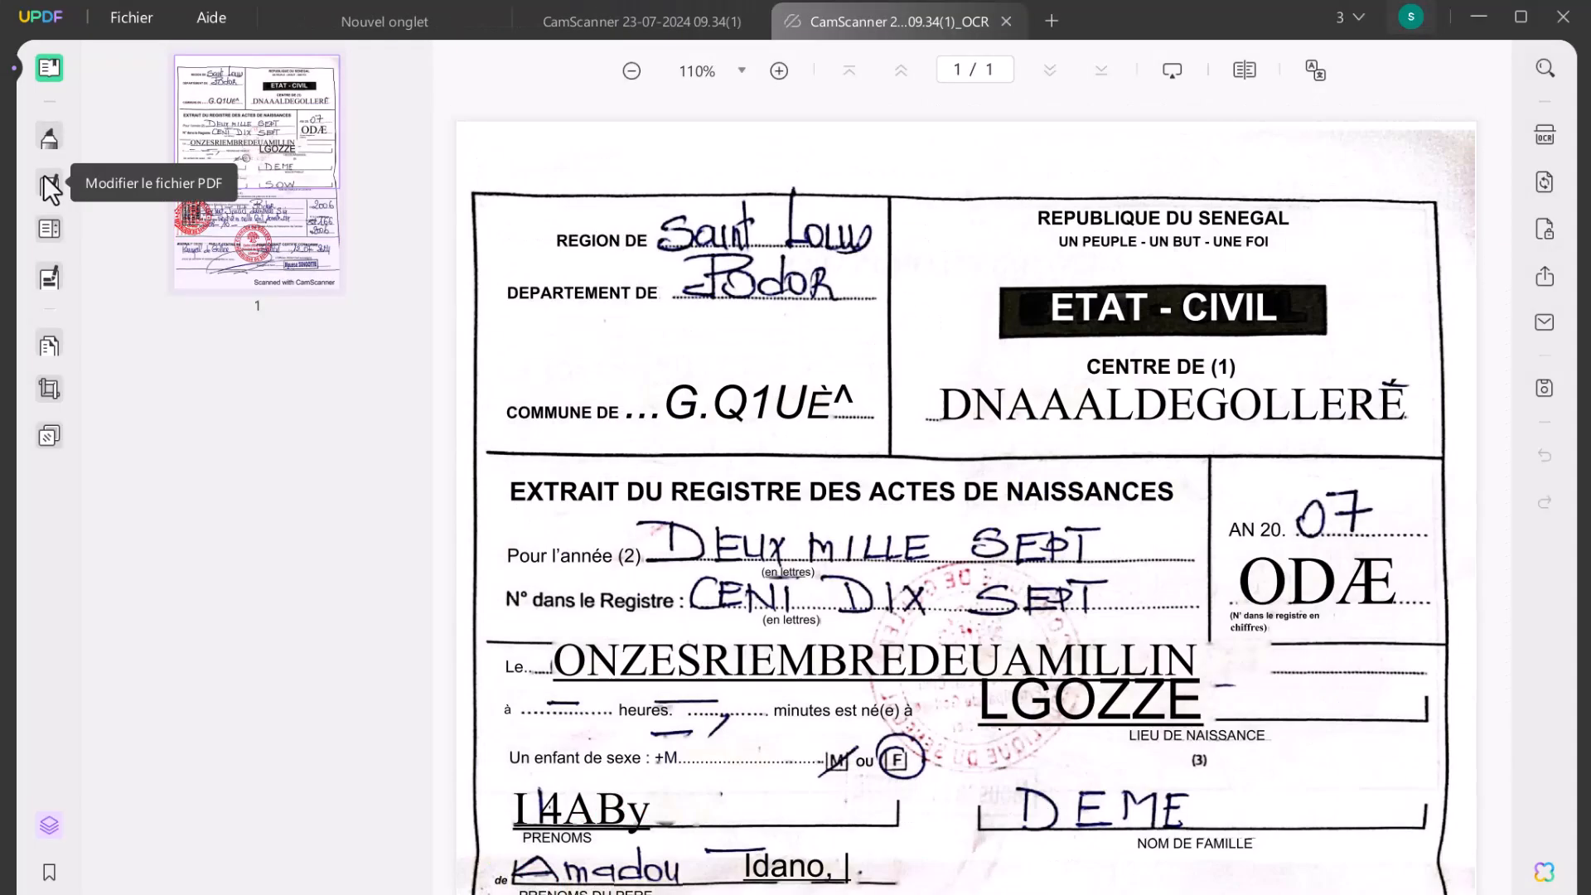
# Switch the OCR result to PDF editing, erase the end of the black-banner heading and retype it to read "ETAT - CIVIL"
pyautogui.click(50, 184)
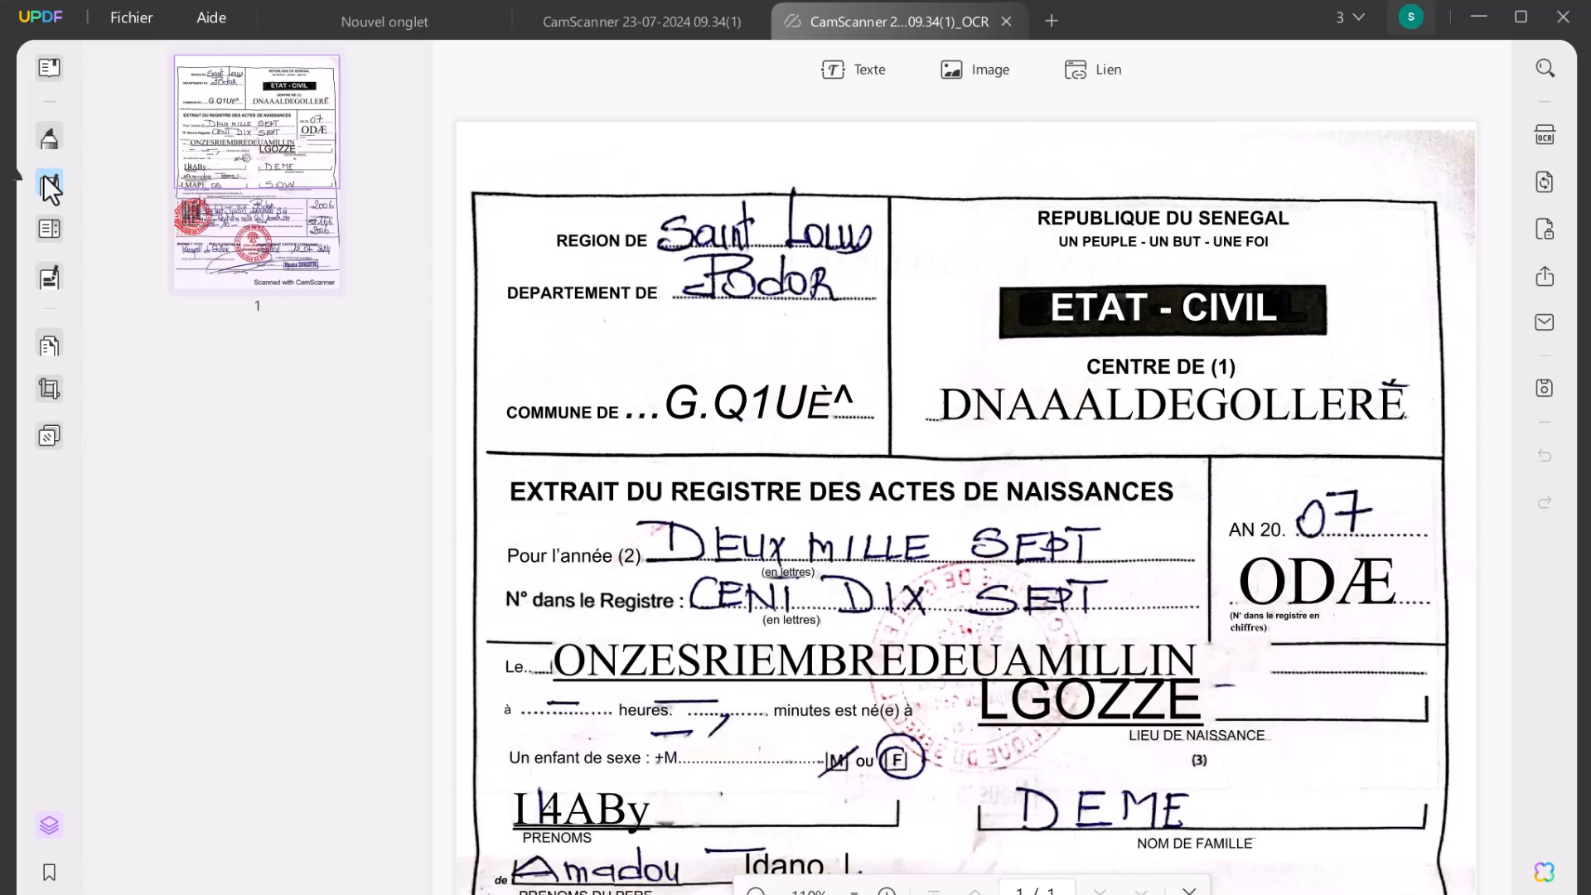
pyautogui.click(1272, 304)
pyautogui.press('BackSpace')
pyautogui.press('BackSpace')
pyautogui.press('BackSpace')
pyautogui.press('BackSpace')
pyautogui.press('BackSpace')
pyautogui.press('BackSpace')
pyautogui.press('BackSpace')
pyautogui.press('BackSpace')
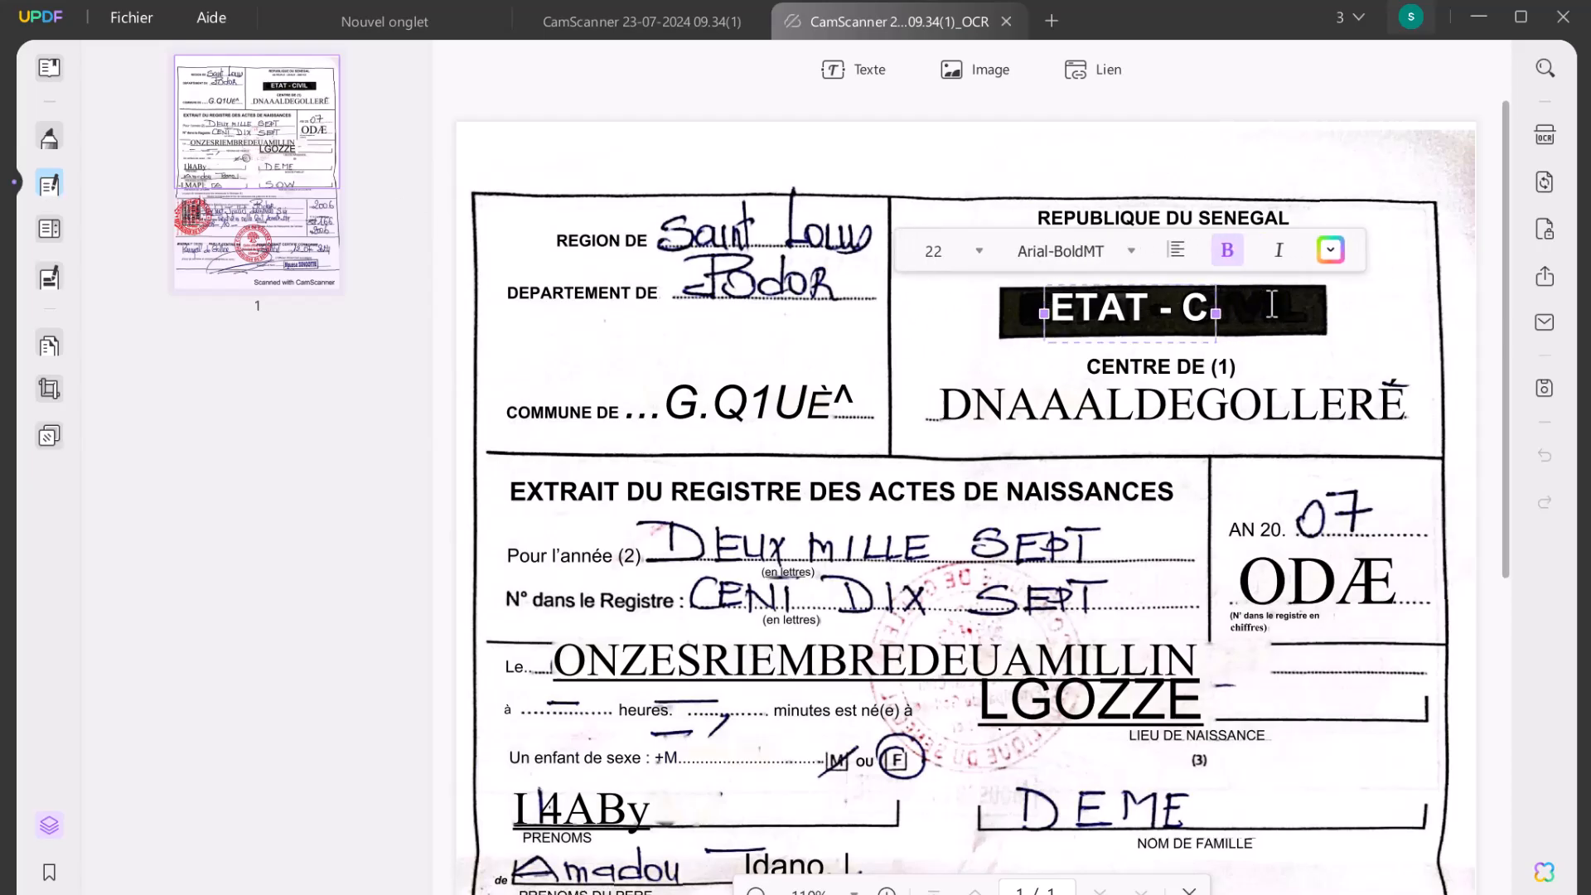
pyautogui.press('BackSpace')
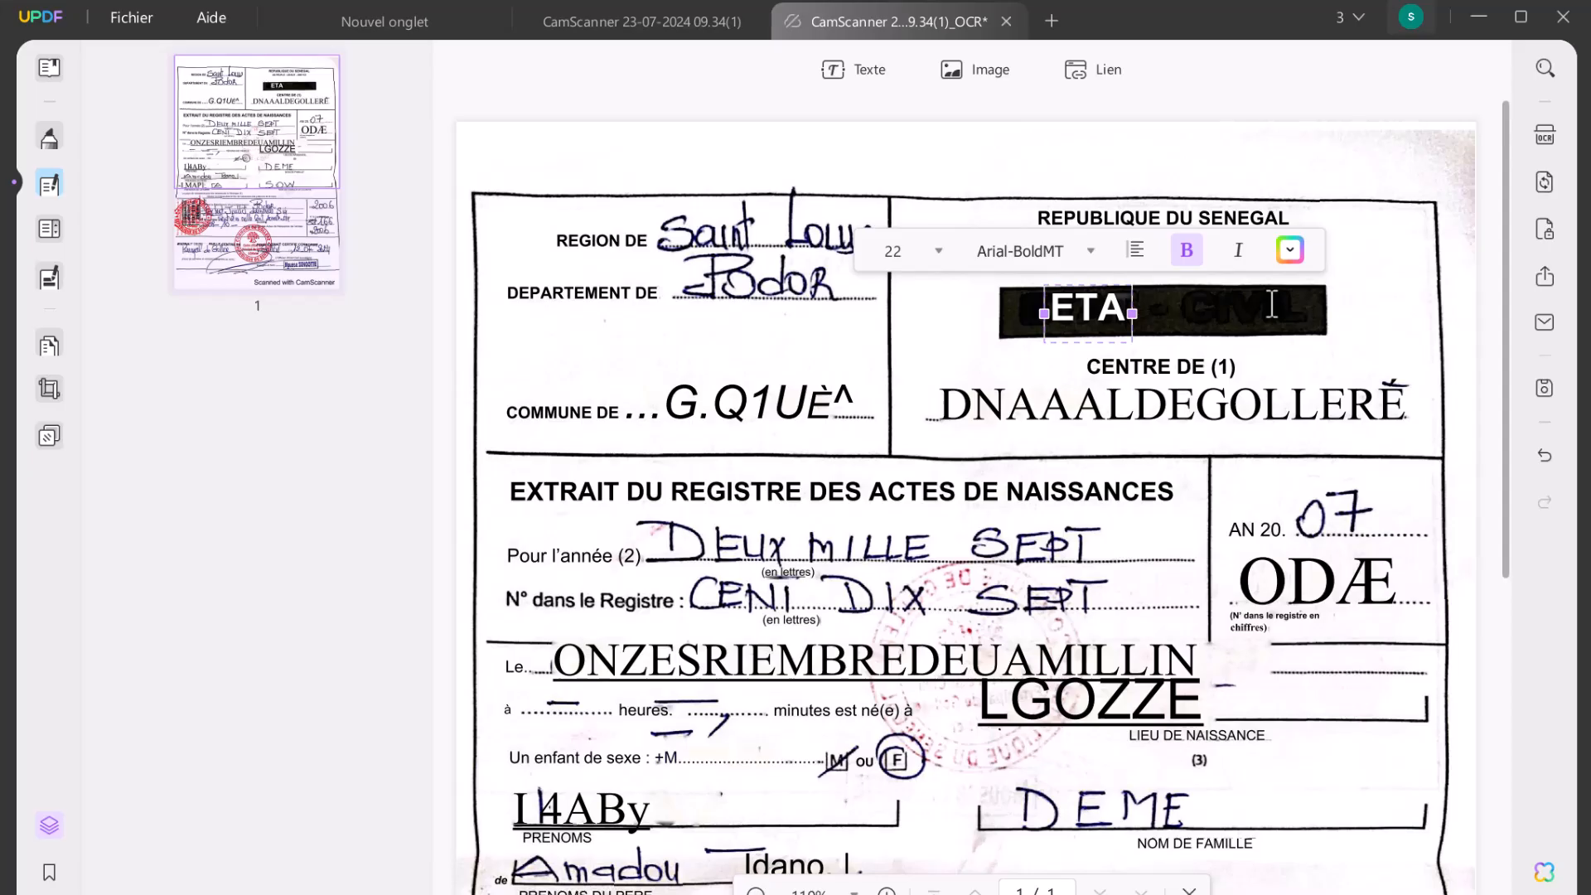
pyautogui.write('T CIVIL')
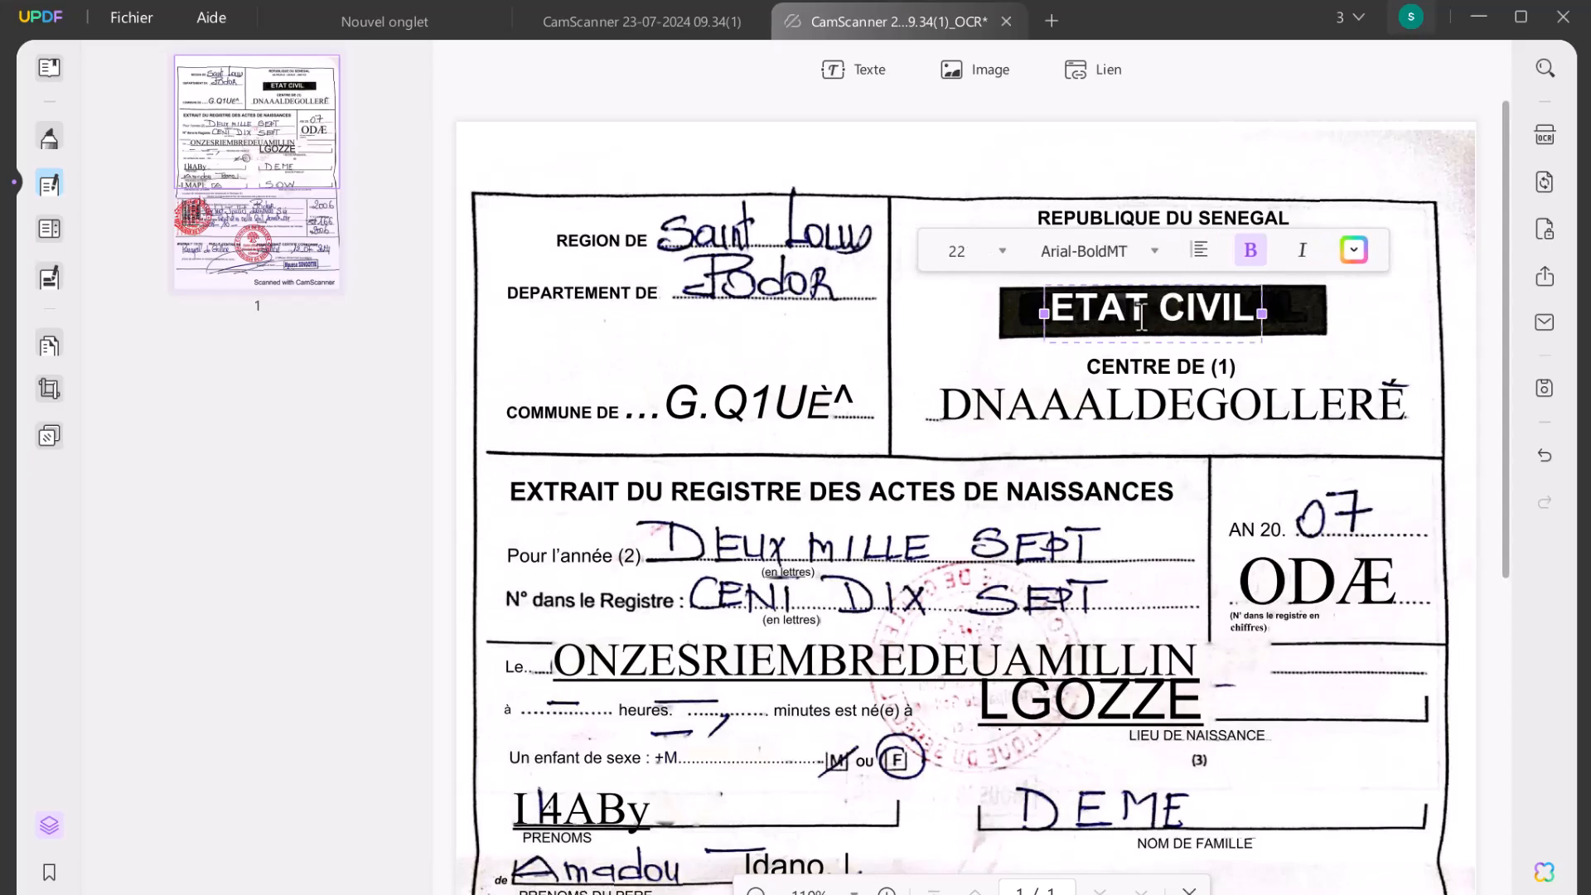
pyautogui.click(1141, 316)
pyautogui.write('-')
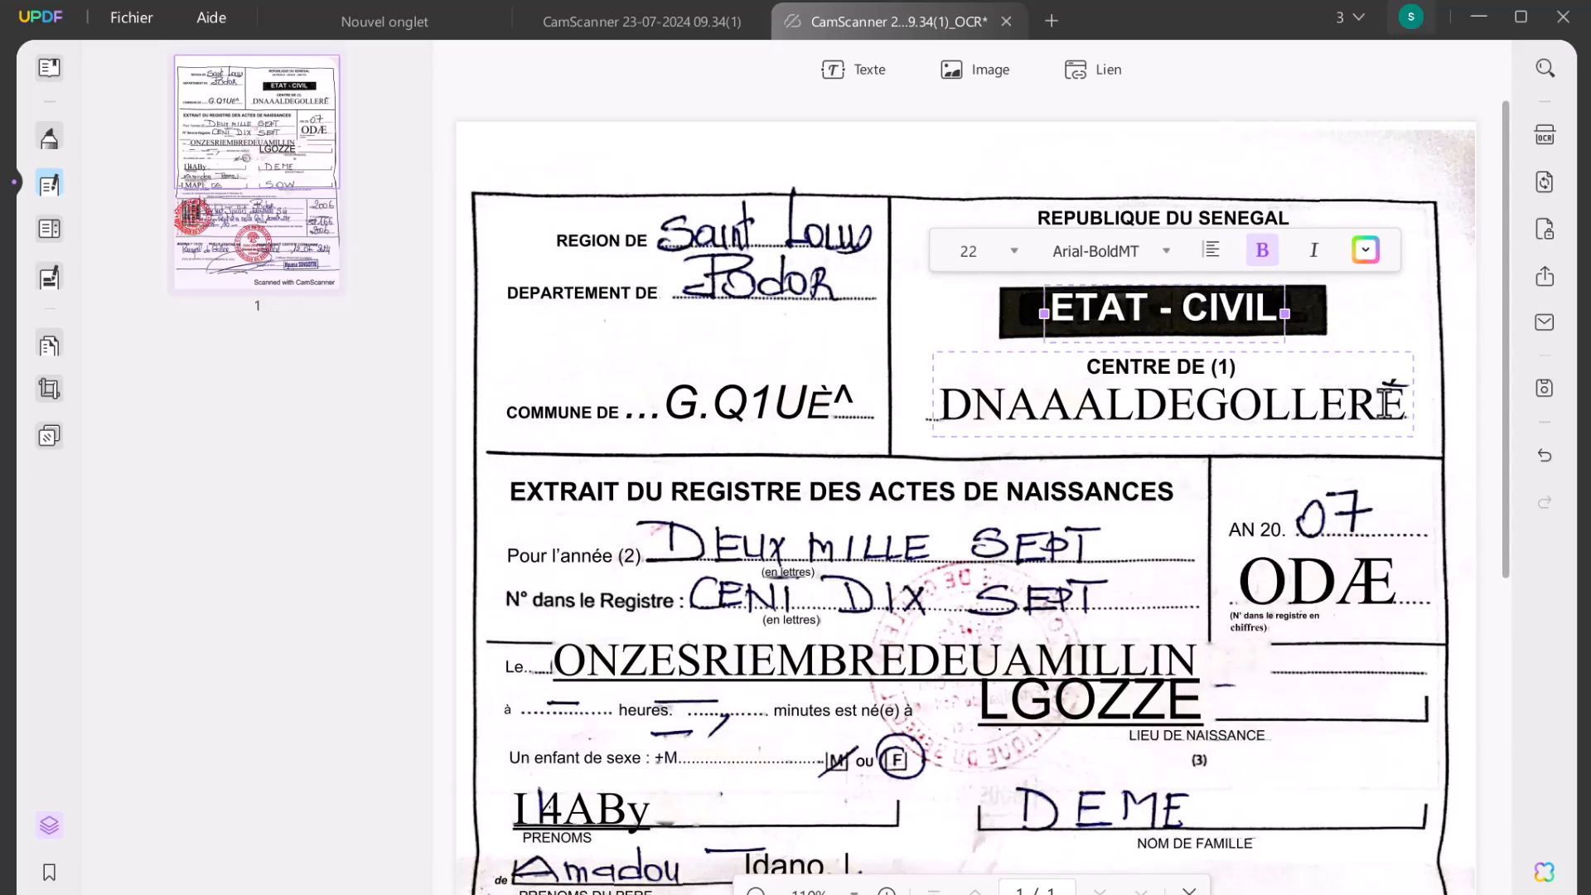
# Correct the garbled line under CENTRE DE (1) by removing the stray letters so it reads "DE GOLLERÉ"
pyautogui.click(1198, 405)
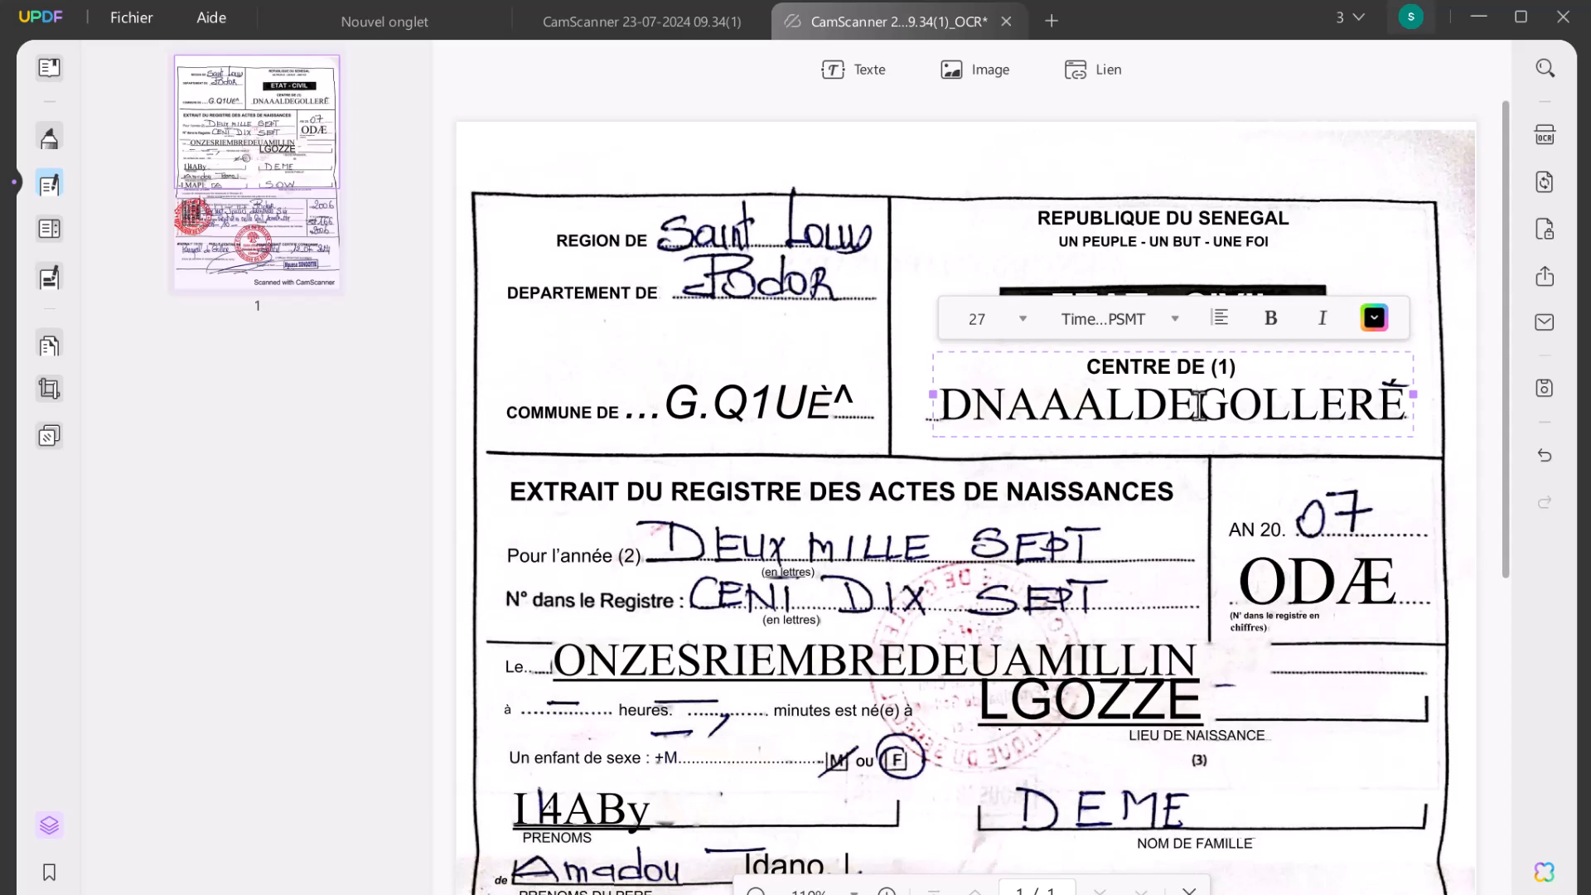
pyautogui.press('Return')
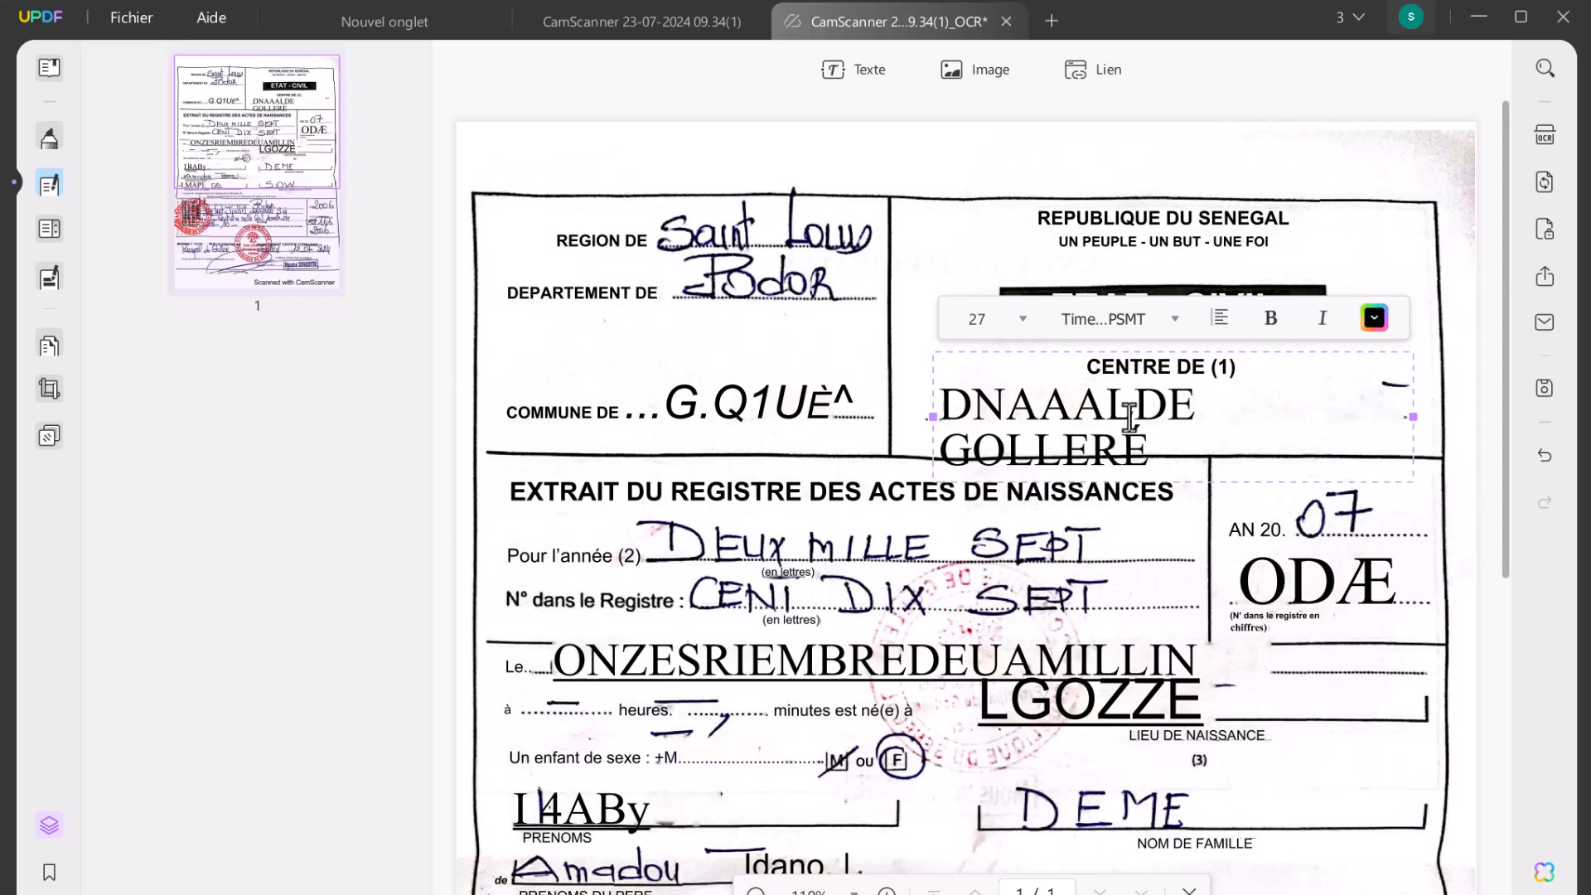
pyautogui.press('BackSpace')
pyautogui.press('BackSpace')
pyautogui.press('BackSpace')
pyautogui.press('BackSpace')
pyautogui.press('BackSpace')
pyautogui.press('BackSpace')
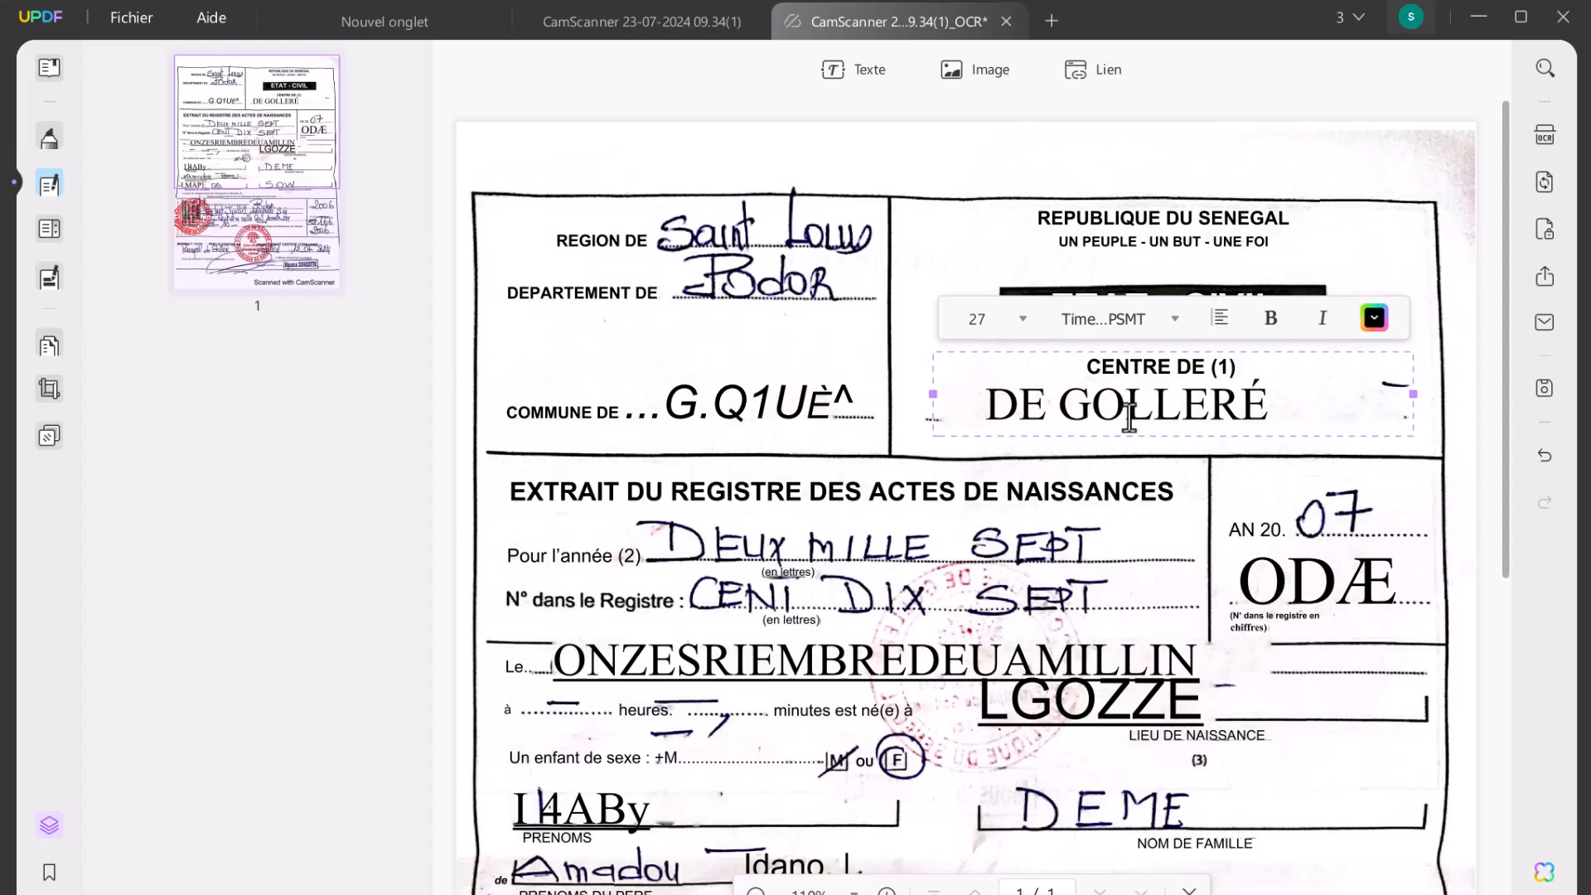
# Erase the "Scanned with CamScanner" text at the foot of the scanned page
pyautogui.press('BackSpace')
pyautogui.press('BackSpace')
pyautogui.press('BackSpace')
pyautogui.press('BackSpace')
pyautogui.press('BackSpace')
pyautogui.press('BackSpace')
pyautogui.press('BackSpace')
pyautogui.press('BackSpace')
pyautogui.press('BackSpace')
pyautogui.press('BackSpace')
pyautogui.press('BackSpace')
pyautogui.press('BackSpace')
pyautogui.press('BackSpace')
pyautogui.press('BackSpace')
pyautogui.press('BackSpace')
pyautogui.press('BackSpace')
pyautogui.press('BackSpace')
pyautogui.press('BackSpace')
pyautogui.press('BackSpace')
pyautogui.press('BackSpace')
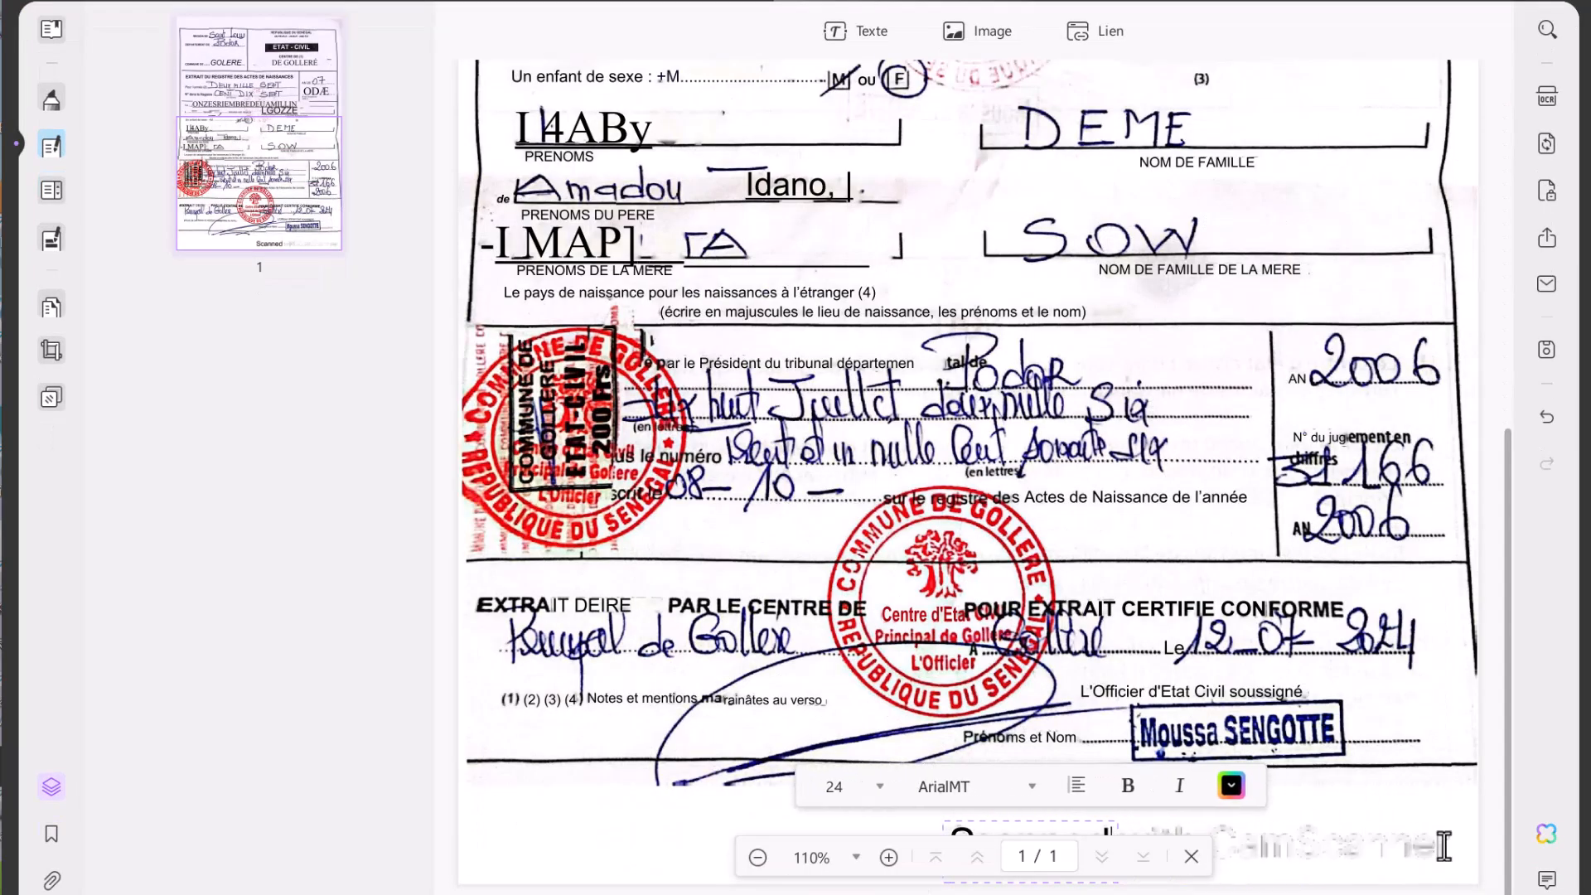
pyautogui.press('BackSpace')
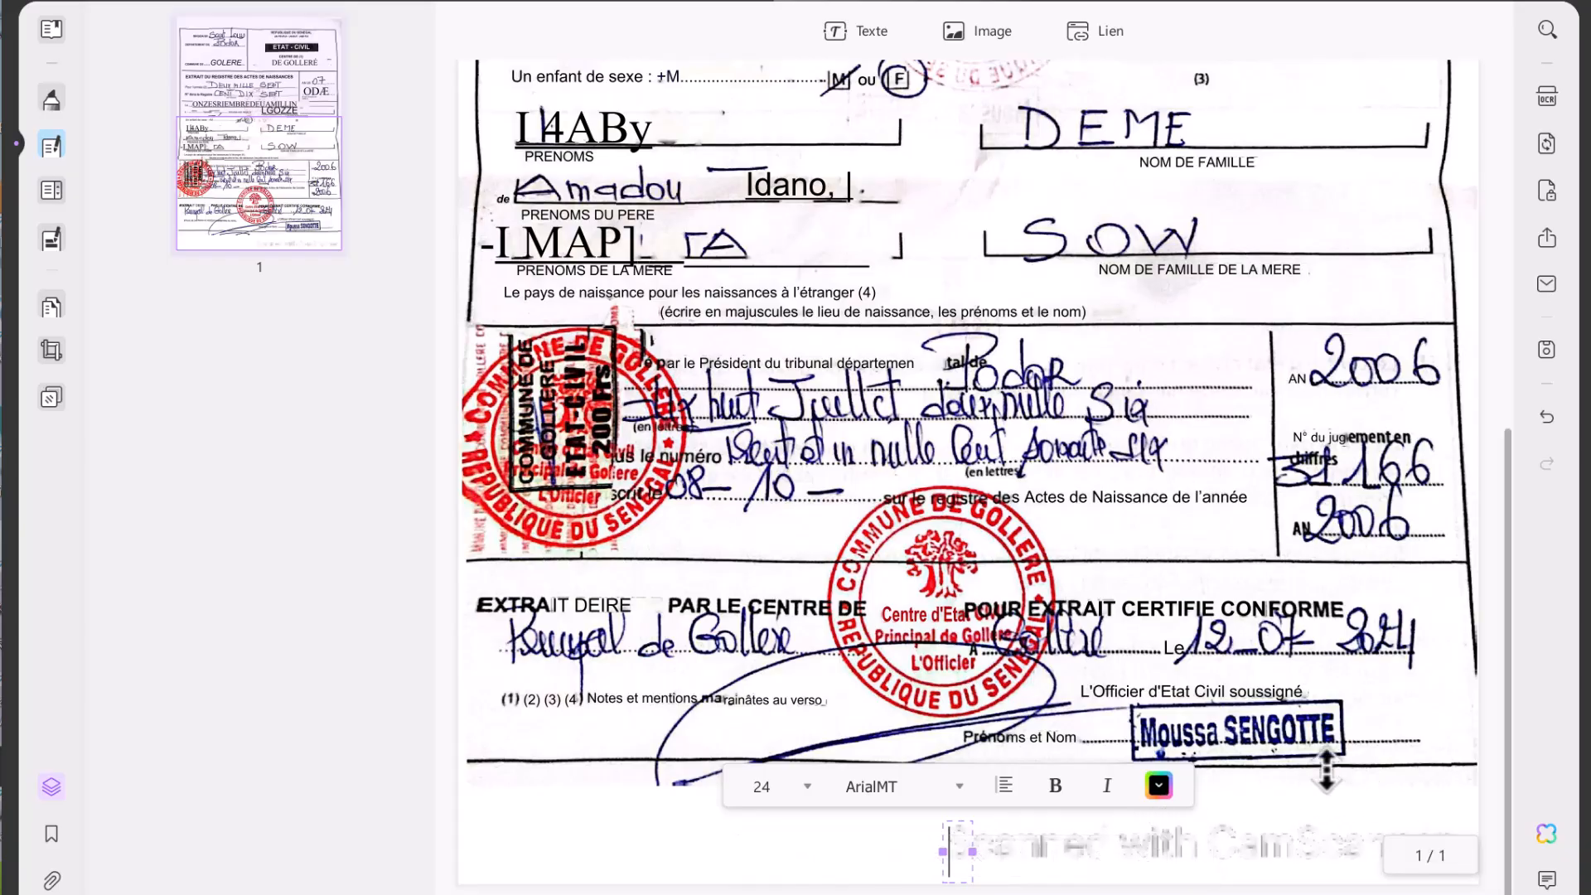
pyautogui.click(1339, 792)
pyautogui.scroll(7, 1212, 518)
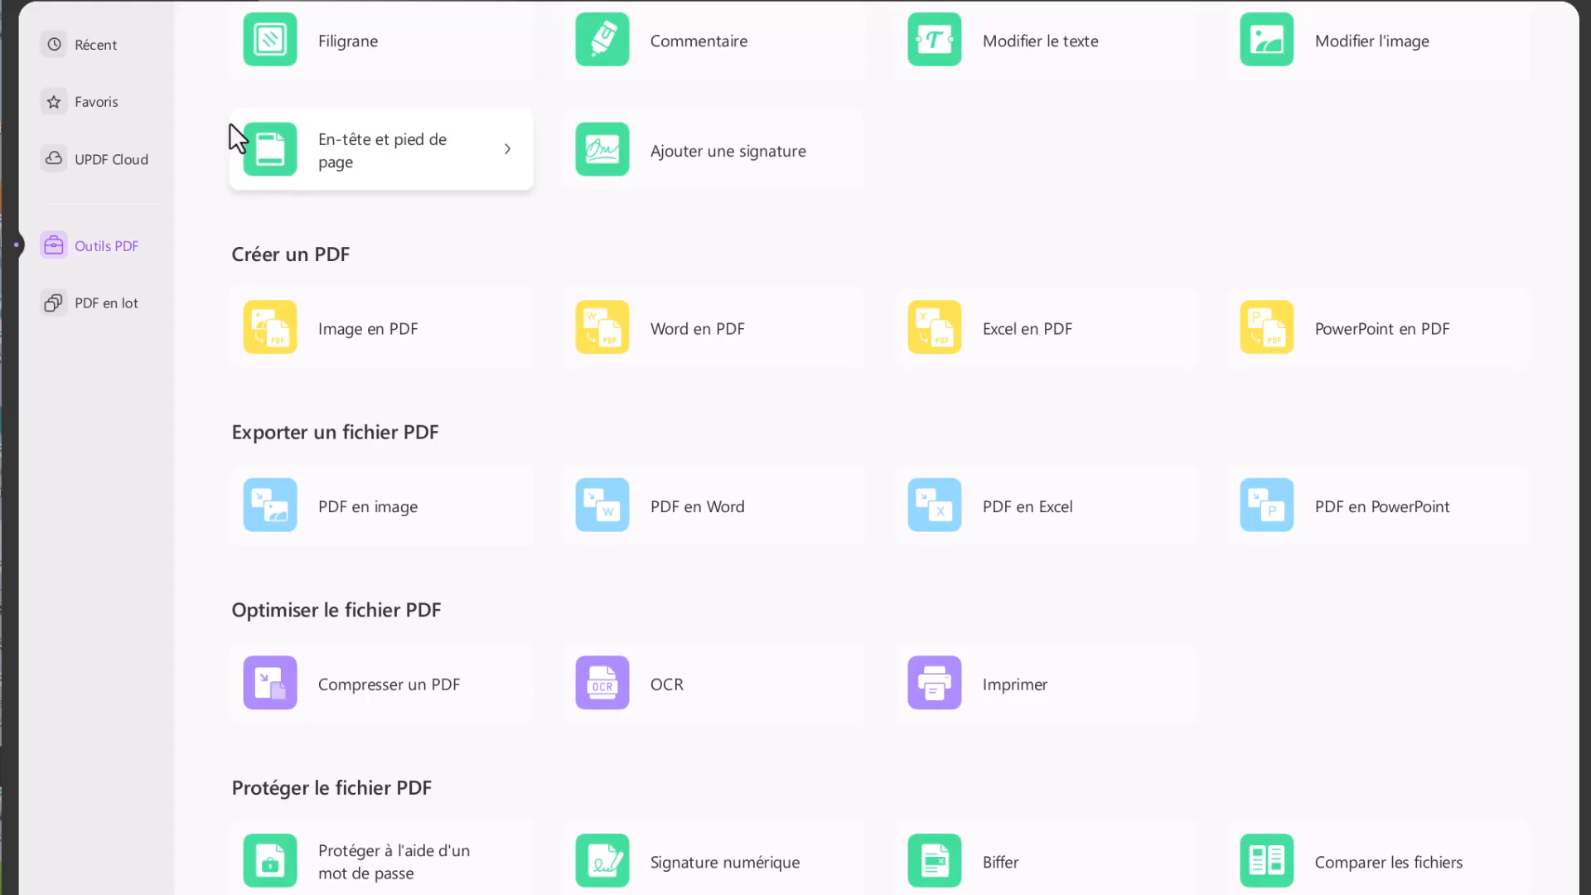
# Open the recent file Devis_SiteWeb_AdasseImmoCOPI and start the UPDF AI analysis of it
pyautogui.click(111, 47)
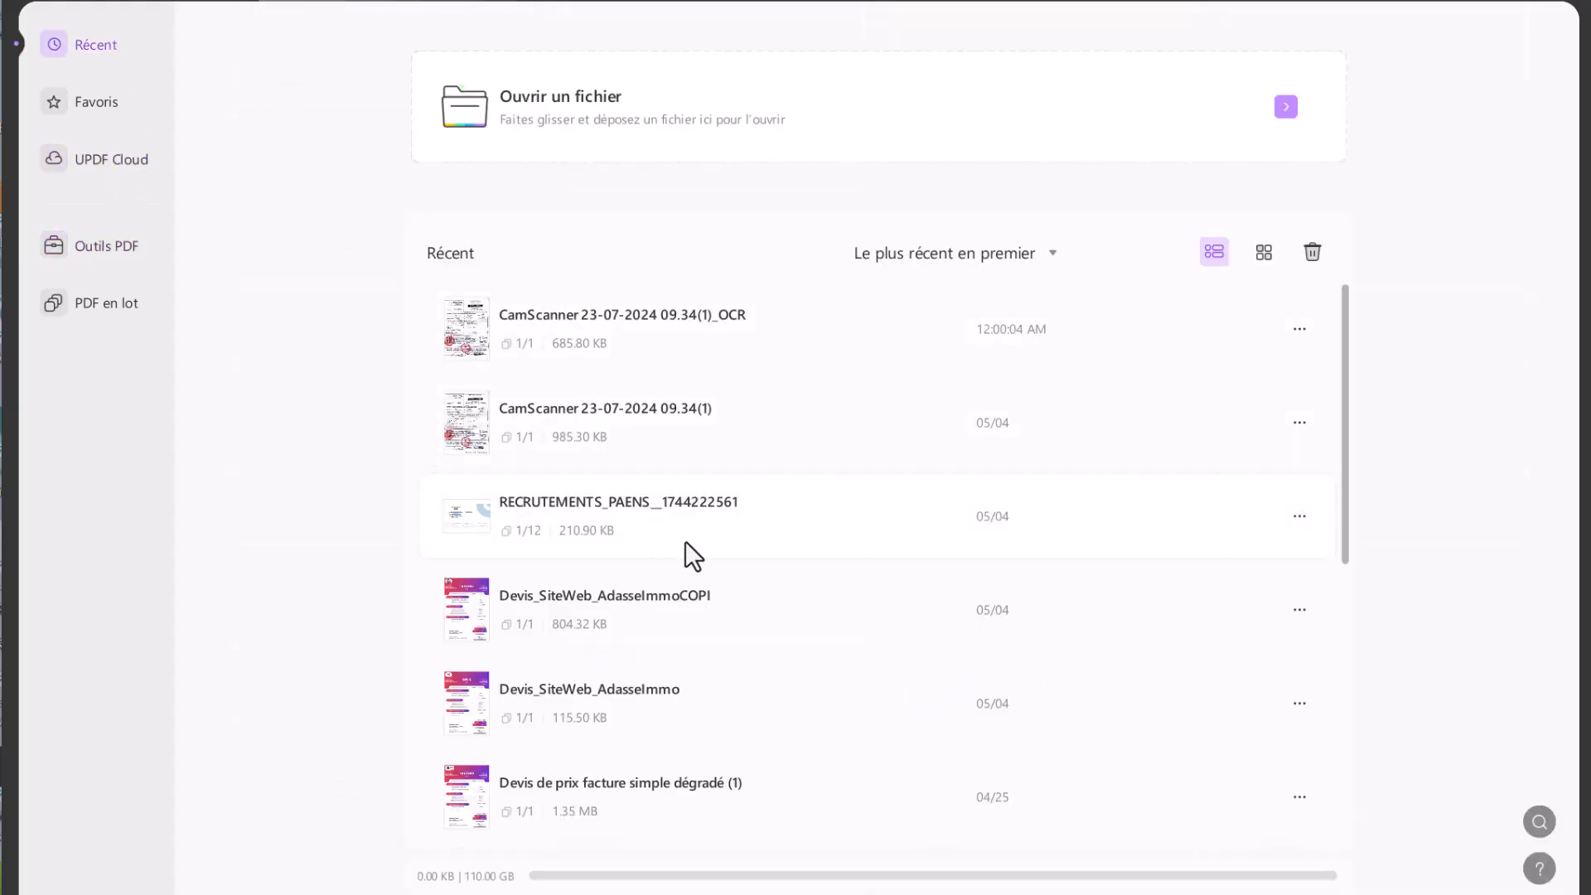
pyautogui.click(757, 593)
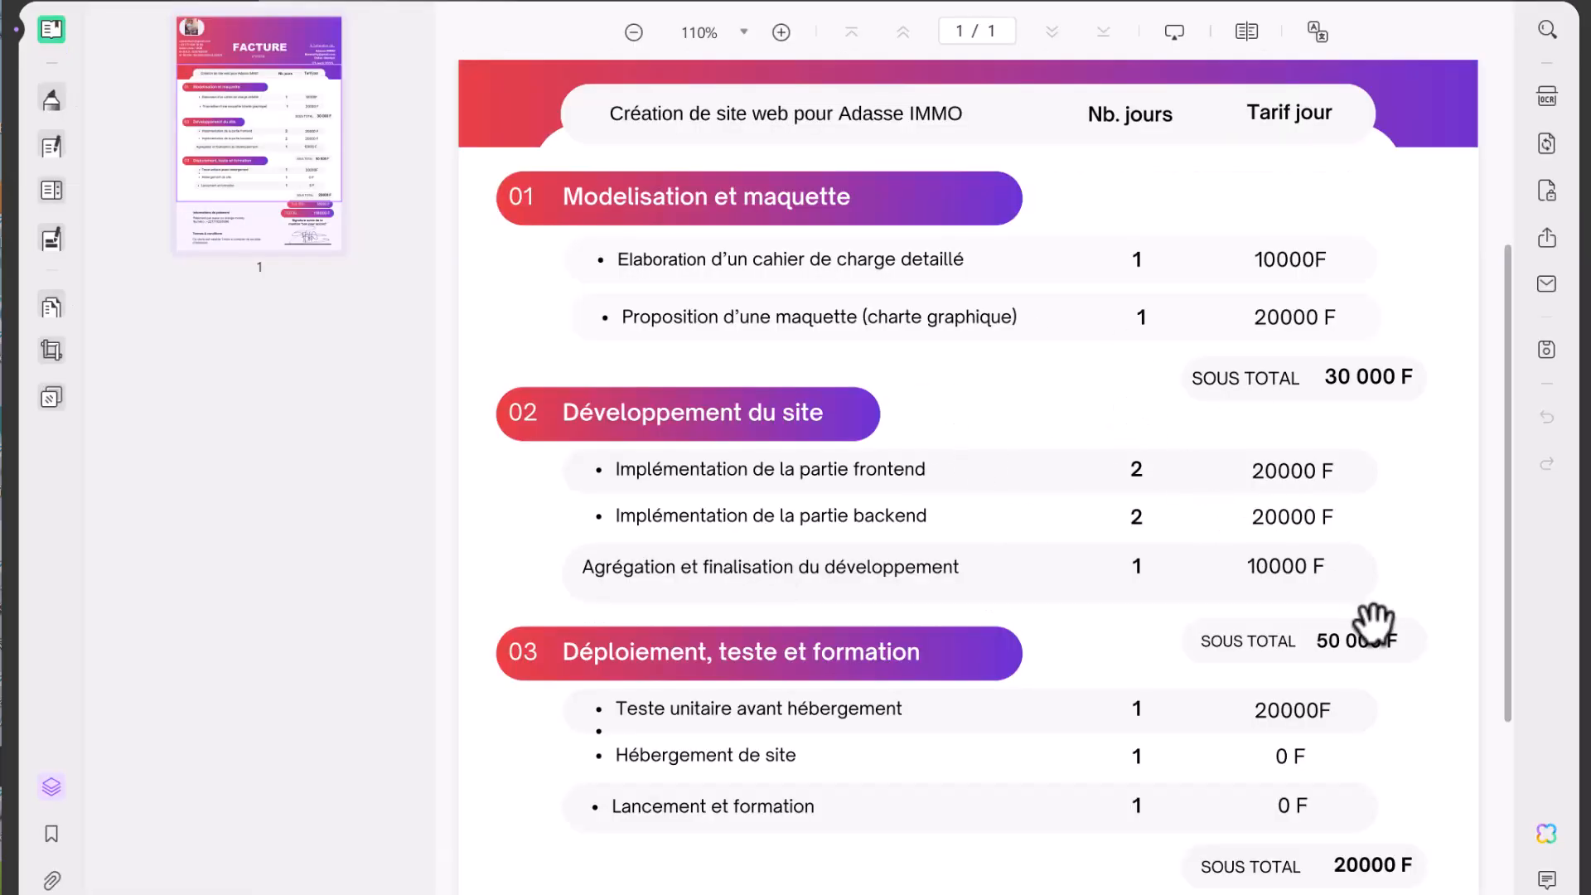
pyautogui.click(1546, 833)
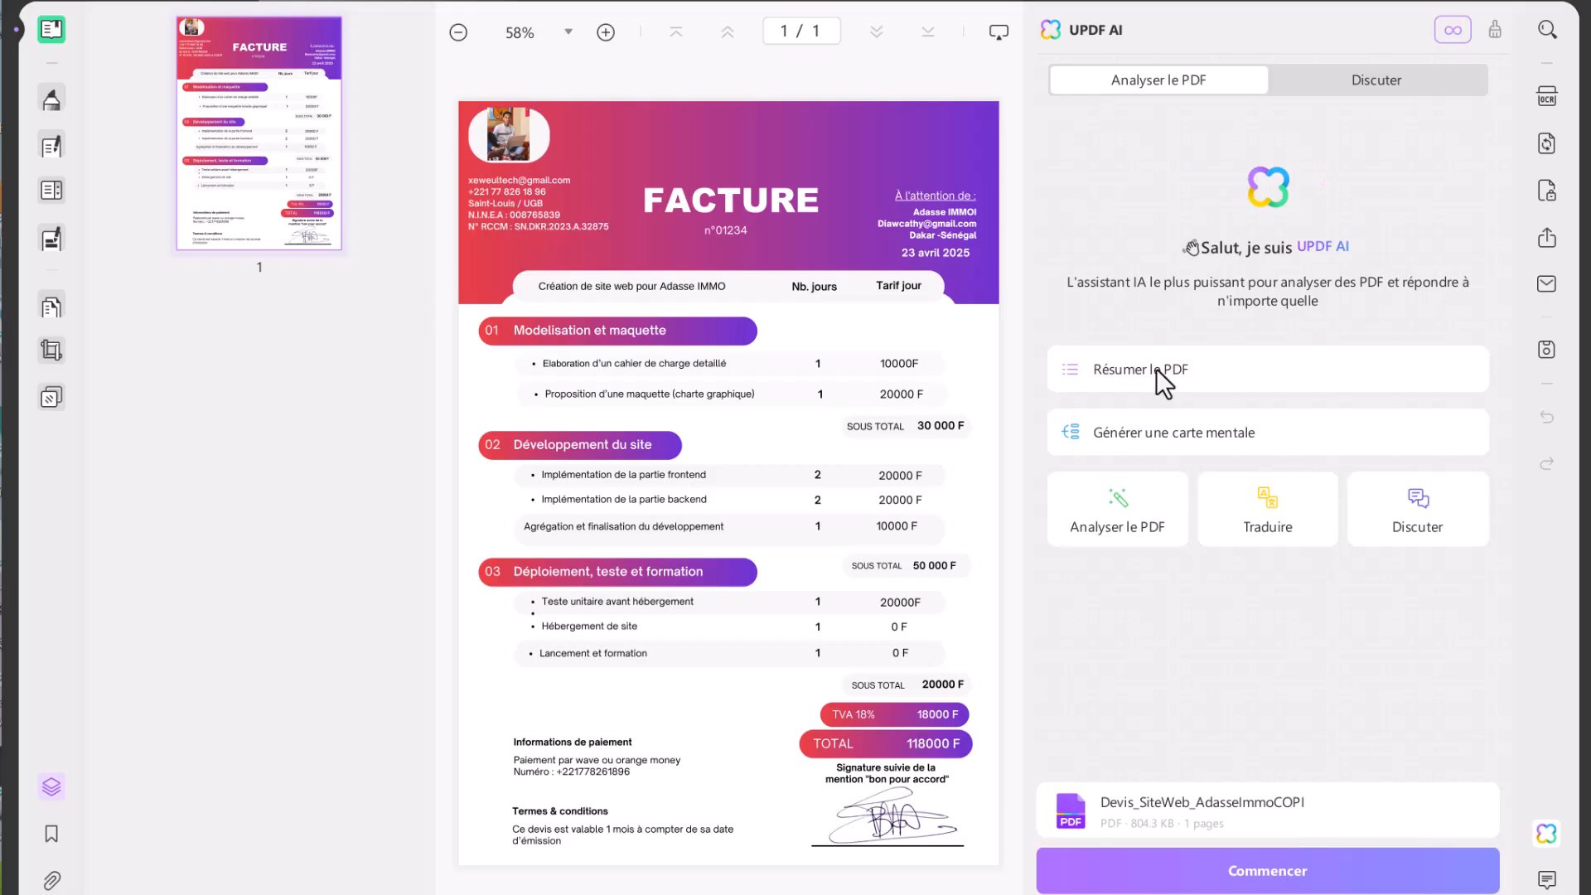
pyautogui.click(1311, 870)
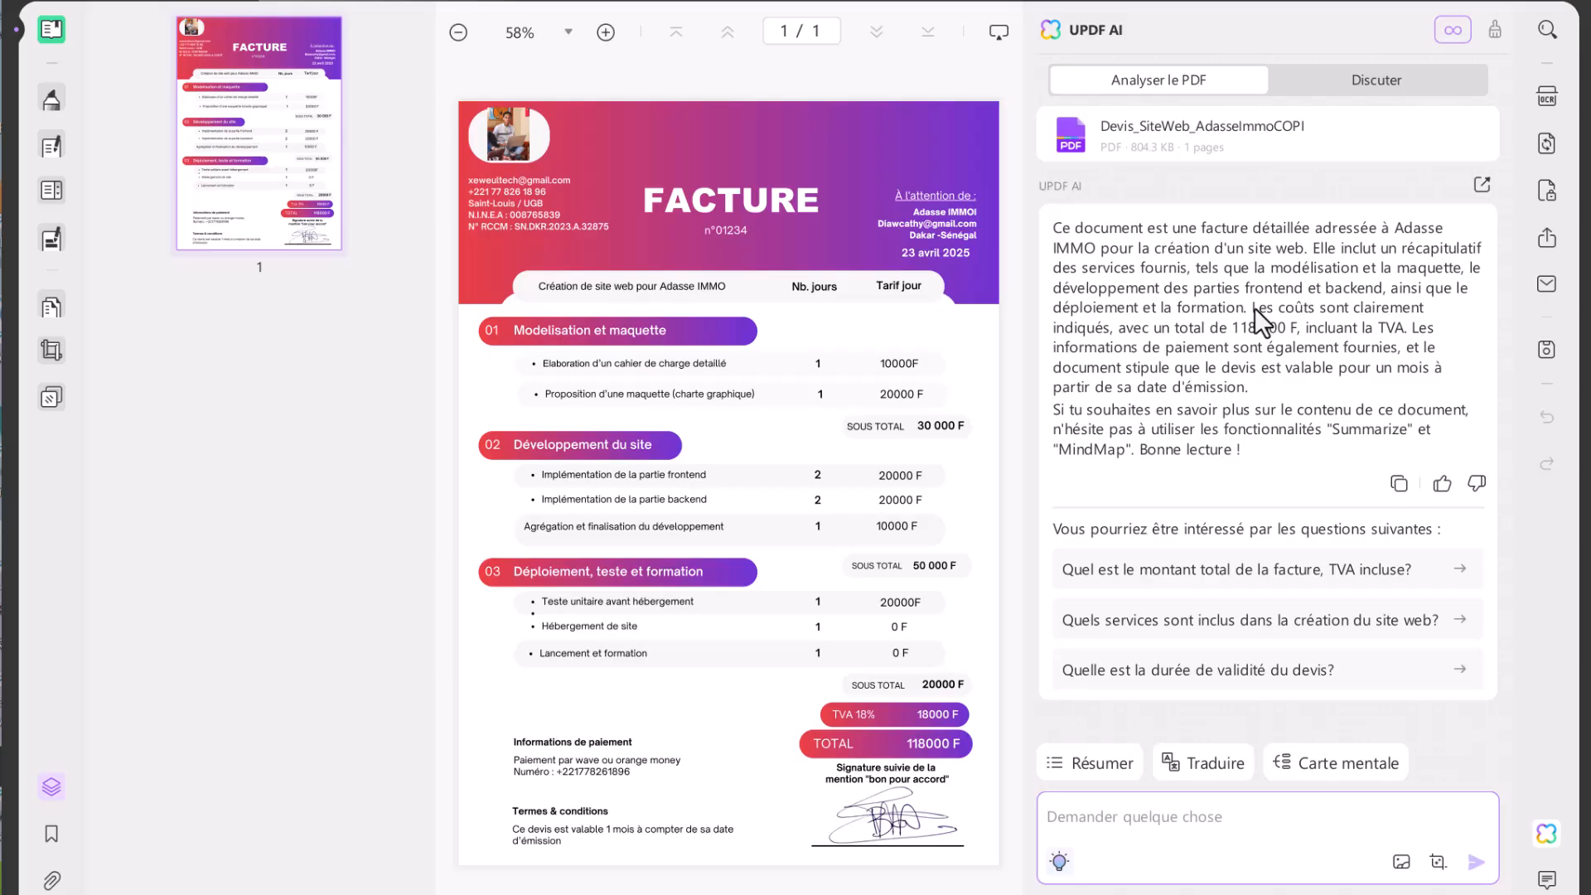
# Review the AI-generated summary of the invoice from its first to its last line
pyautogui.click(1205, 93)
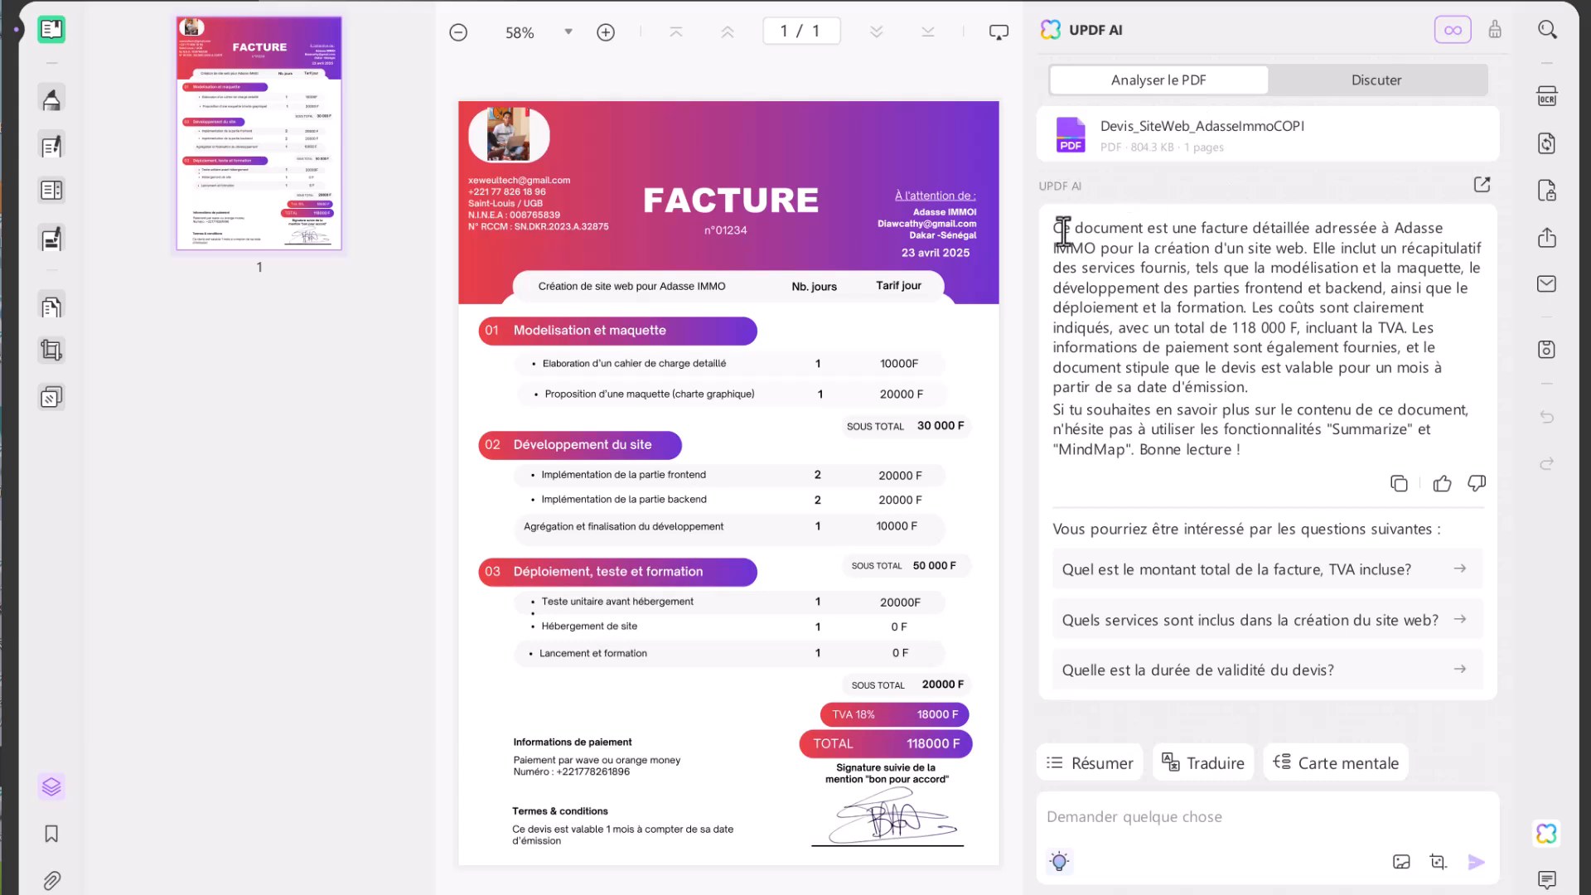
pyautogui.moveTo(1068, 238); pyautogui.dragTo(1332, 455)
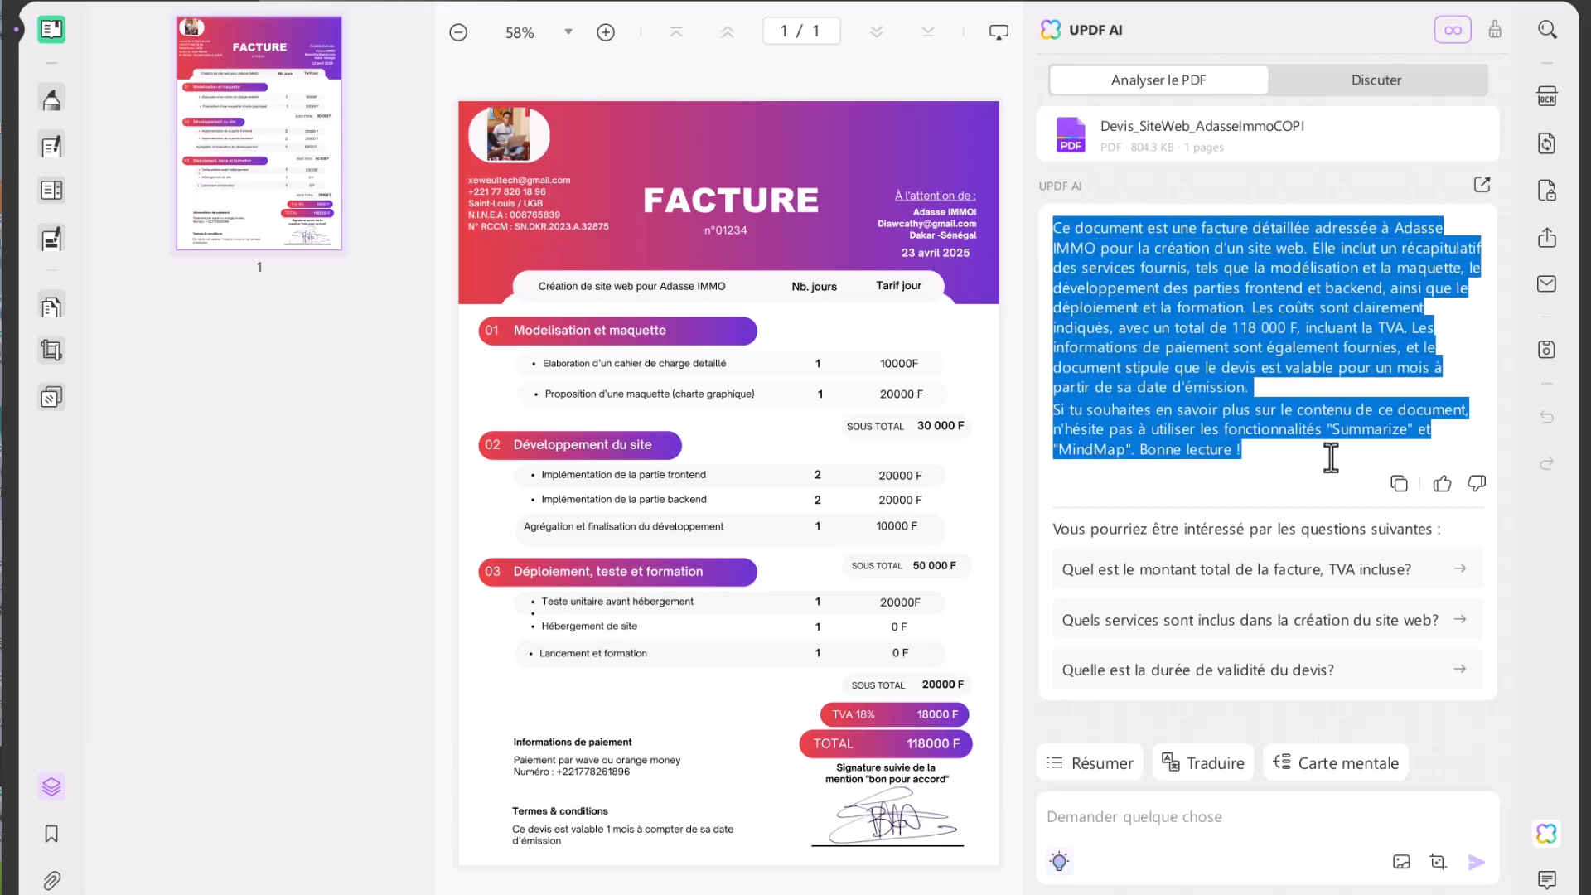
pyautogui.click(1332, 455)
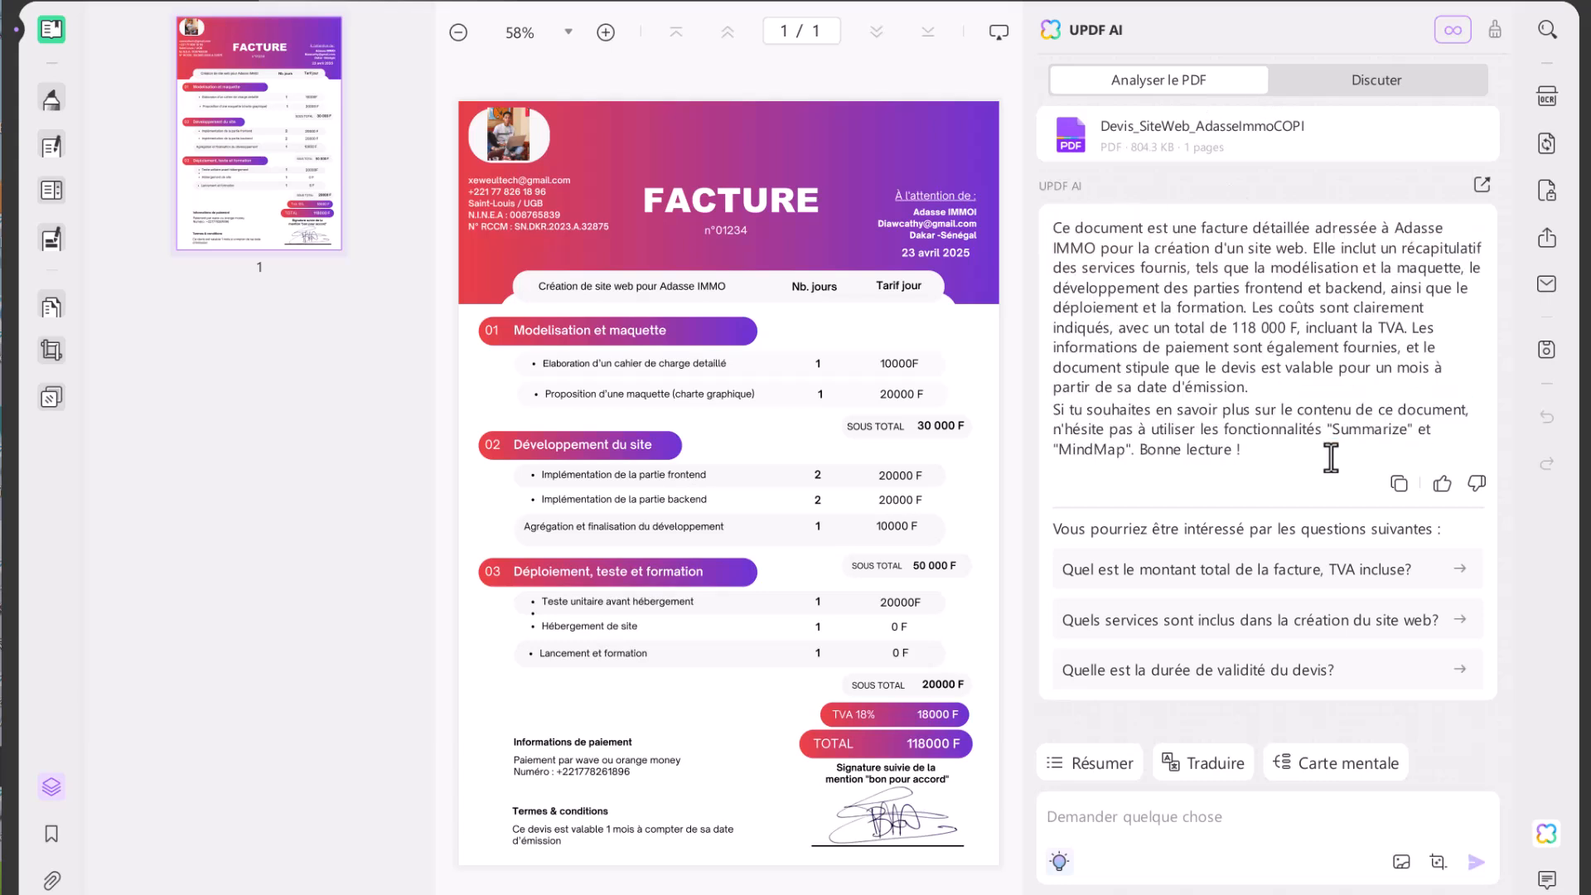
# Ask the AI the suggested questions about the invoice total including TVA and the services included in the website creation
pyautogui.click(1255, 579)
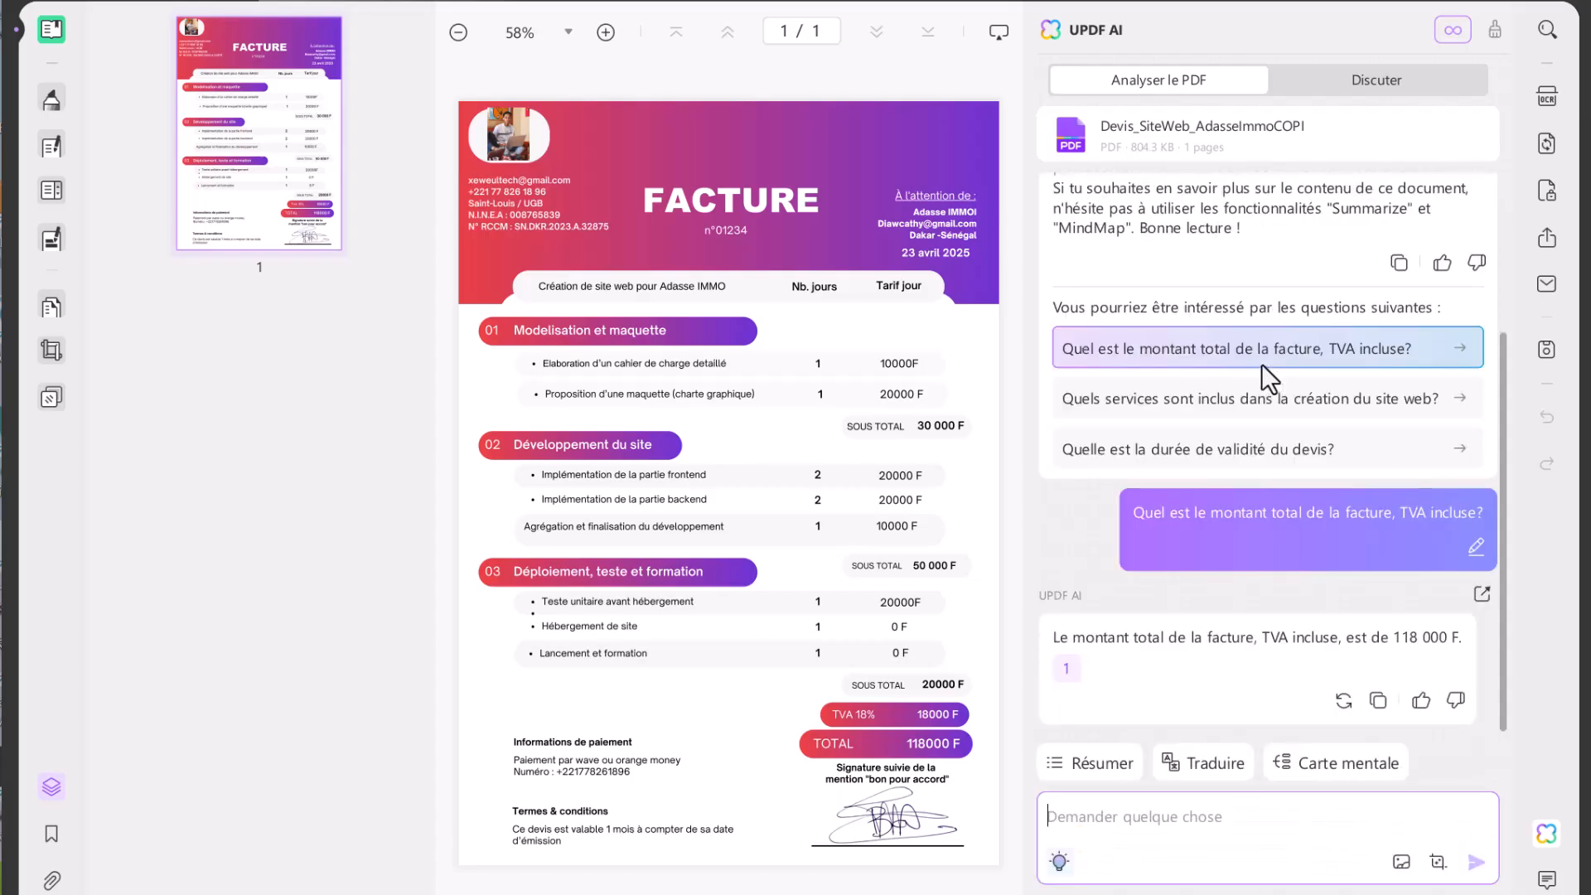
pyautogui.click(1264, 396)
# Ask the AI to "expliquer le devis" and read through its answer
pyautogui.click(1286, 820)
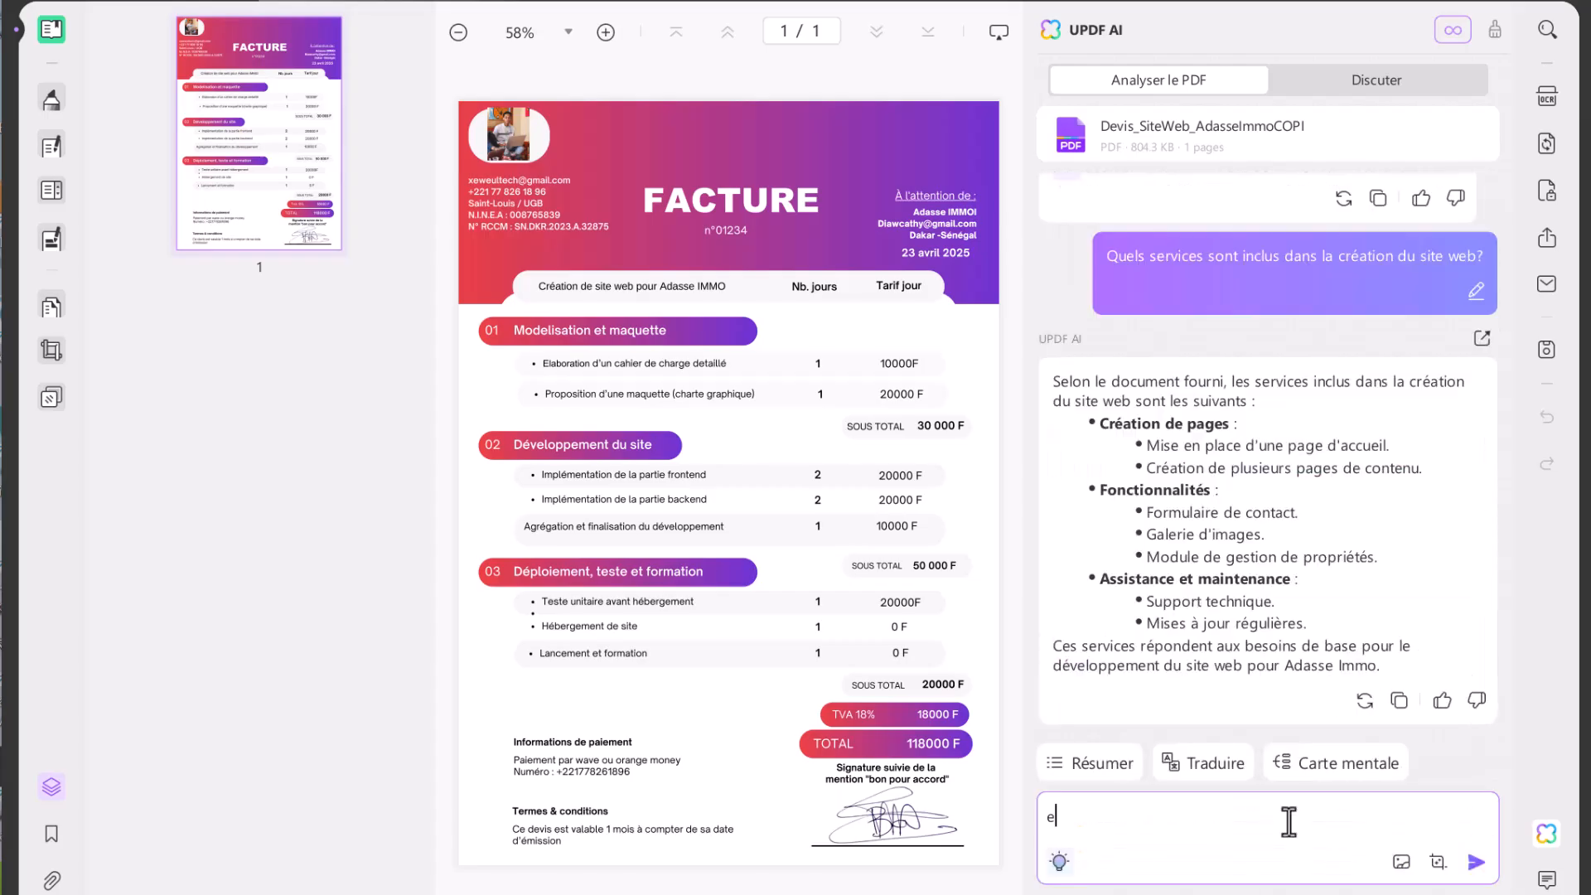
pyautogui.write('expliquer le devis')
pyautogui.press('Return')
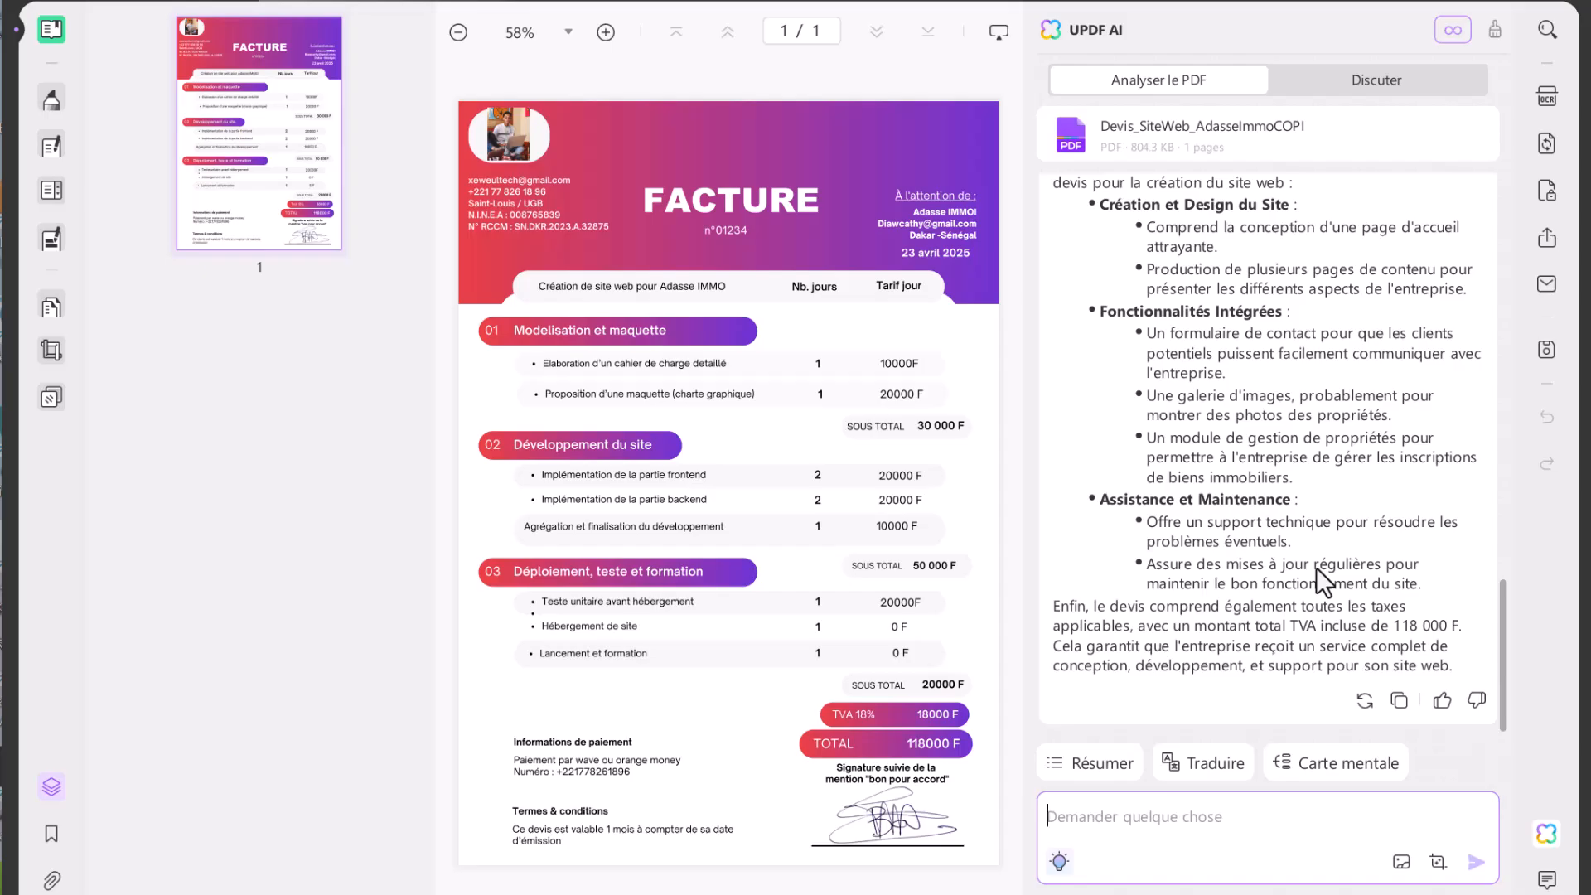
pyautogui.click(1268, 329)
pyautogui.scroll(15, 1291, 388)
pyautogui.scroll(-15, 1292, 387)
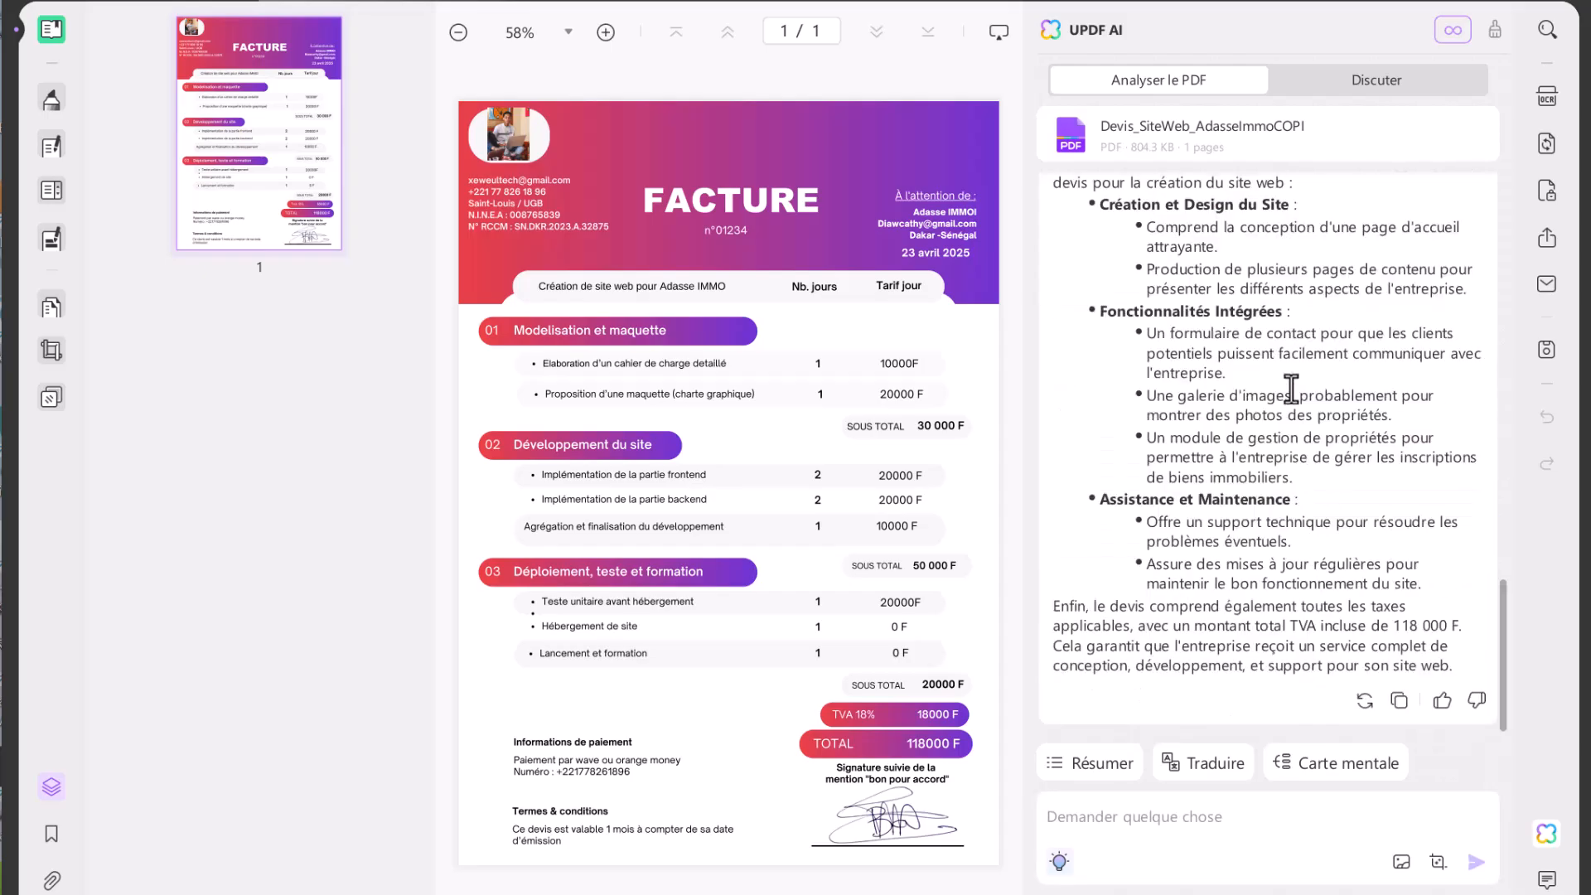